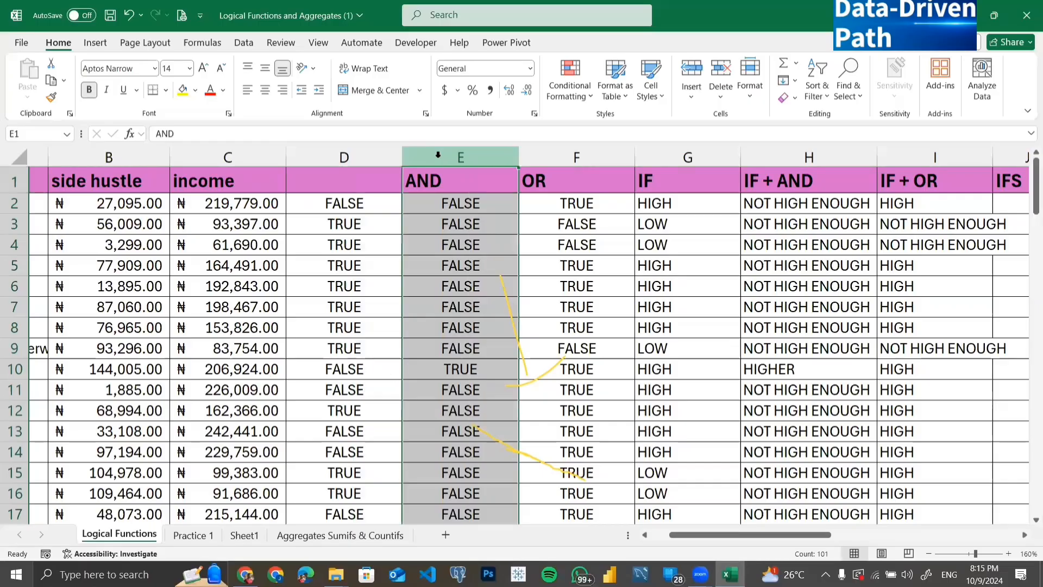
# Review the OR, IF, IF + AND and IF + OR columns, and inspect the IF + AND formula in H2.
pyautogui.click(548, 169)
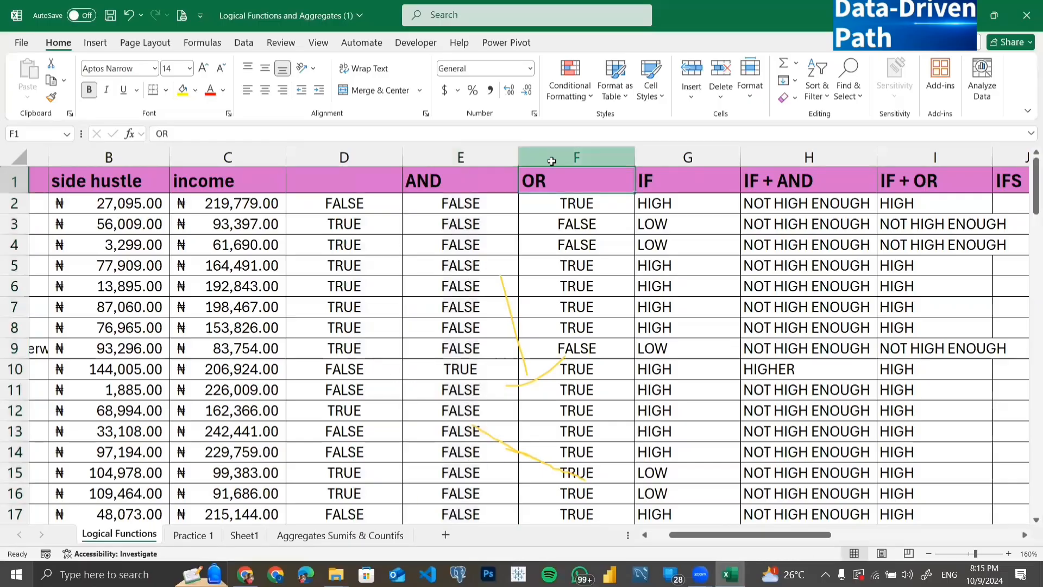
pyautogui.click(552, 157)
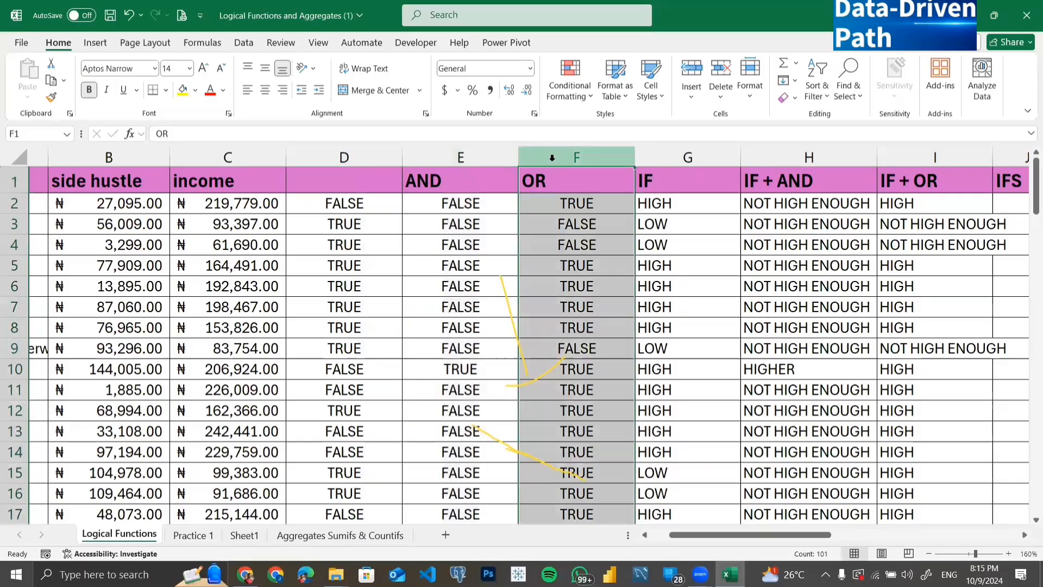
pyautogui.click(704, 155)
pyautogui.click(789, 156)
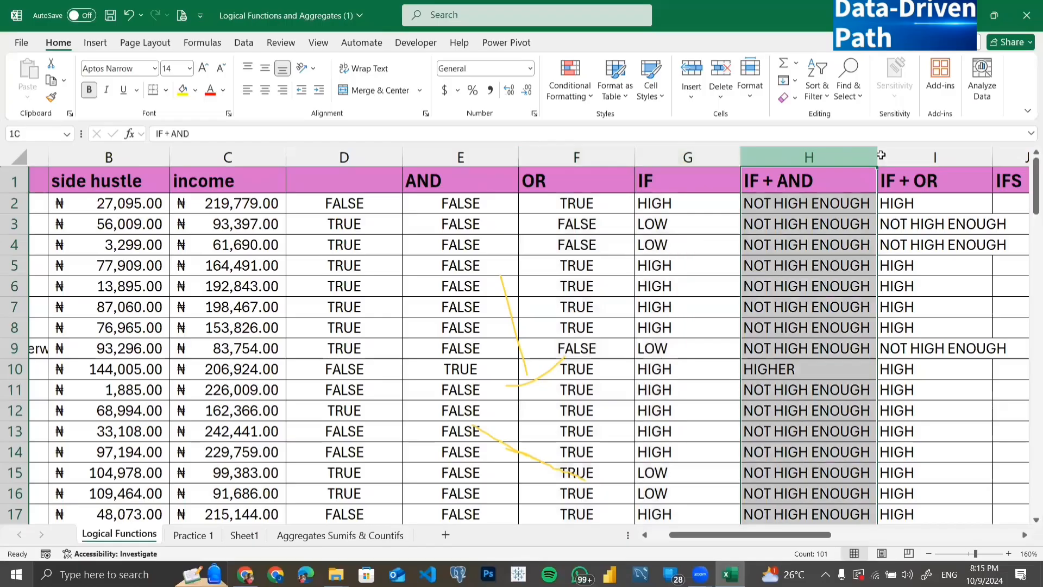
pyautogui.keyDown('shift'); pyautogui.click(887, 153); pyautogui.keyUp('shift')
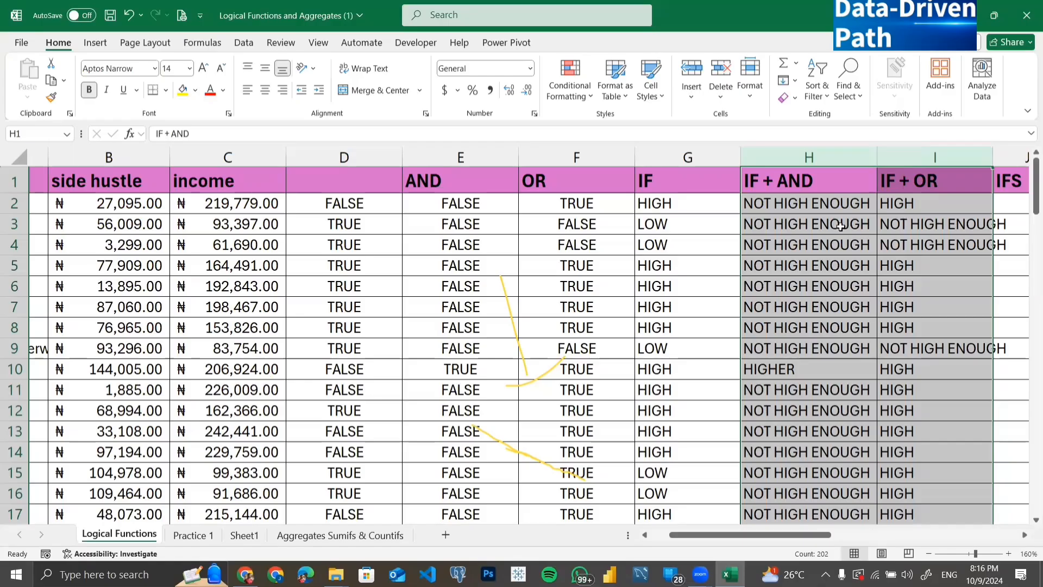
pyautogui.click(824, 205)
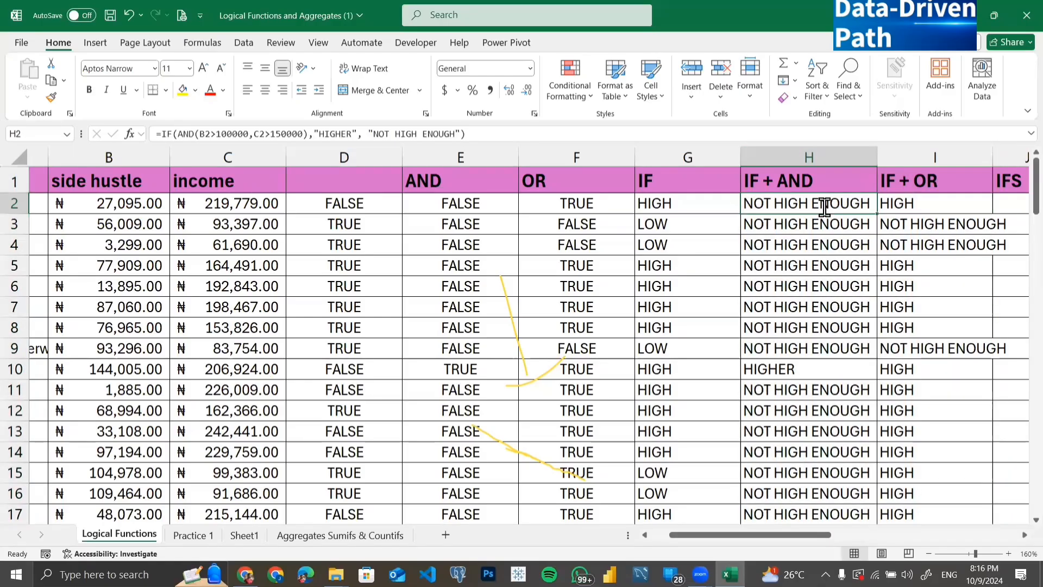
pyautogui.doubleClick(825, 205)
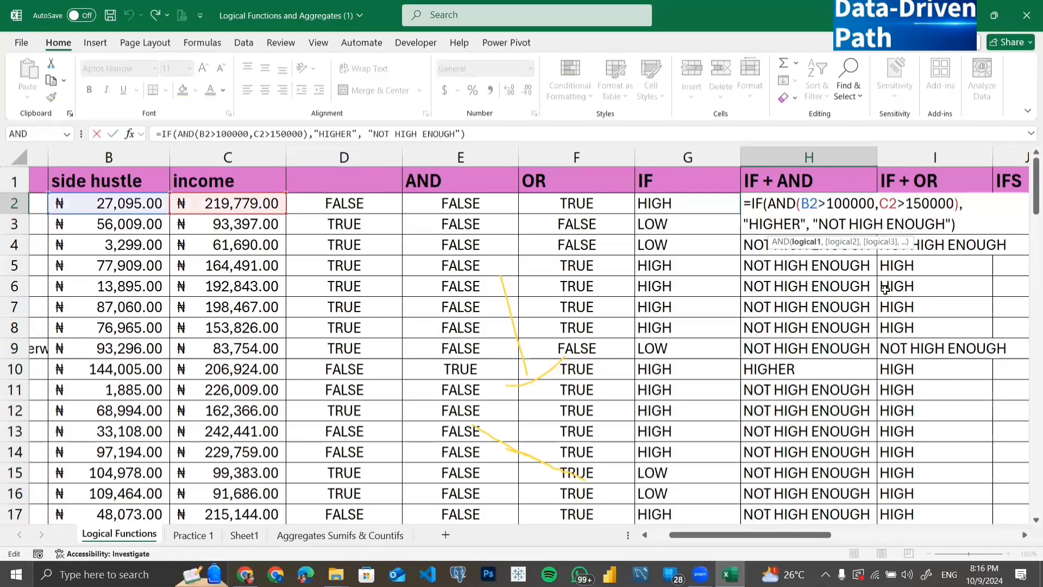
pyautogui.press('Return')
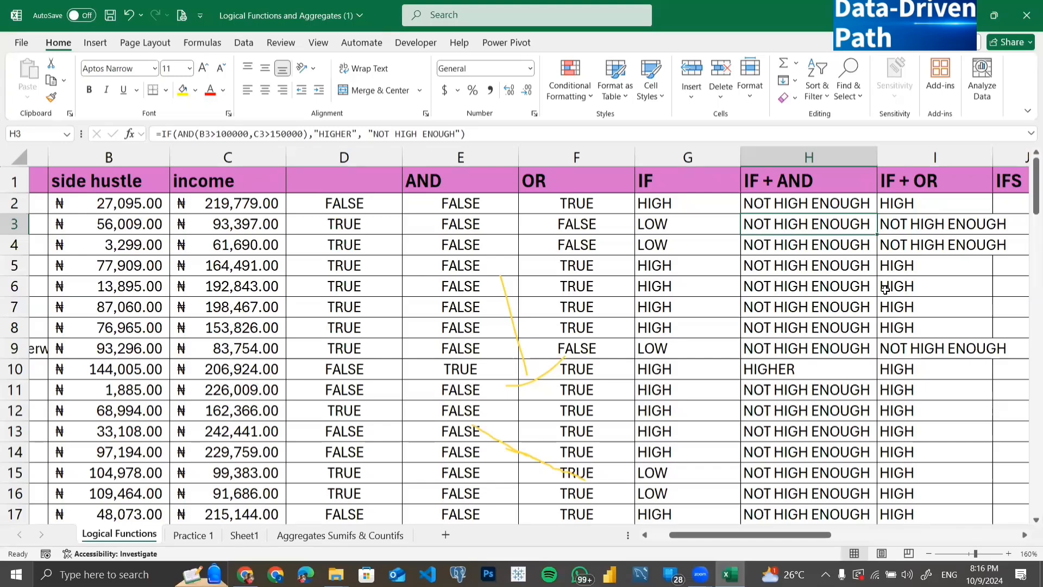
# Examine the IF formulas in cells G2 and G3 without changing them.
pyautogui.doubleClick(672, 201)
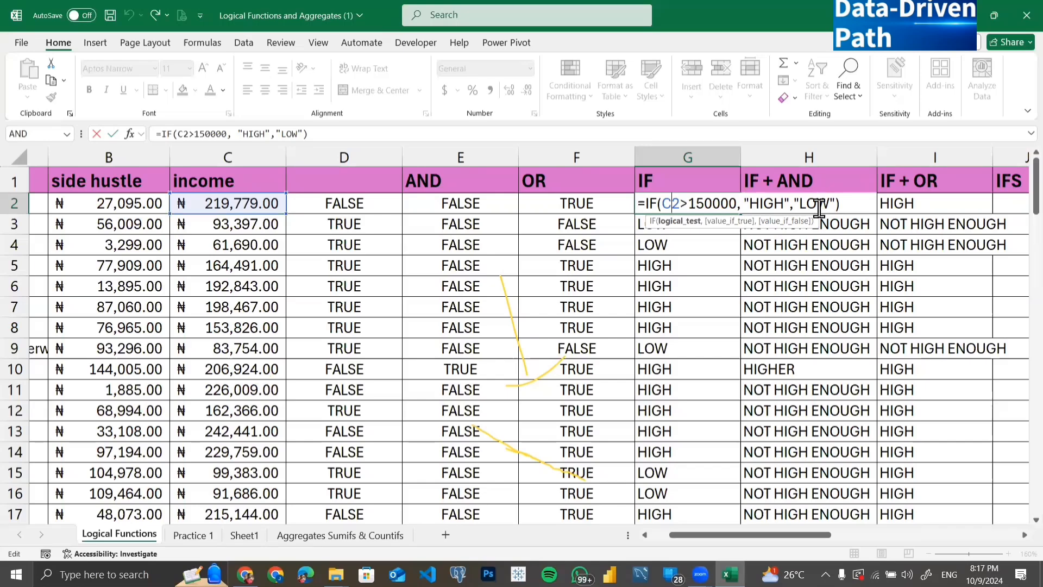
pyautogui.press('Return')
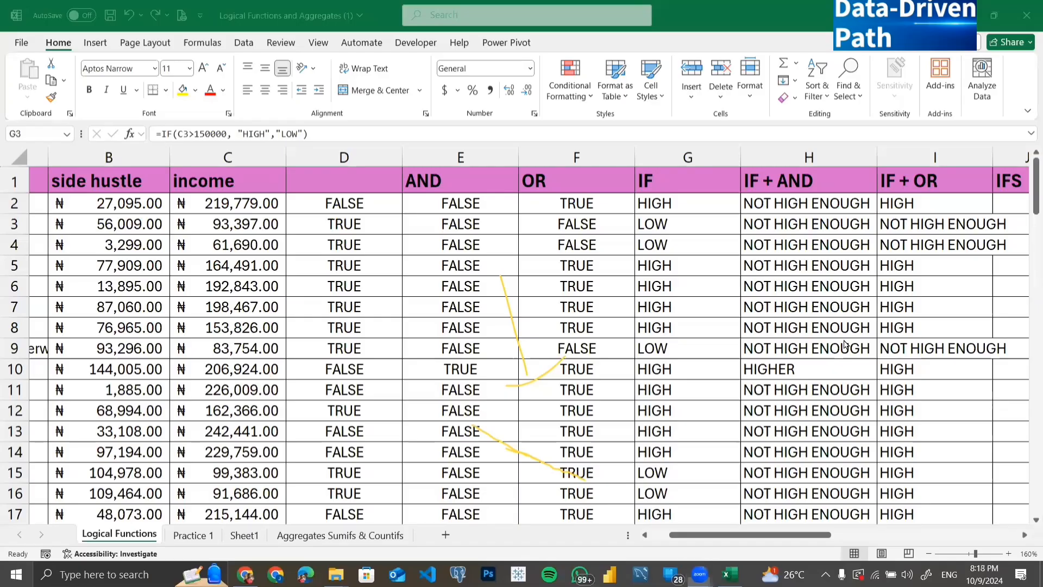
pyautogui.doubleClick(685, 224)
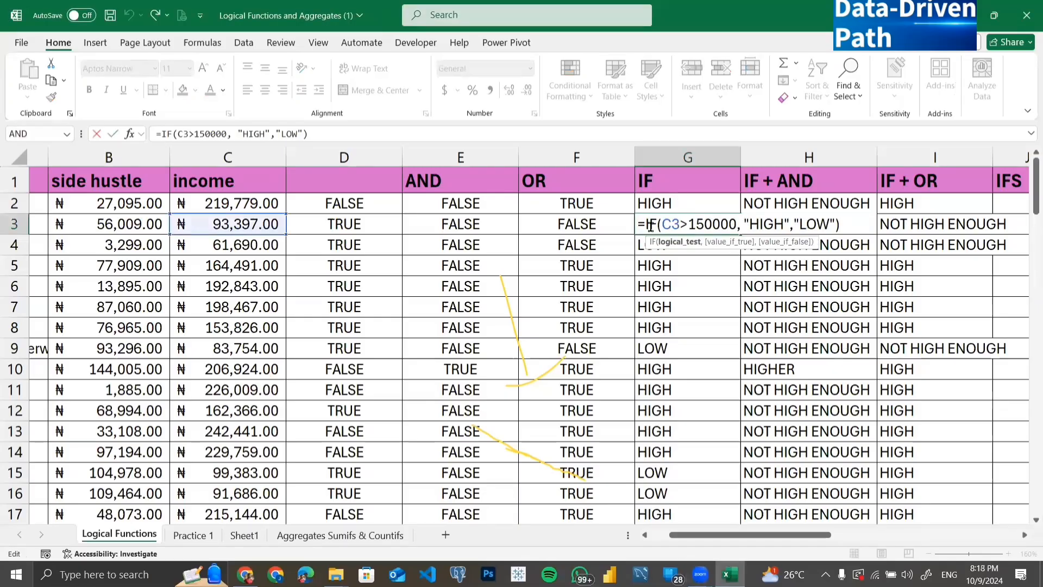
pyautogui.press('Return')
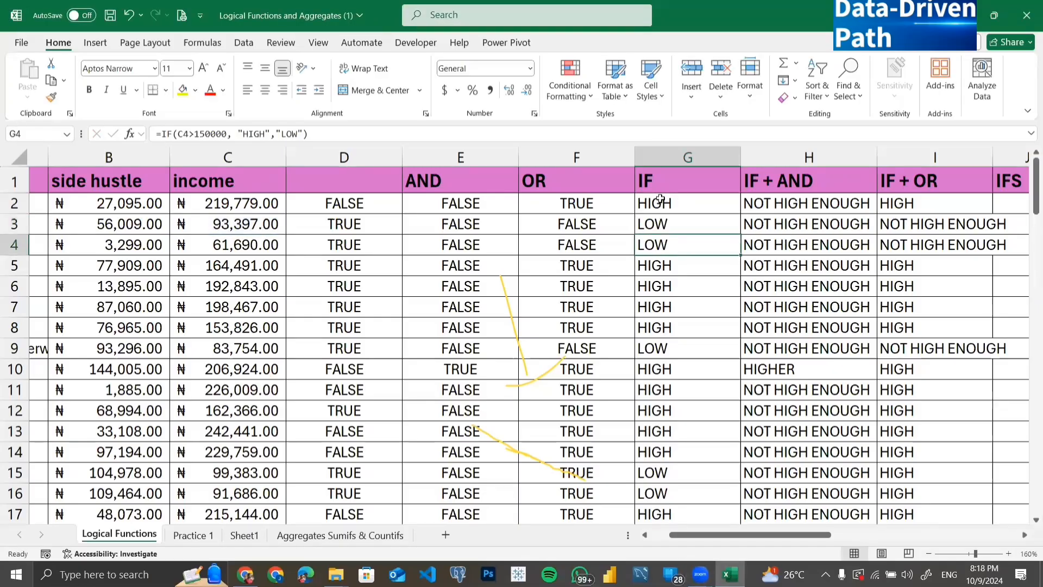
pyautogui.doubleClick(661, 200)
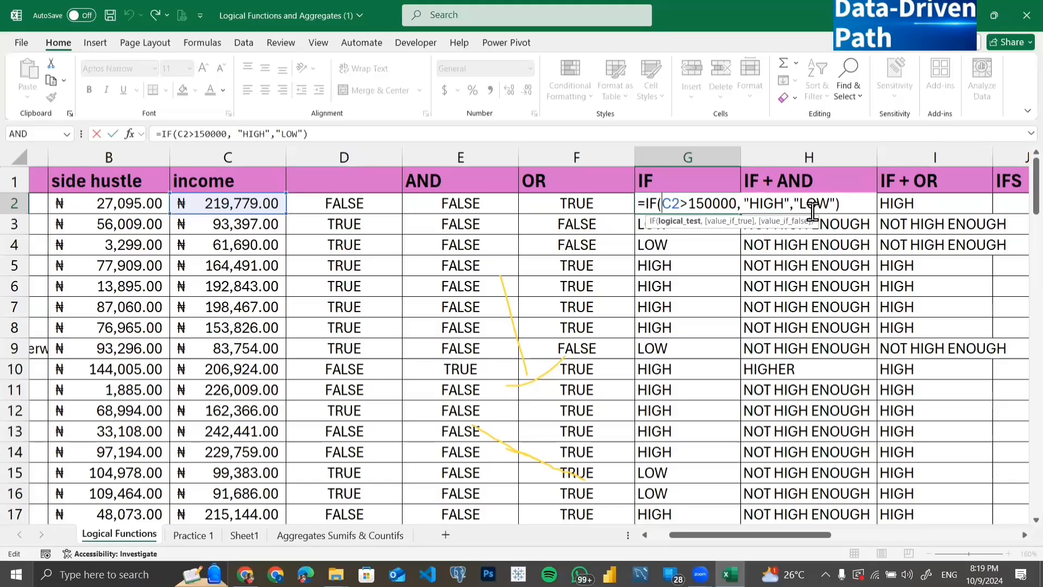
pyautogui.press('Return')
# Widen the IF + OR column to fit its entries and hide columns D to F.
pyautogui.hscroll(3, 880, 234)
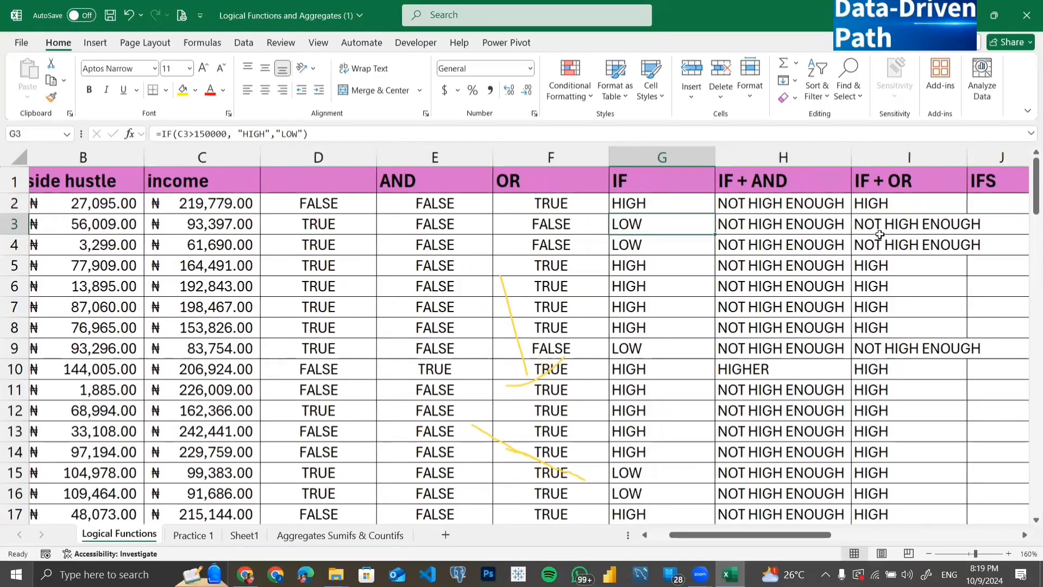
pyautogui.moveTo(897, 160); pyautogui.dragTo(968, 184)
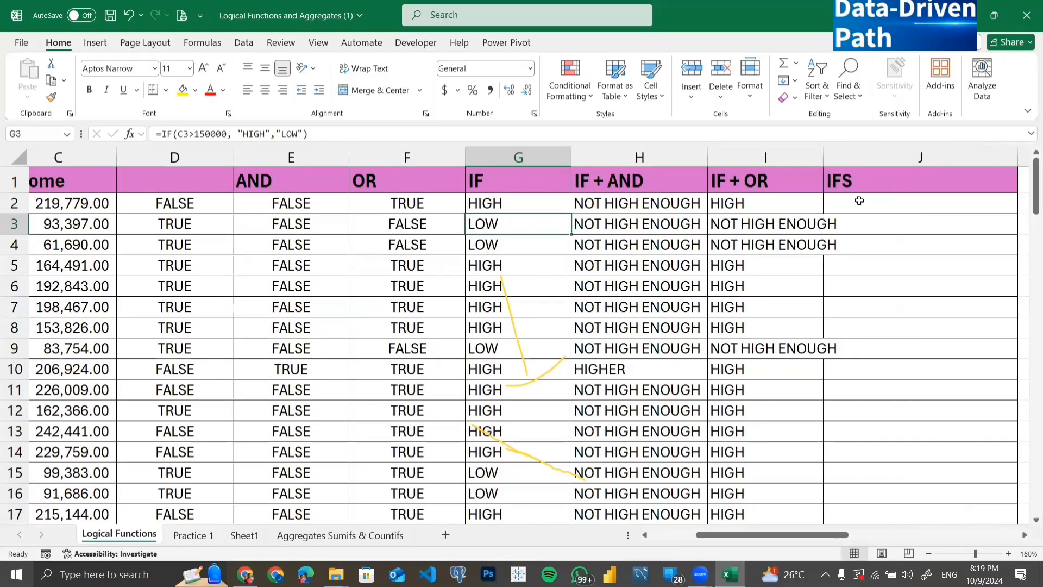
pyautogui.moveTo(850, 154); pyautogui.dragTo(850, 157)
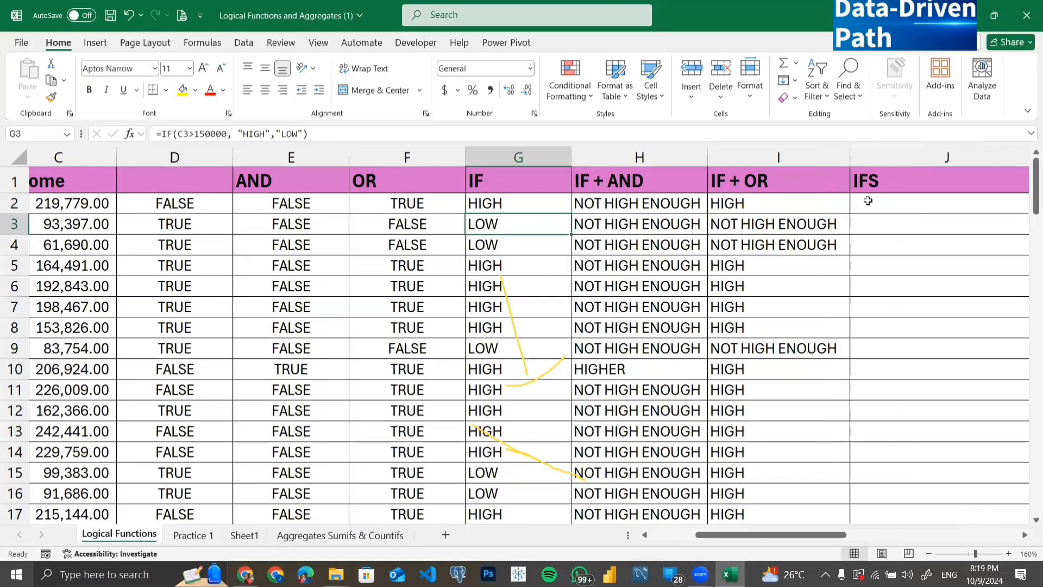
pyautogui.click(867, 201)
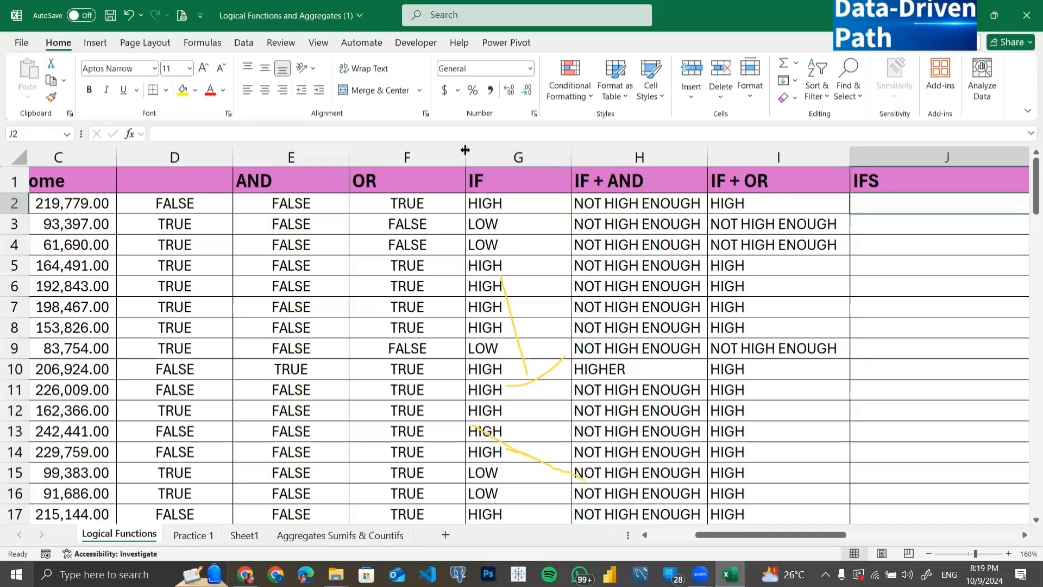
pyautogui.moveTo(466, 149); pyautogui.dragTo(116, 174)
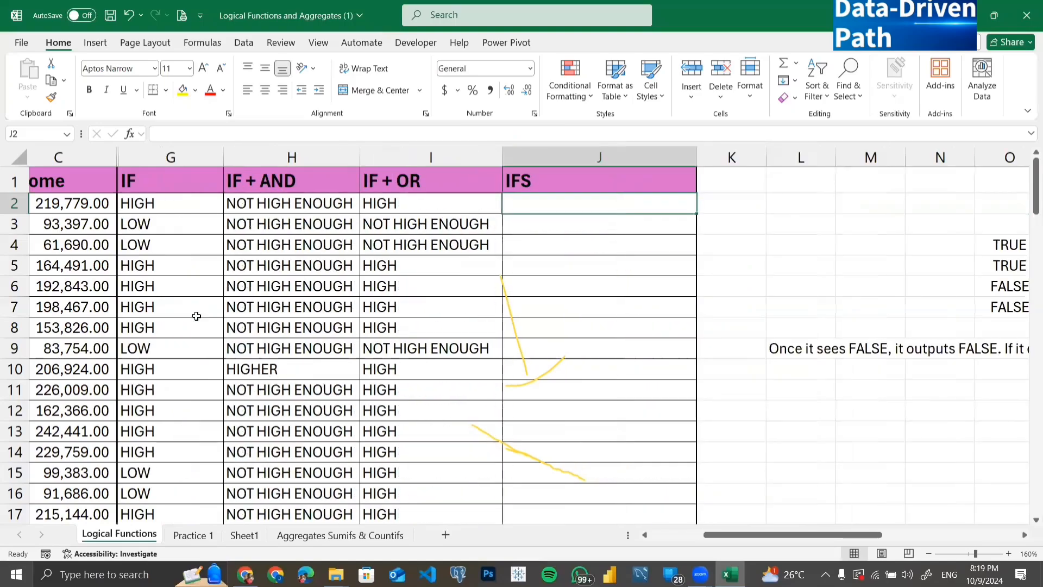
pyautogui.hscroll(-5, 197, 316)
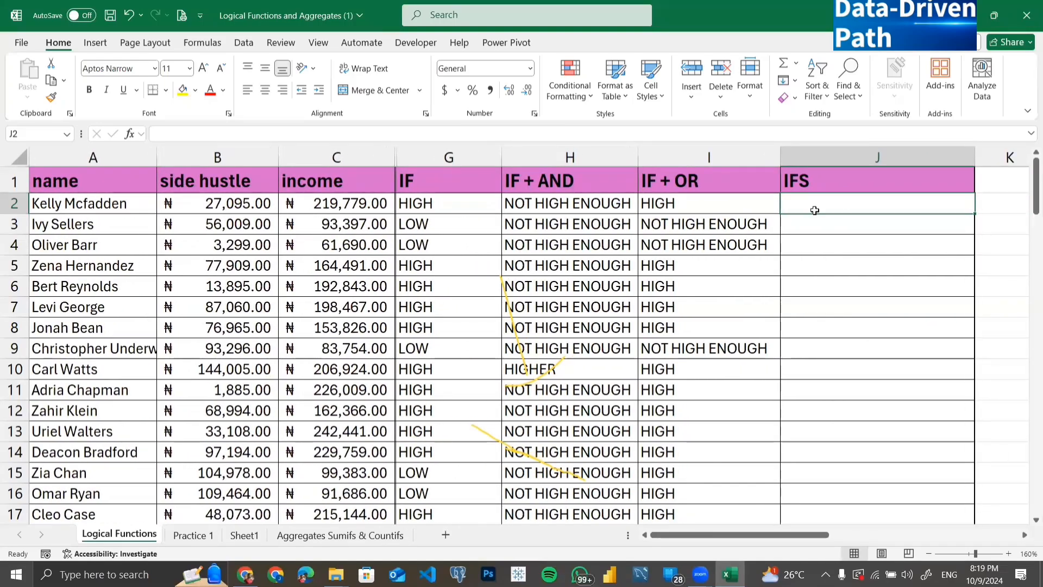
# Start an IFS formula in cell J2 with the first logical test C2>200000.
pyautogui.click(351, 202)
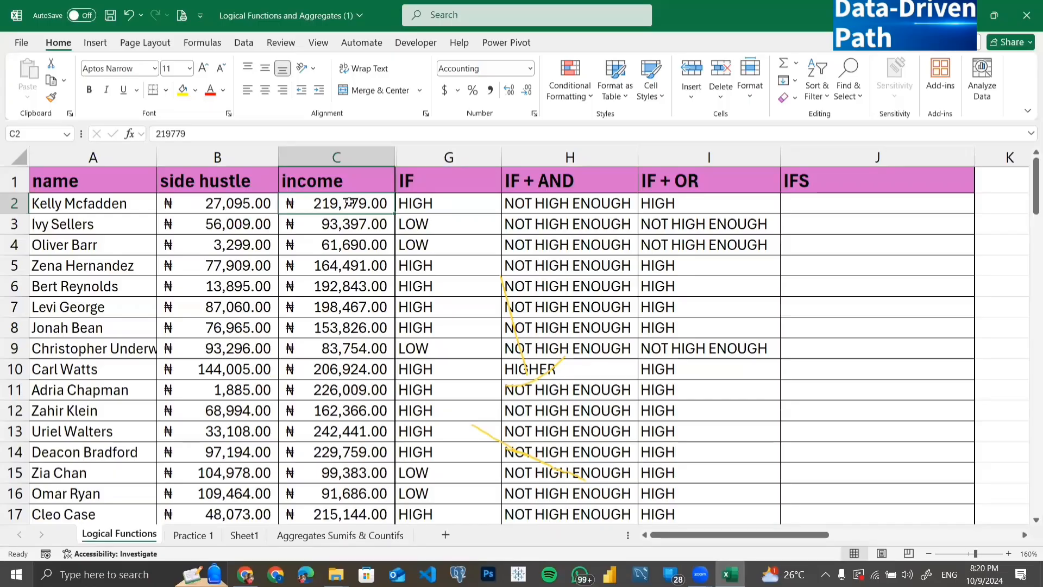
pyautogui.moveTo(349, 203); pyautogui.dragTo(343, 348)
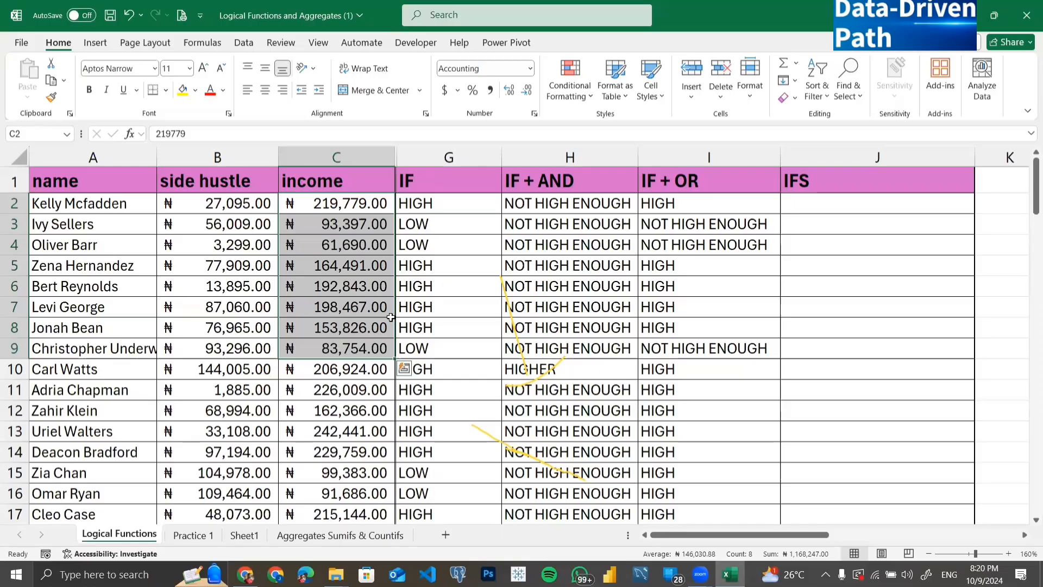
pyautogui.click(826, 207)
pyautogui.write('=')
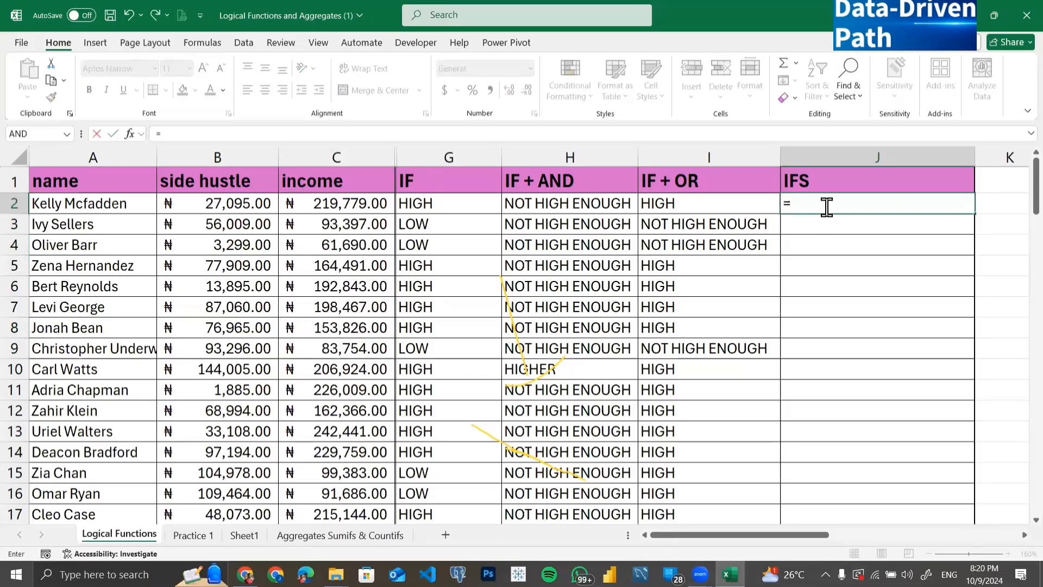
pyautogui.write('IFS(')
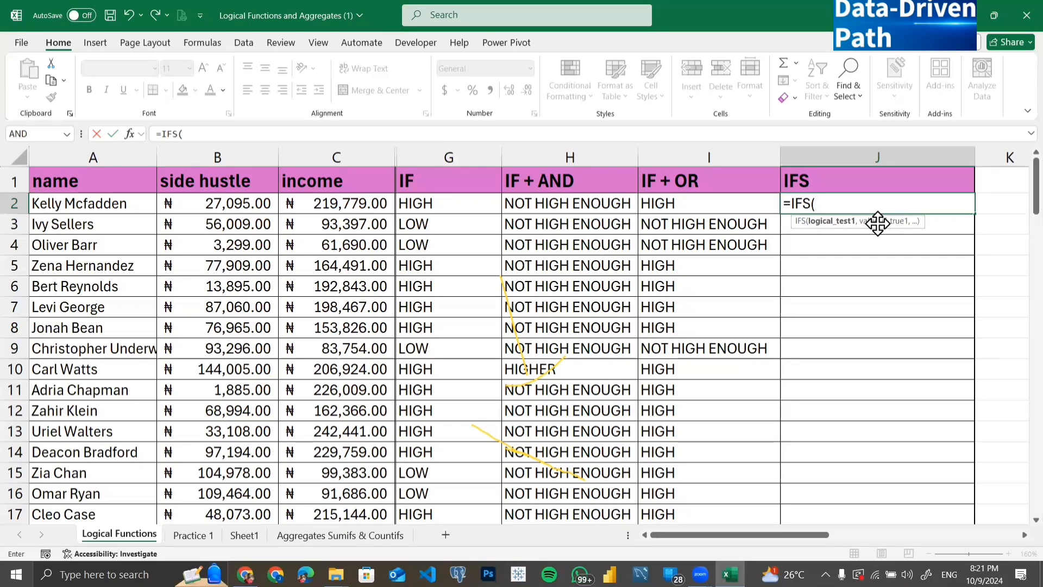
pyautogui.click(350, 202)
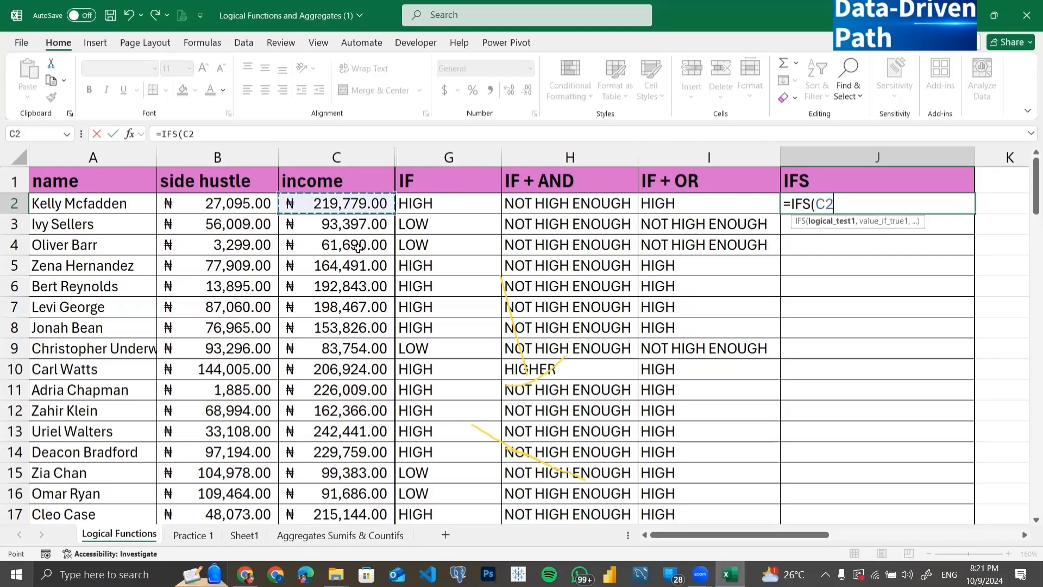
pyautogui.write('>')
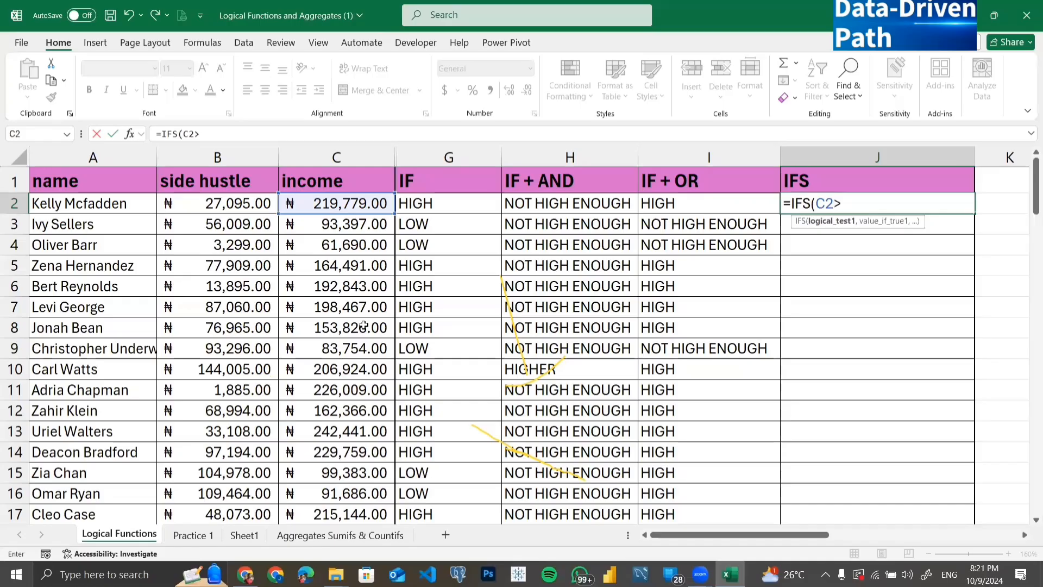
pyautogui.write('2000000')
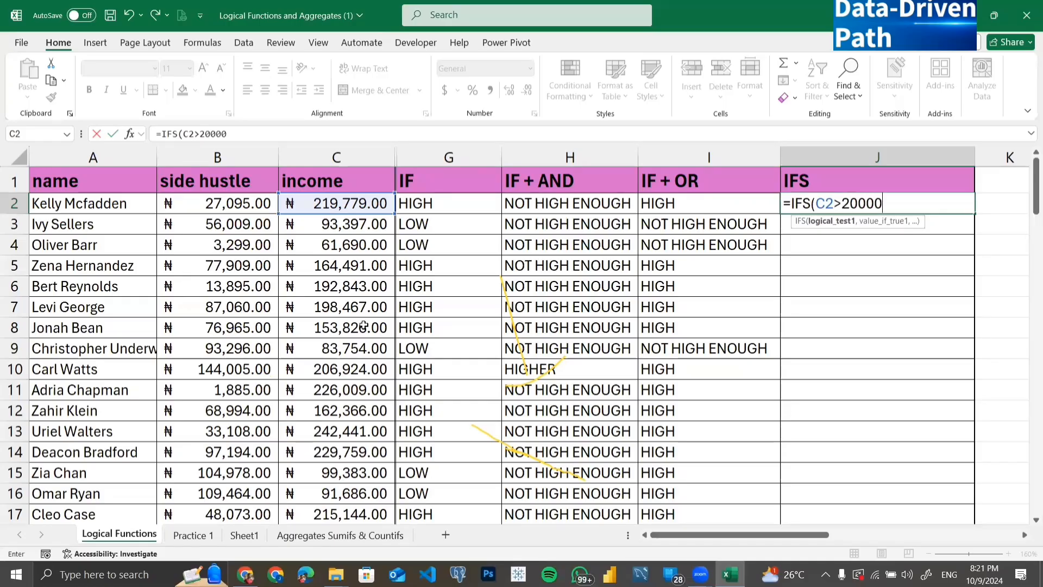
pyautogui.write(',')
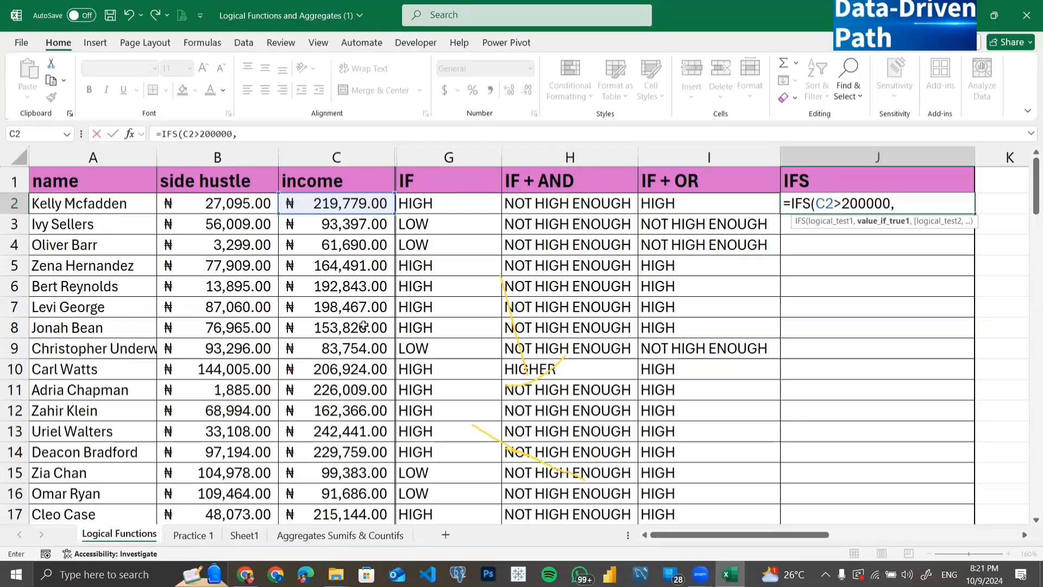
# Enter "ABOVE 200K" as the value returned when the first IFS test is true.
pyautogui.write('"ABOVE')
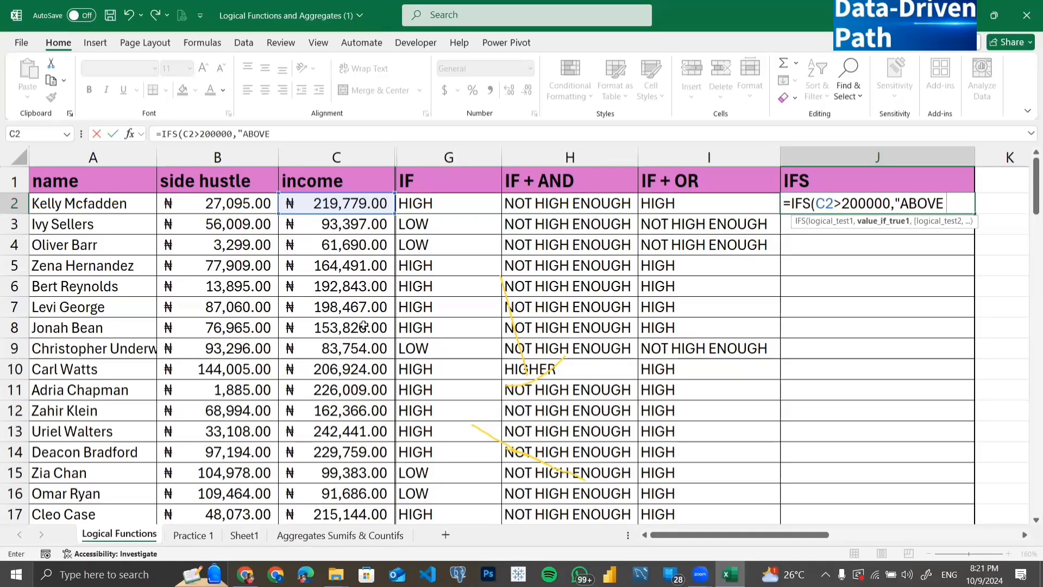
pyautogui.write(' 200K')
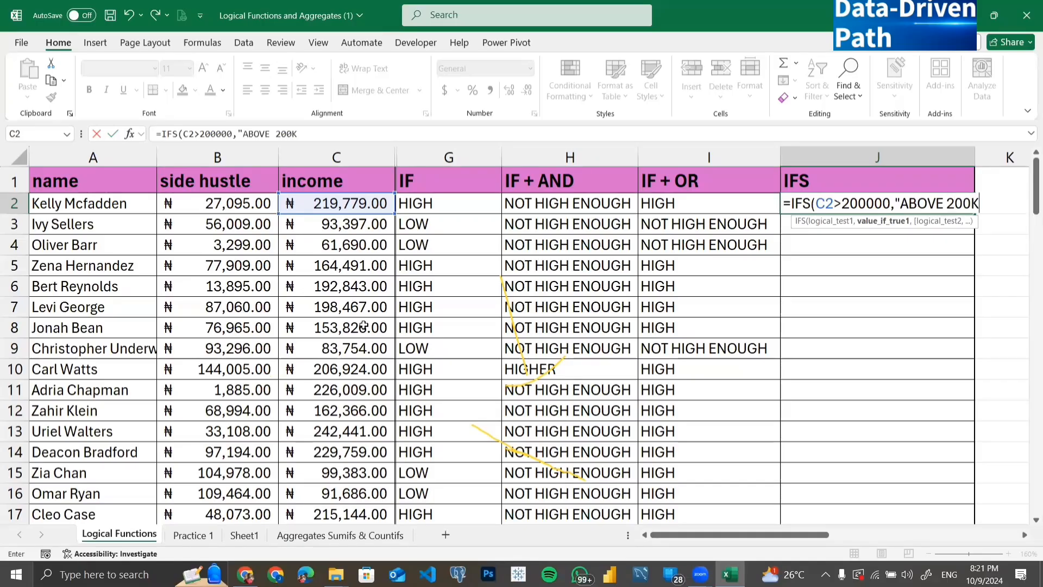
pyautogui.write('"')
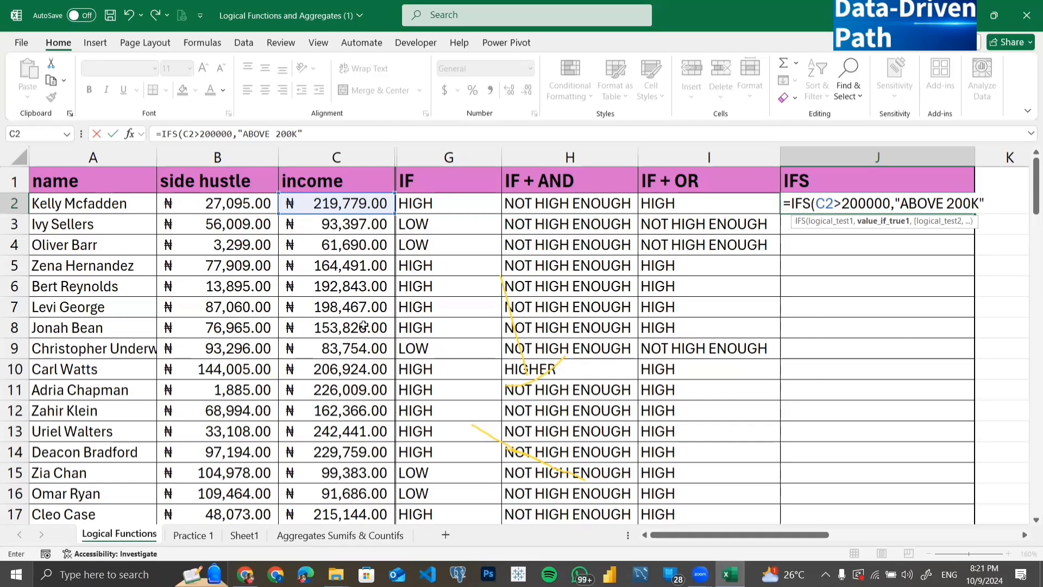
pyautogui.write(',')
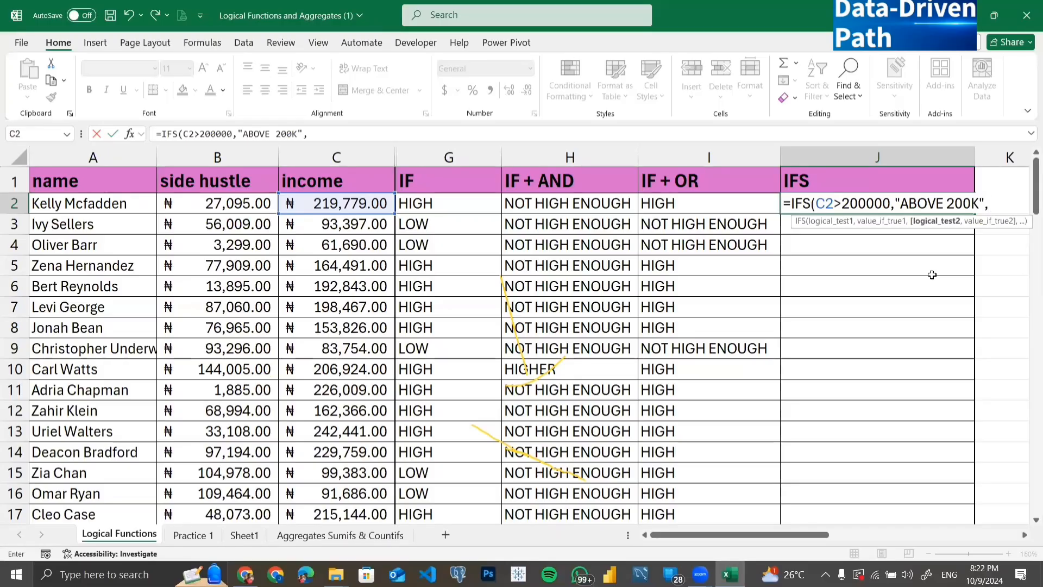
# Complete the IFS formula in J2 with a second test C2>100000 that returns "ABOVE 100K".
pyautogui.click(330, 201)
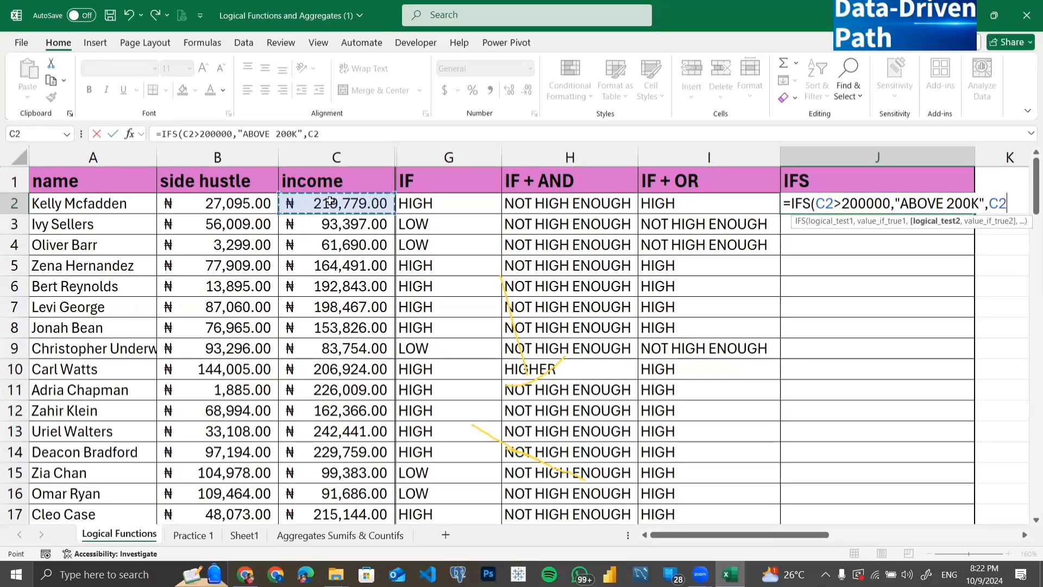
pyautogui.write('>')
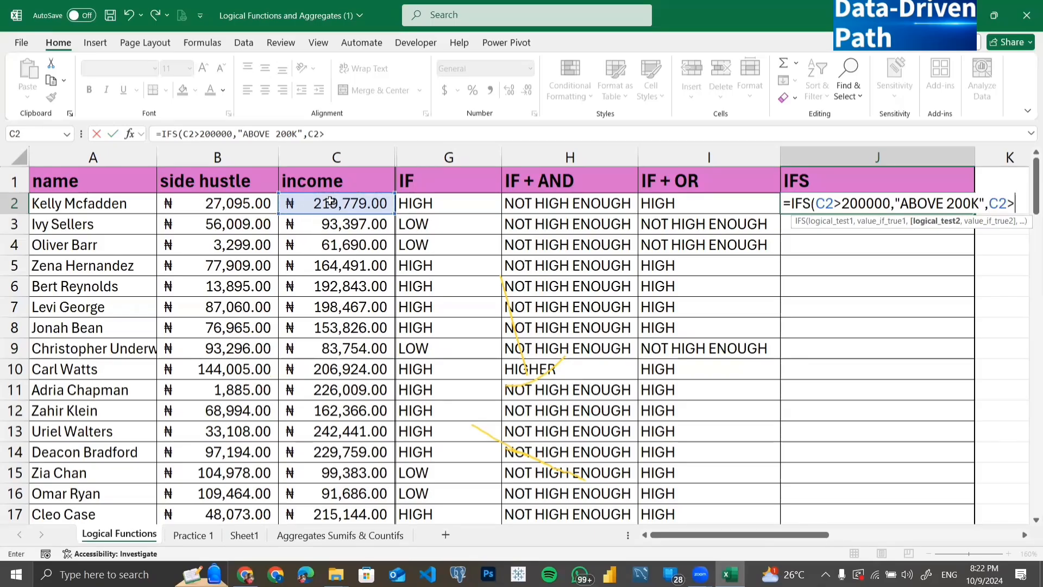
pyautogui.write('100000')
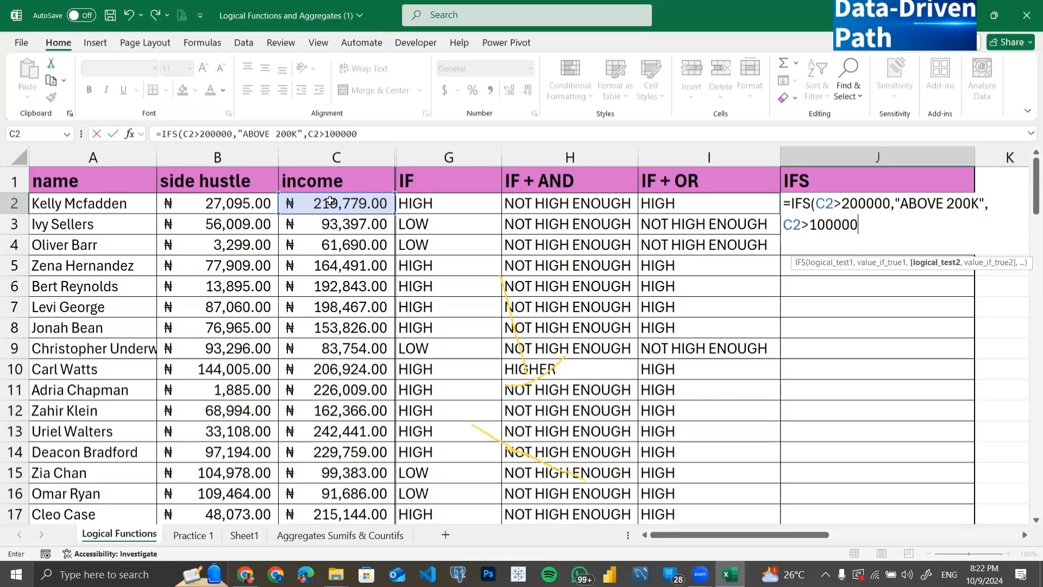
pyautogui.write(',')
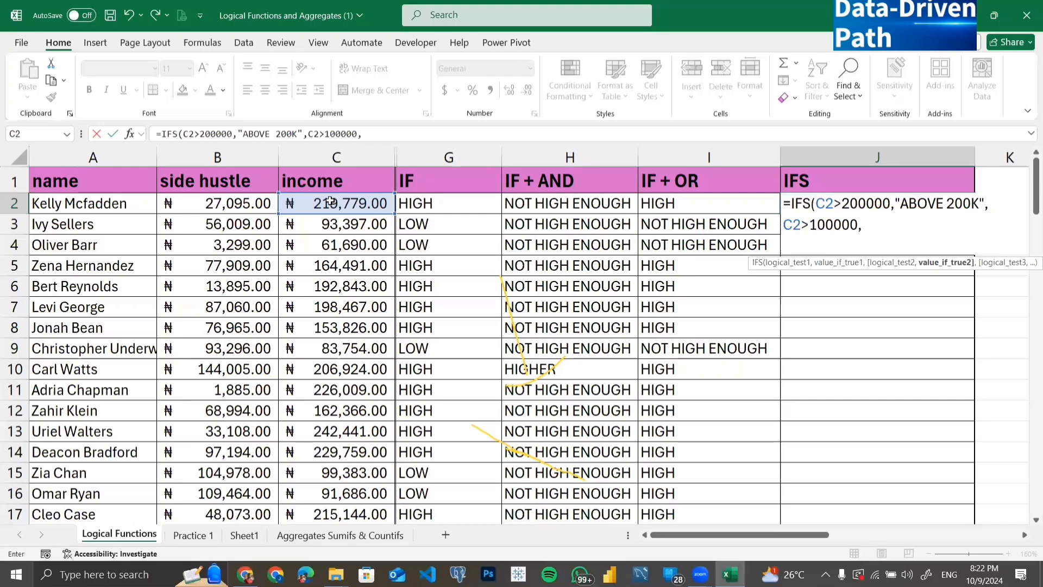
pyautogui.write('"ABOVE')
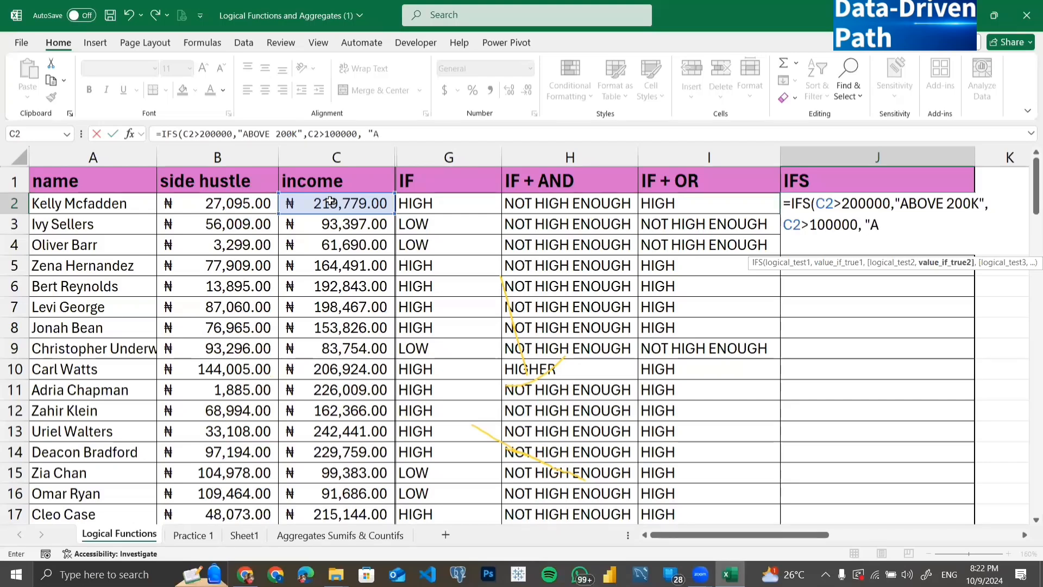
pyautogui.write(' 100K')
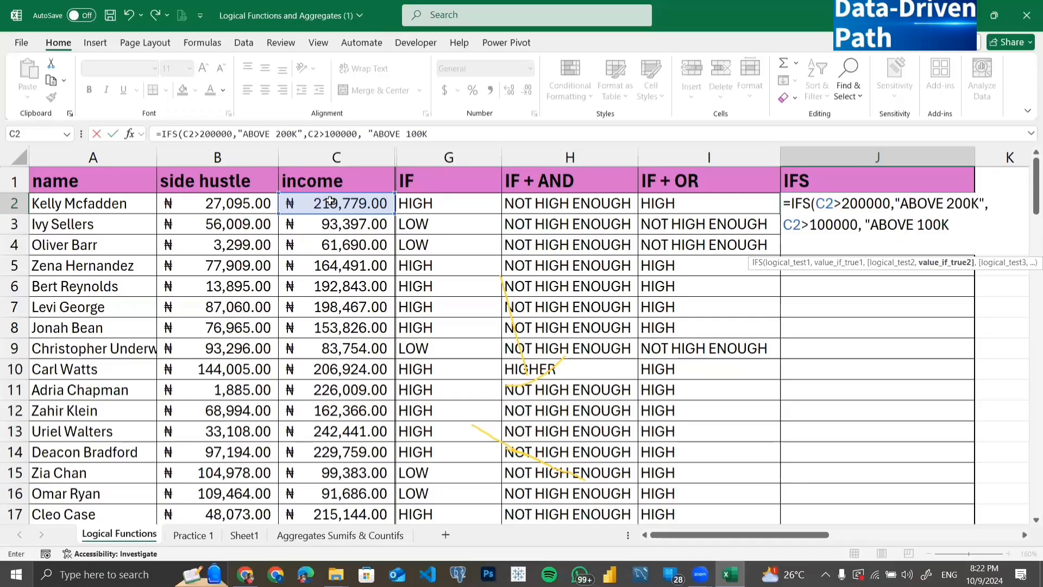
pyautogui.write('"')
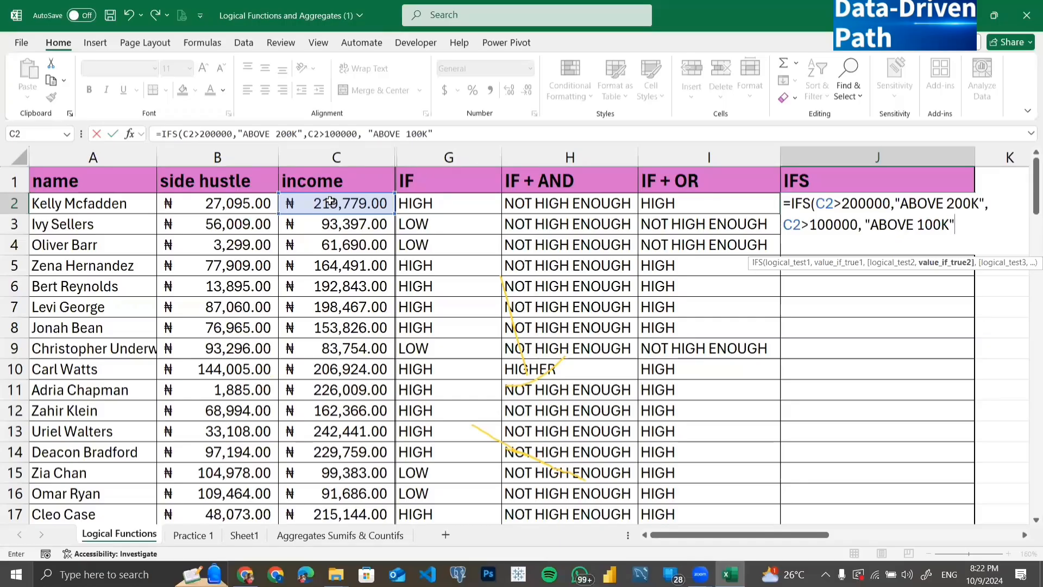
pyautogui.write(')')
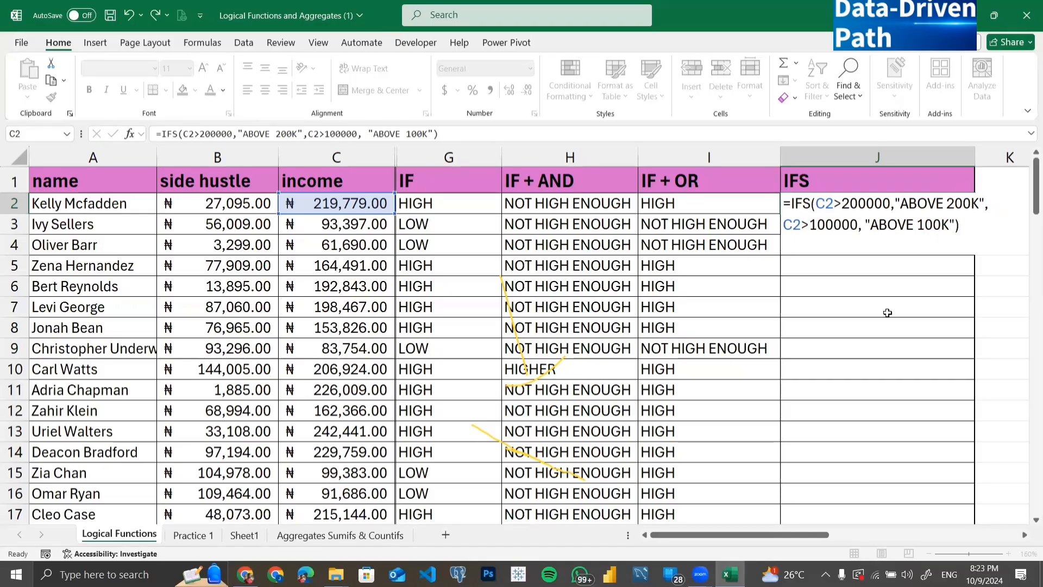
pyautogui.press('Return')
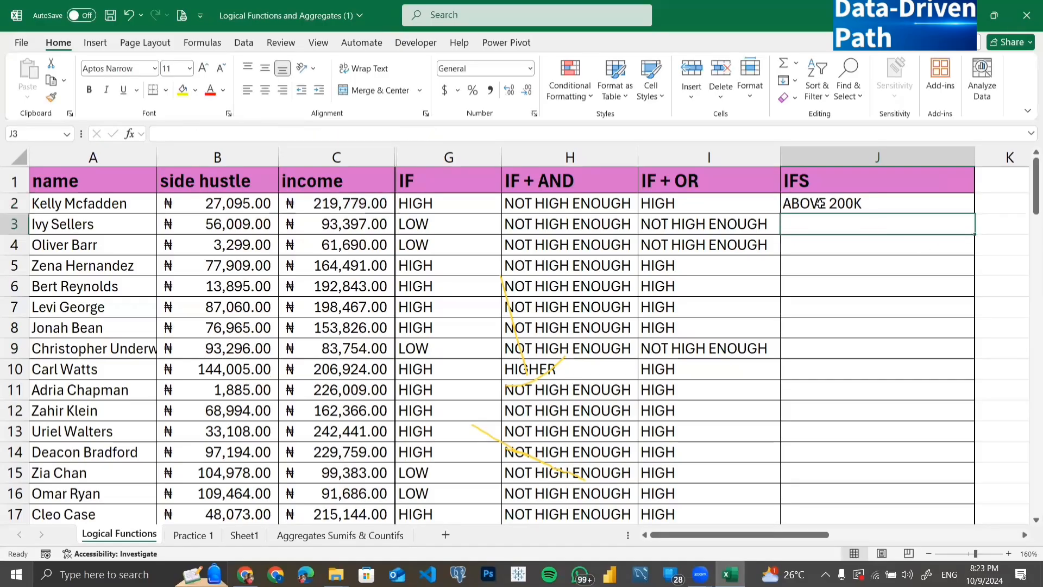
# Fill the IFS formula from J2 down the column and inspect the copied formula in J3.
pyautogui.click(865, 202)
pyautogui.doubleClick(977, 211)
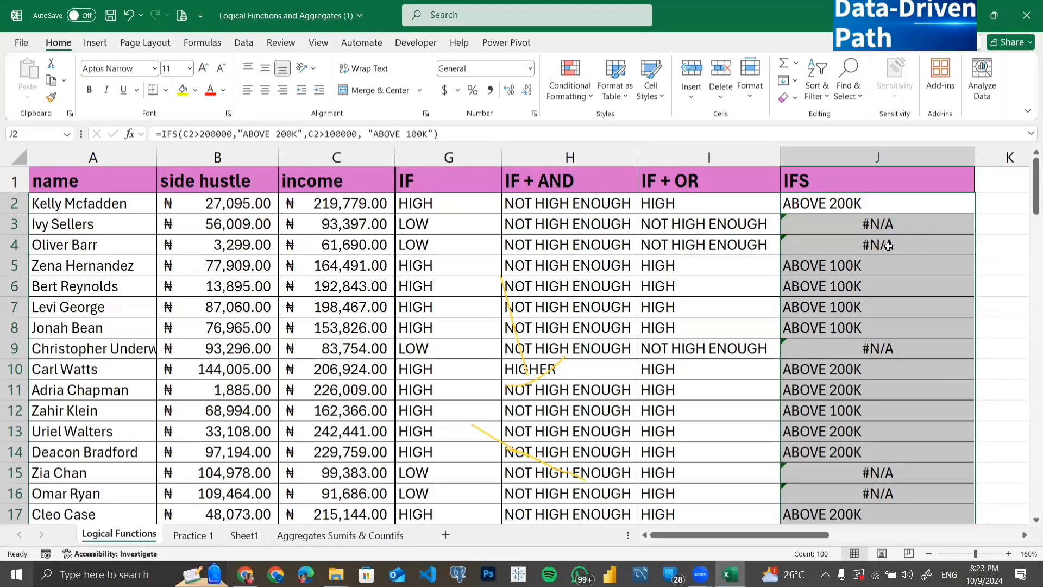
pyautogui.click(856, 224)
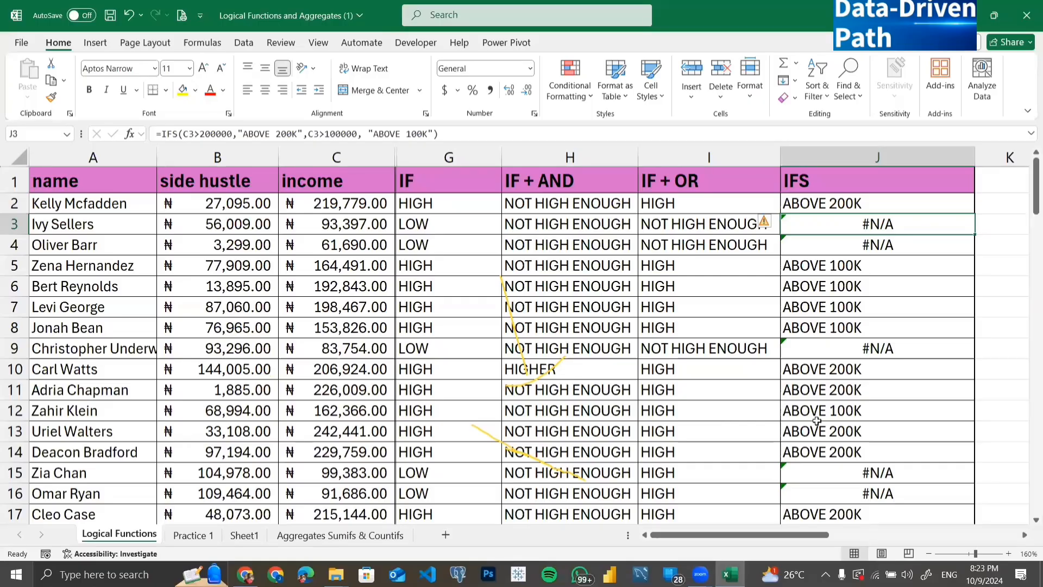
# Insert a new column K directly after the IFS column.
pyautogui.hscroll(3, 831, 415)
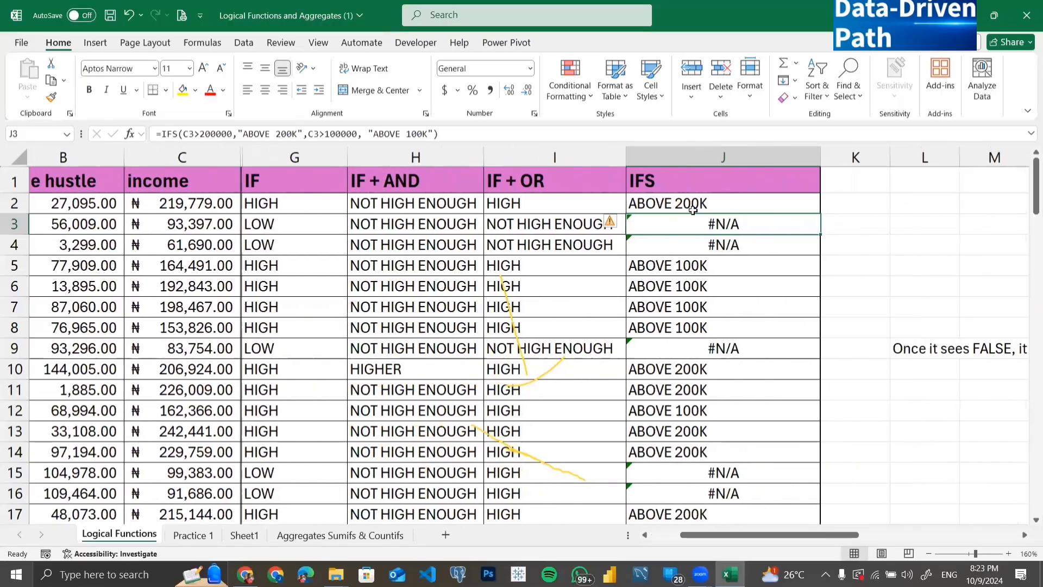
pyautogui.click(201, 205)
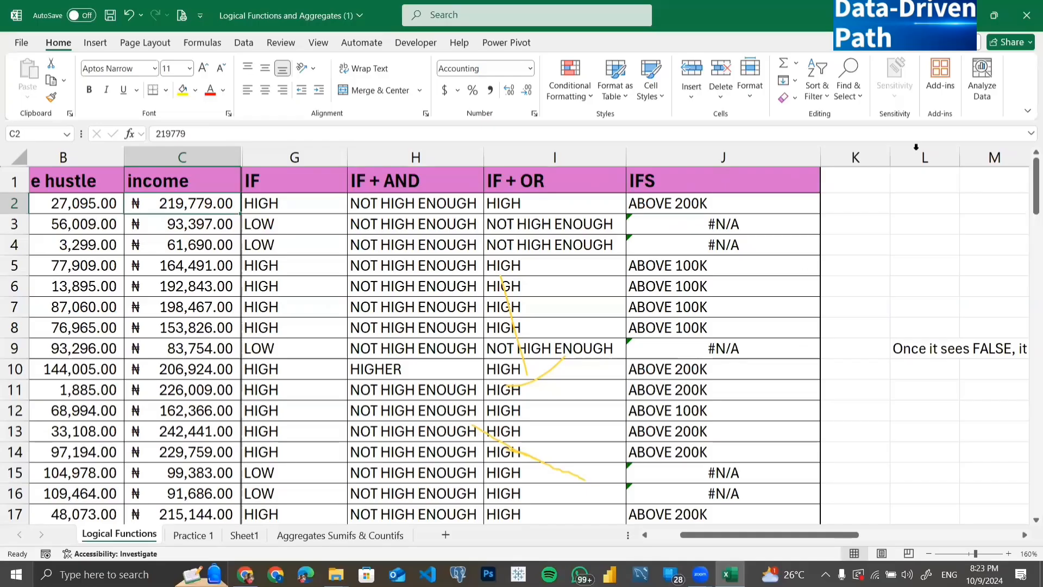
pyautogui.click(861, 161)
pyautogui.rightClick(862, 161)
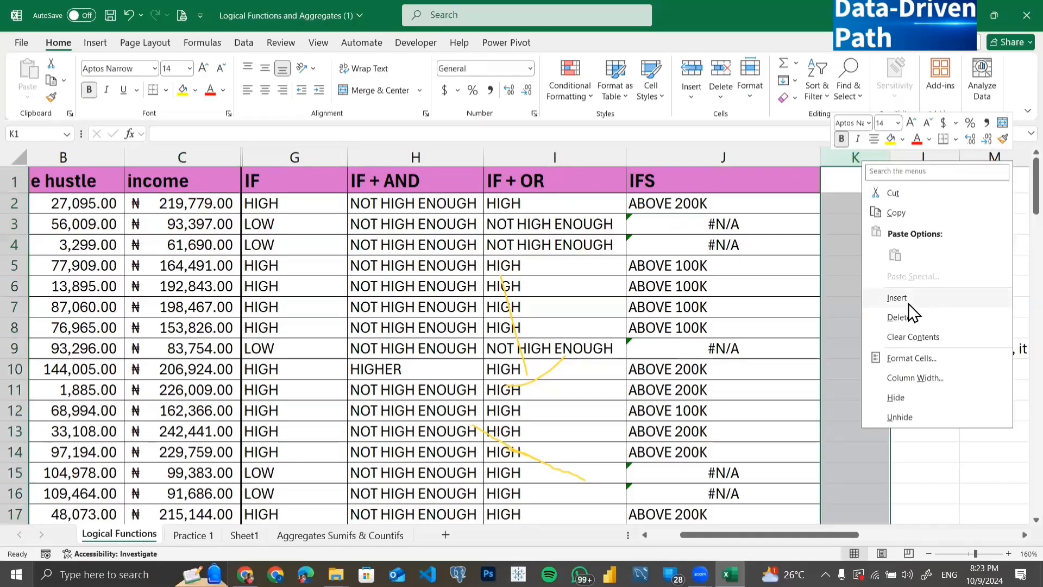
pyautogui.click(907, 300)
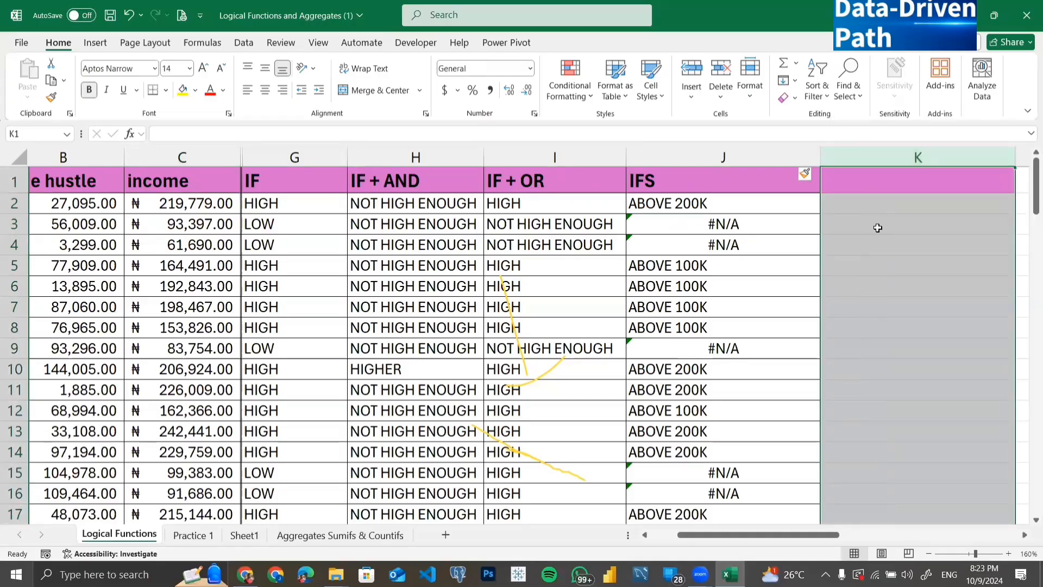
# Start an IFS formula in K2 with the first test C2>100000 returning "ABOVE 100K".
pyautogui.hscroll(1, 864, 217)
pyautogui.click(838, 204)
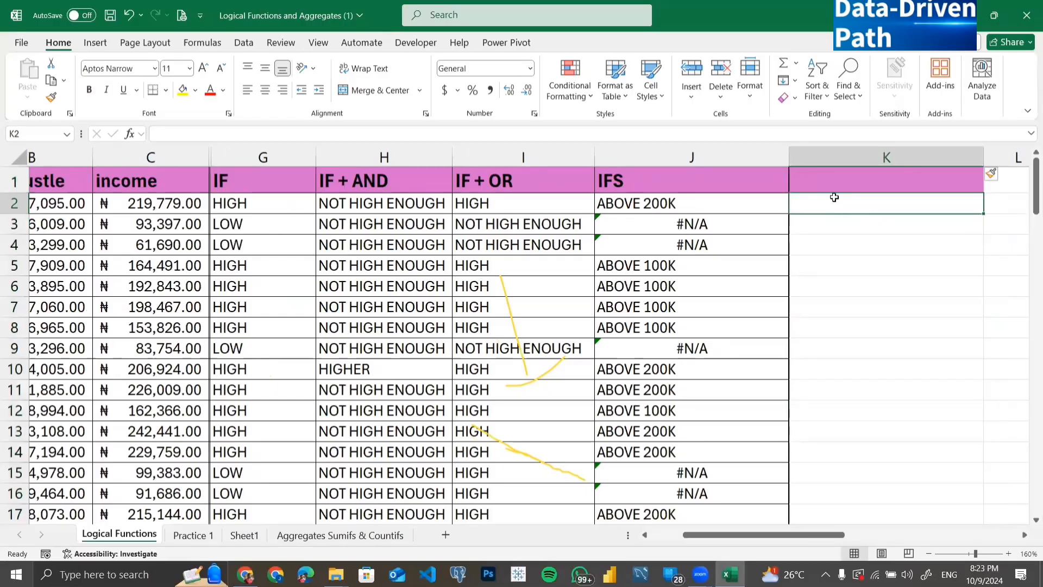
pyautogui.write('=')
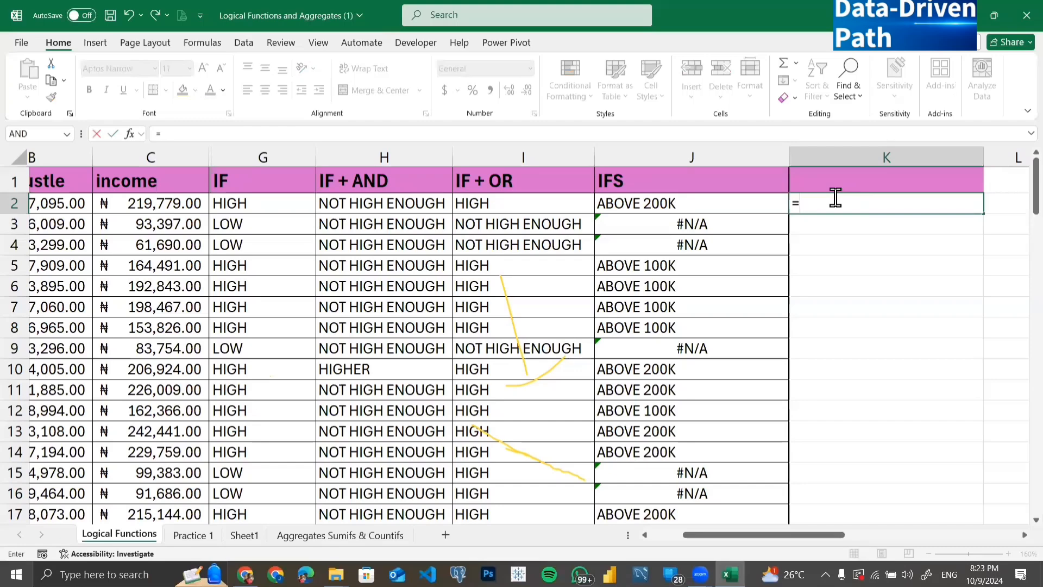
pyautogui.write('IFS(')
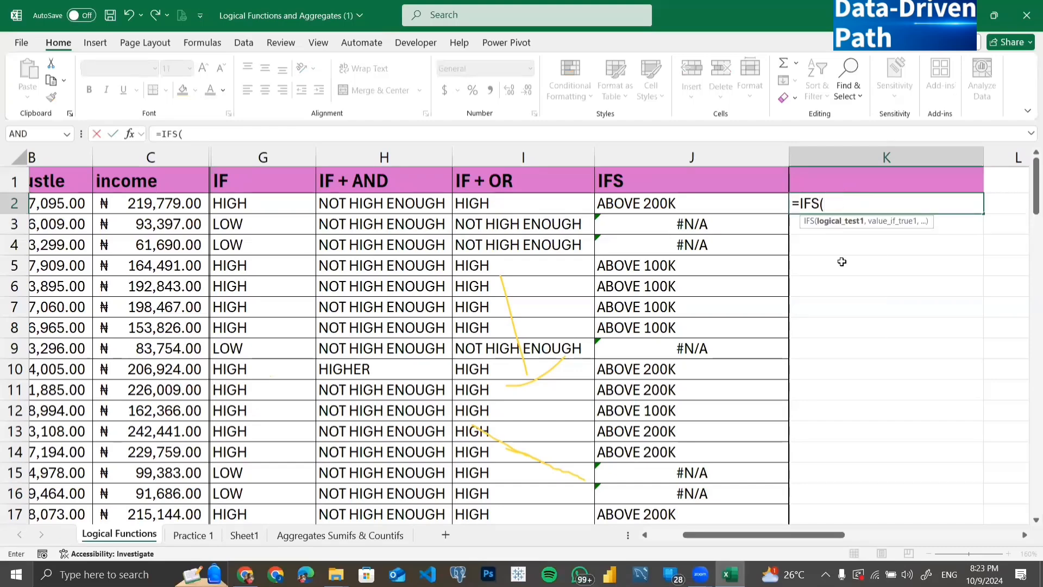
pyautogui.click(170, 203)
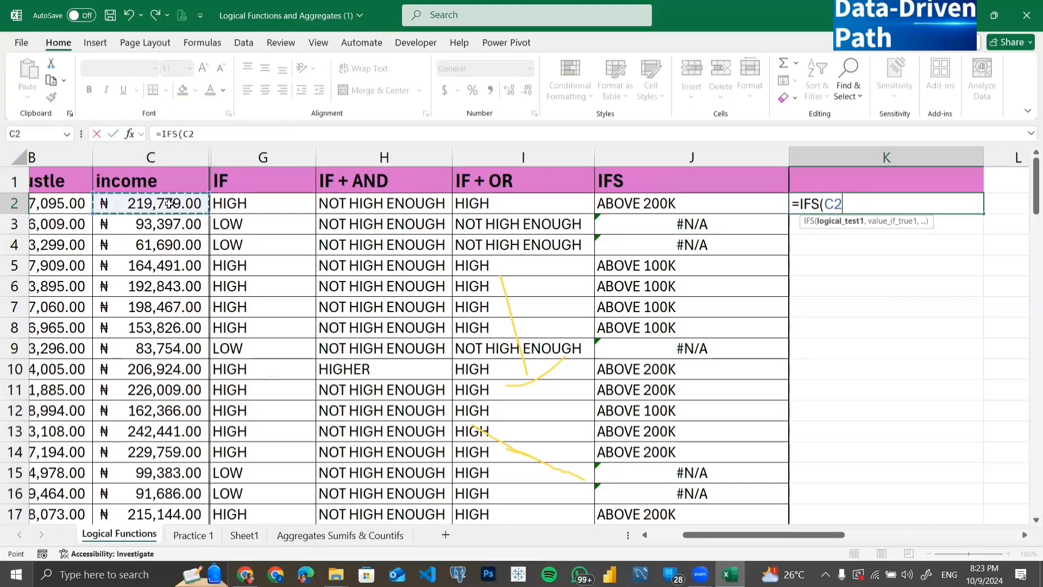
pyautogui.write('>100')
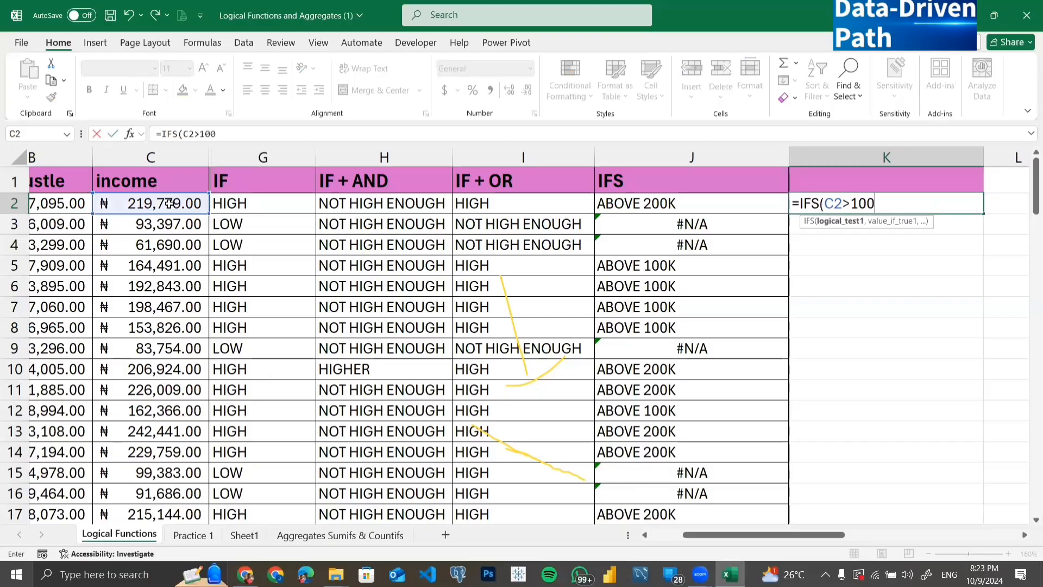
pyautogui.write('000')
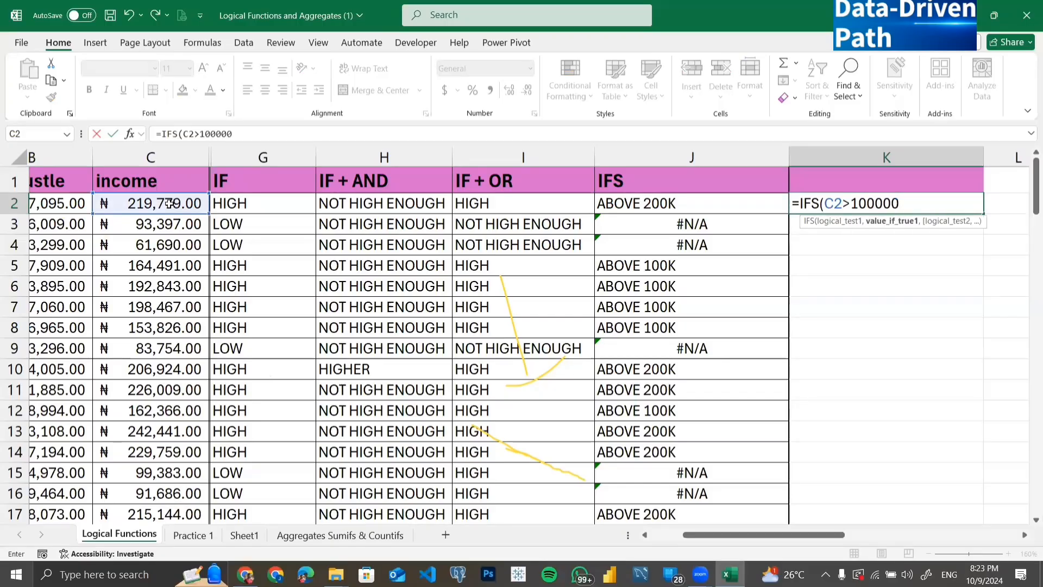
pyautogui.write(', "ABOVE ')
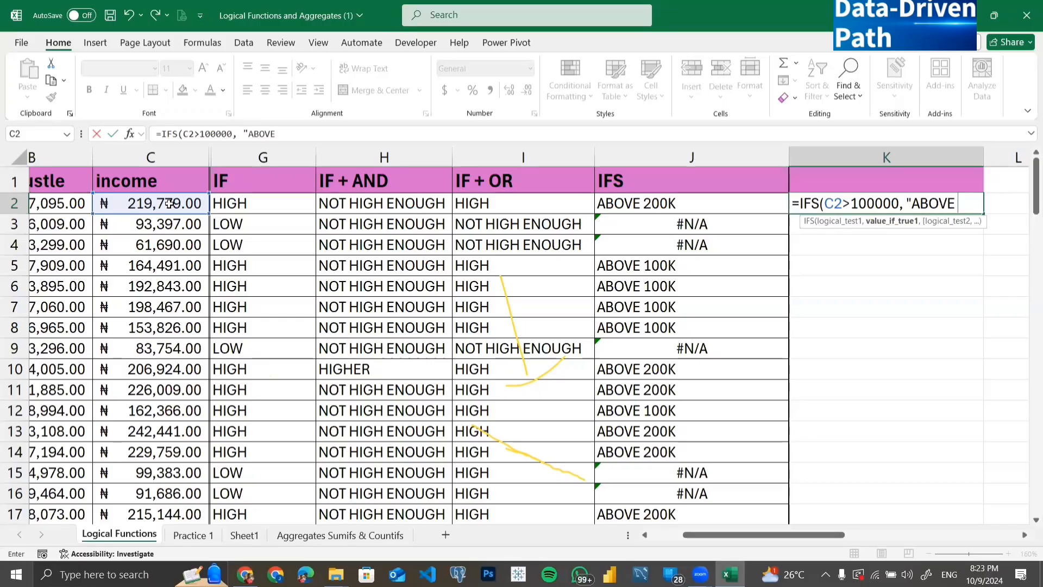
pyautogui.write('100K",')
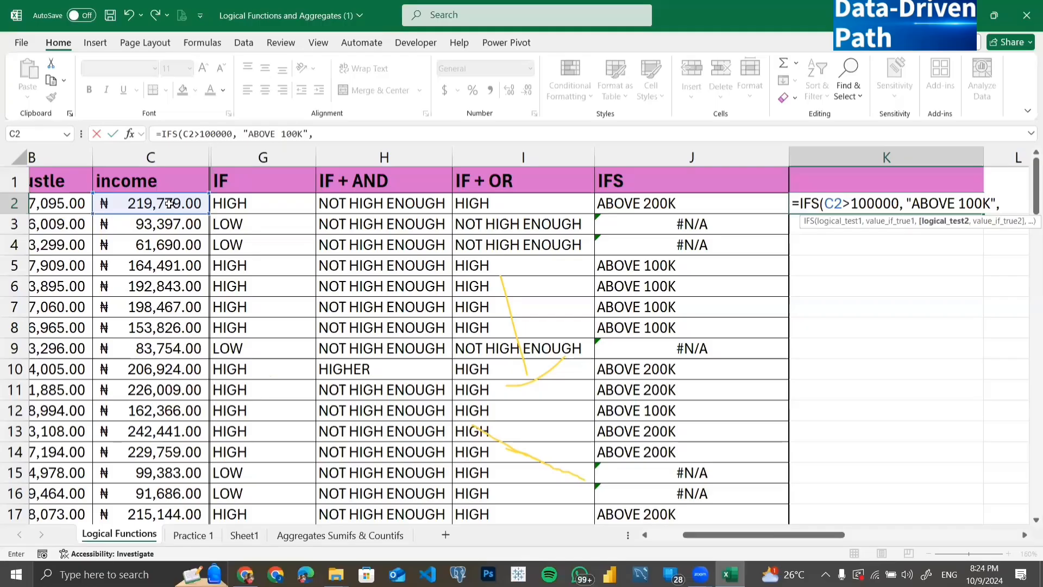
# Complete the K2 formula with a second test C2>200000 returning "ABOVE 200K", and check its result against the income in C2.
pyautogui.click(167, 203)
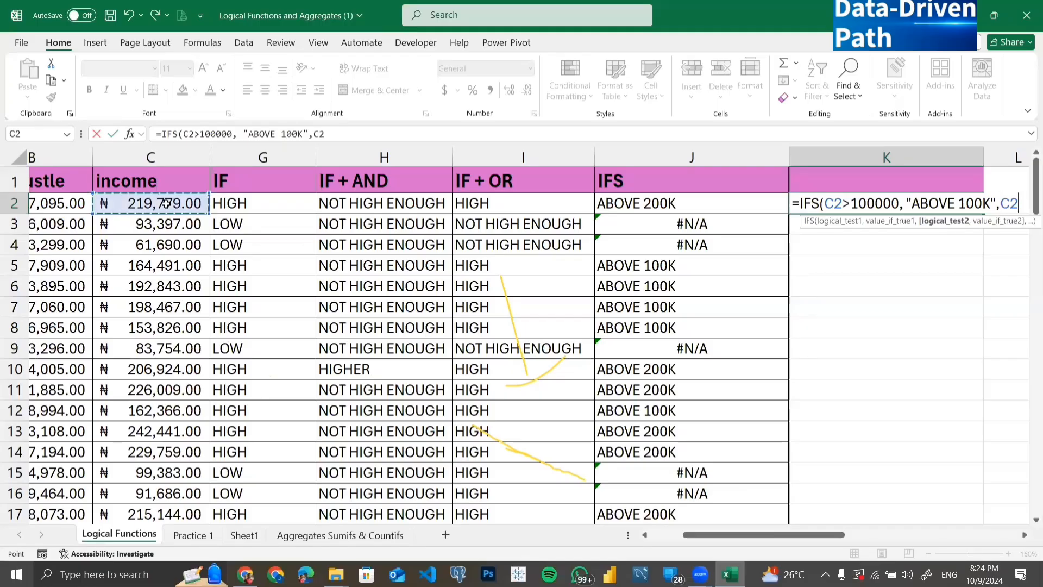
pyautogui.write('>')
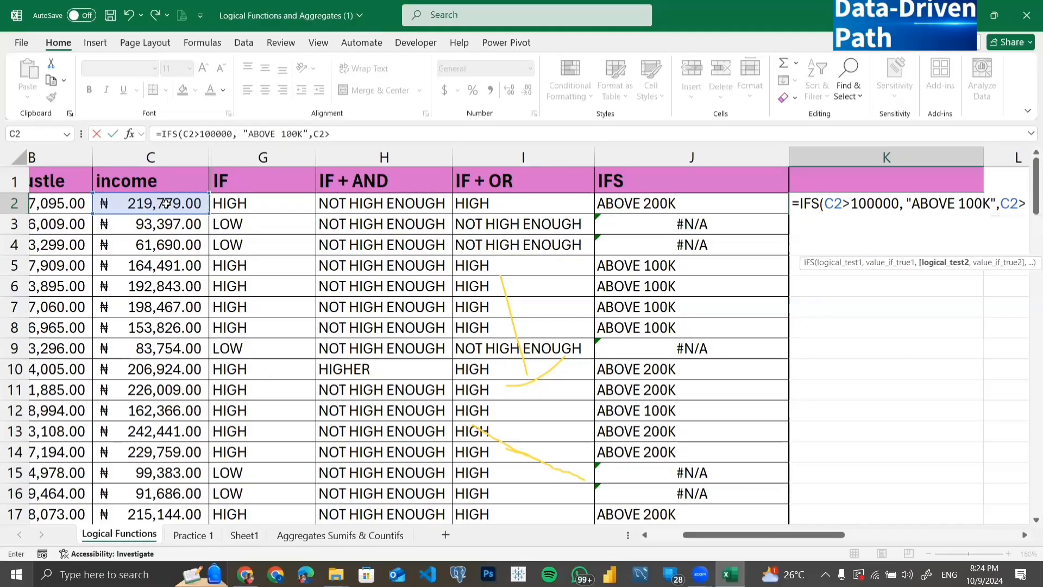
pyautogui.write('200000')
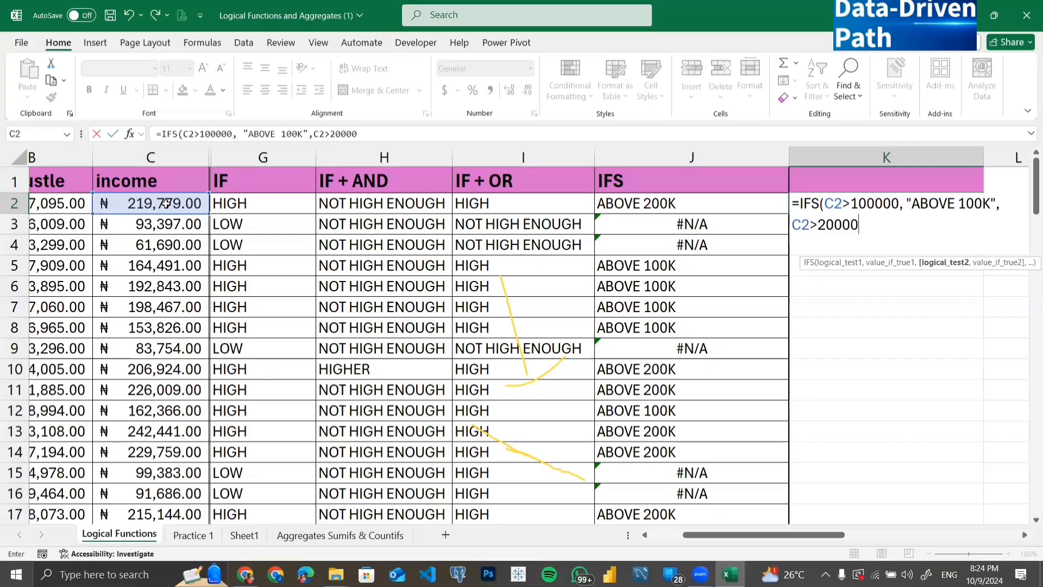
pyautogui.write('0,')
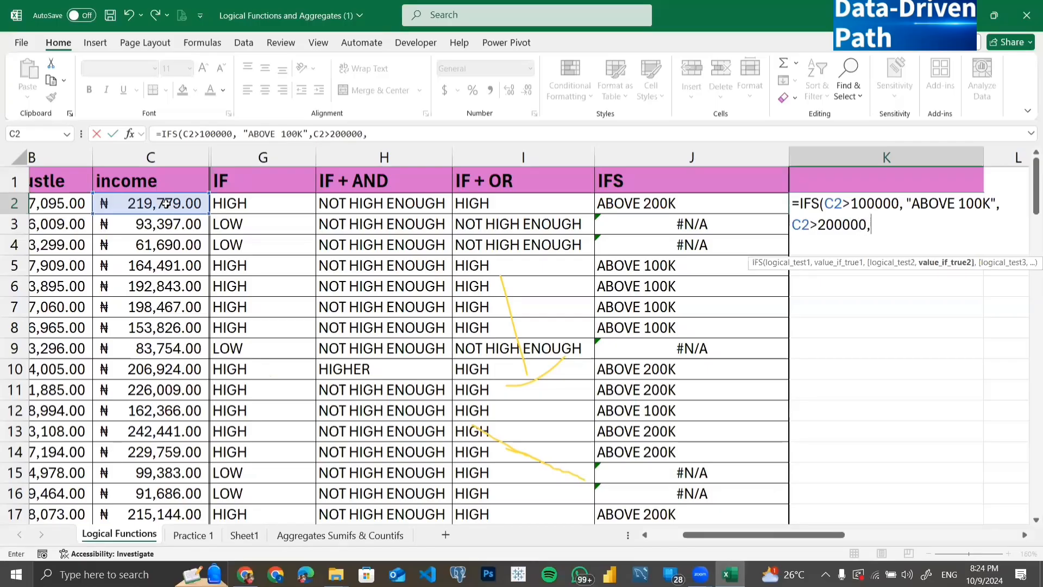
pyautogui.write(' "A')
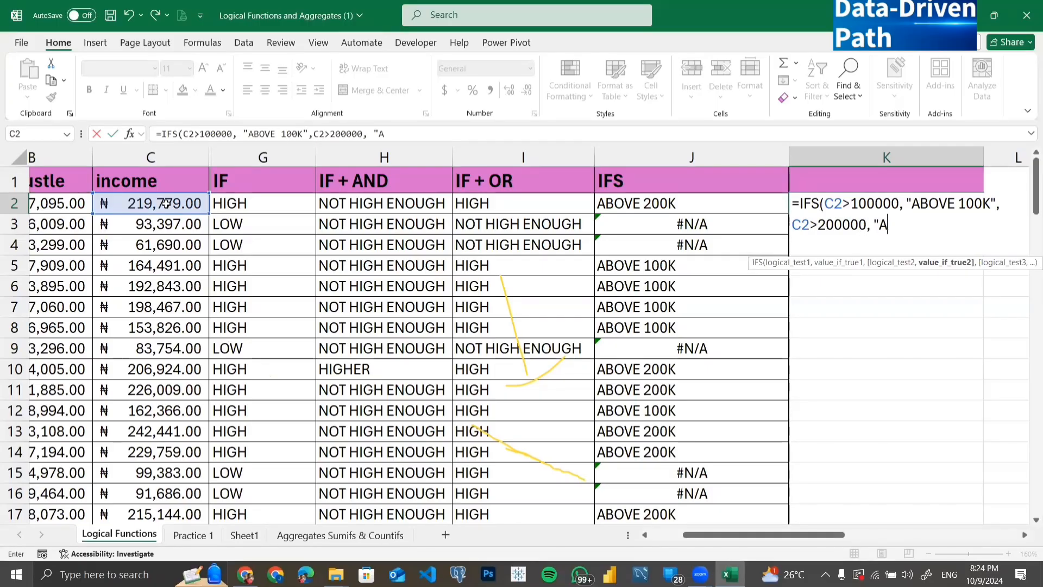
pyautogui.write('BOVE 2')
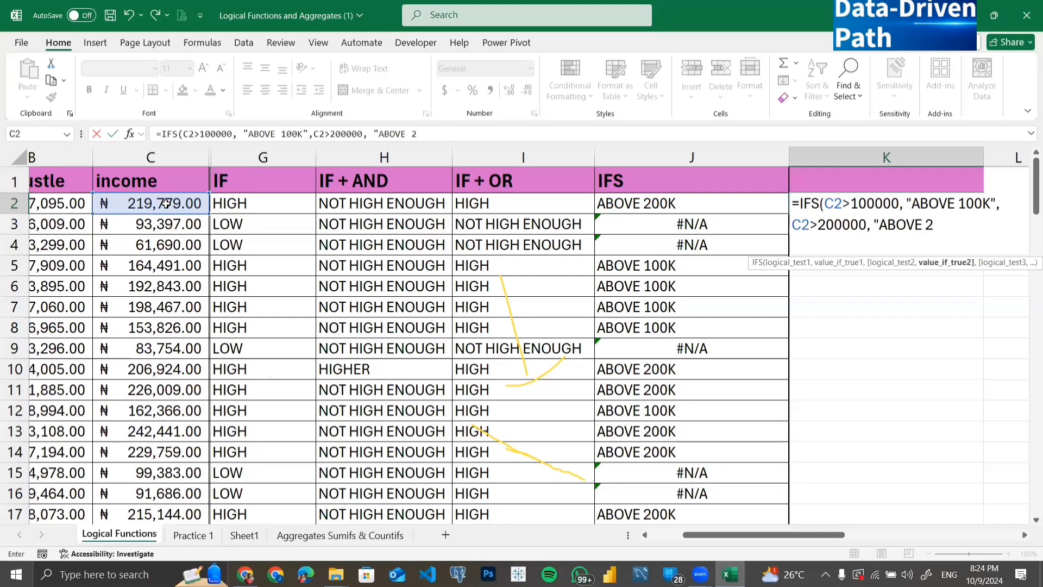
pyautogui.write('00K"')
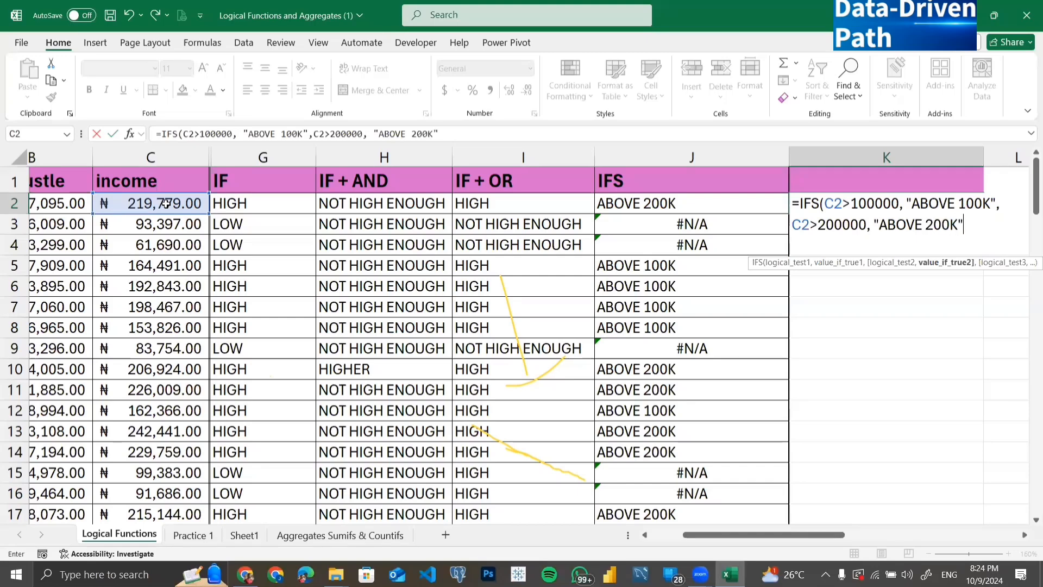
pyautogui.write(')')
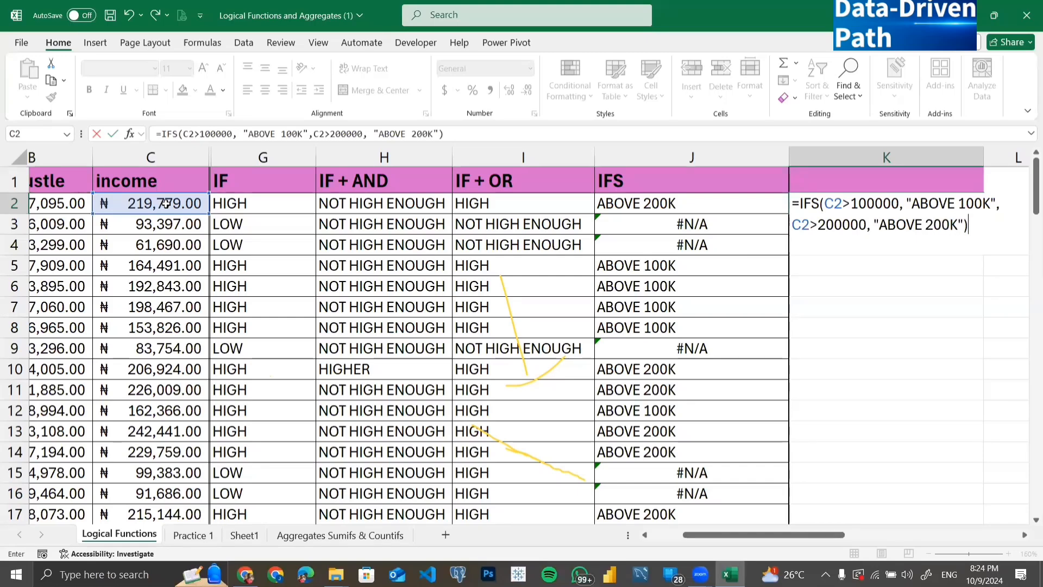
pyautogui.press('Return')
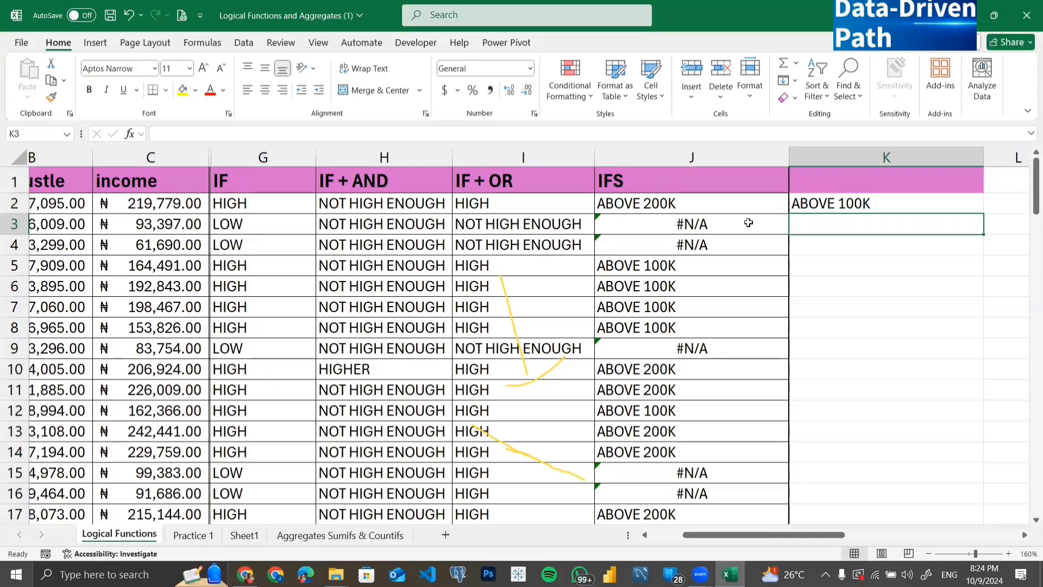
pyautogui.click(815, 202)
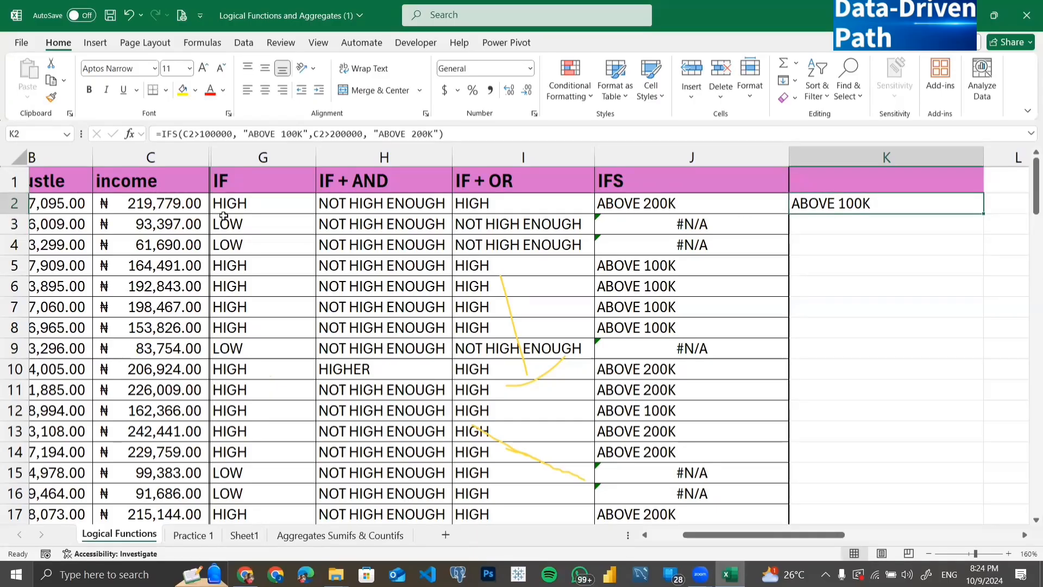
pyautogui.click(147, 208)
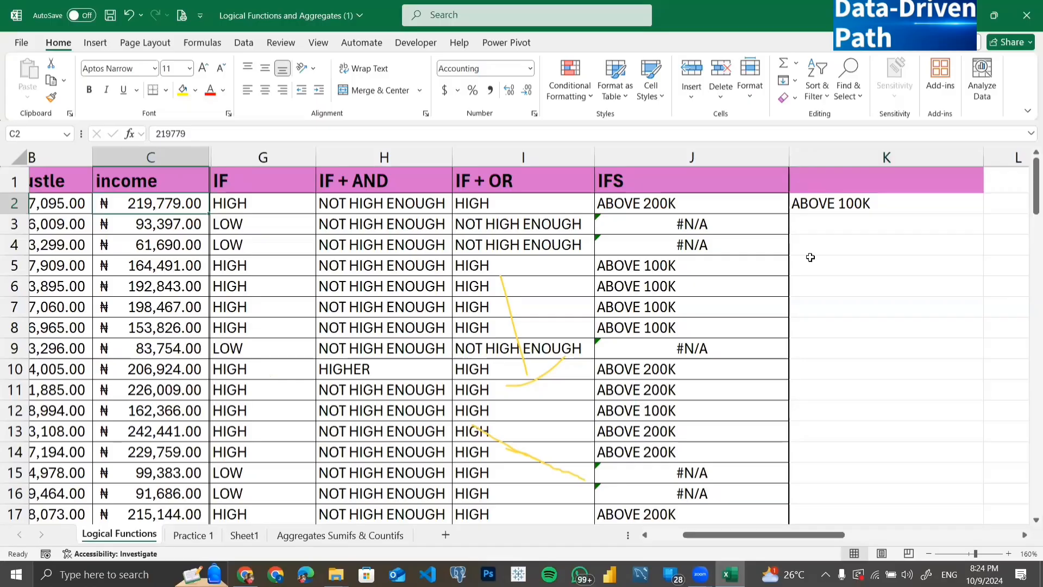
pyautogui.click(846, 203)
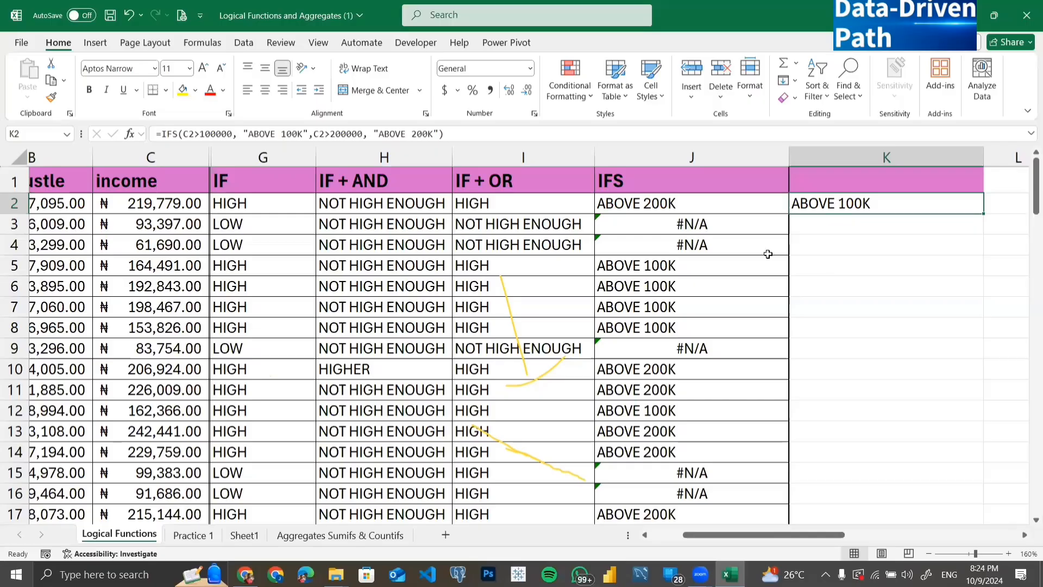
# Open the IFS formula in K2 and examine its first test, C2>100000, leaving the formula as it is.
pyautogui.click(350, 72)
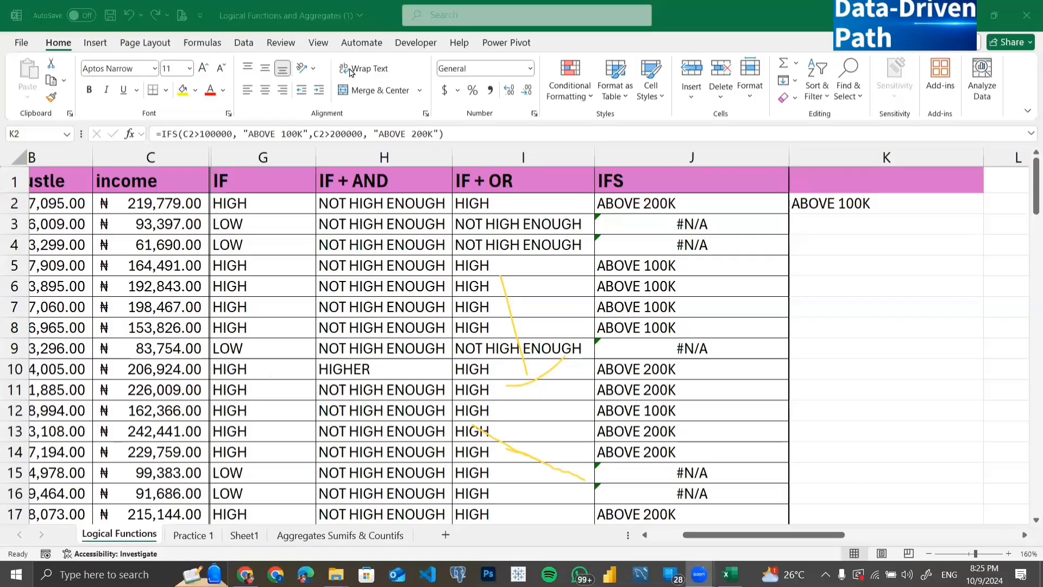
pyautogui.click(850, 201)
pyautogui.doubleClick(848, 202)
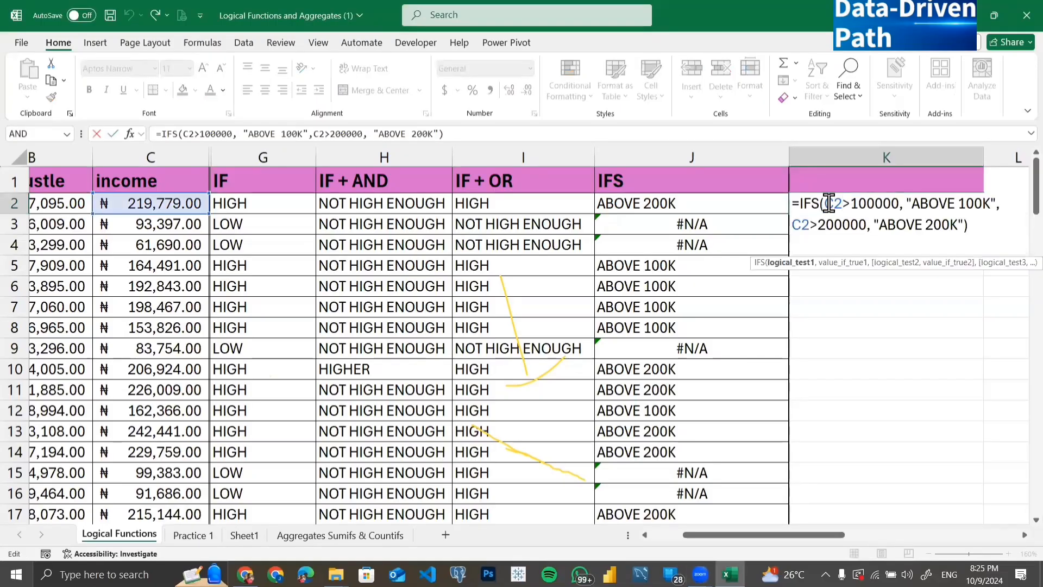
pyautogui.moveTo(825, 204); pyautogui.dragTo(900, 203)
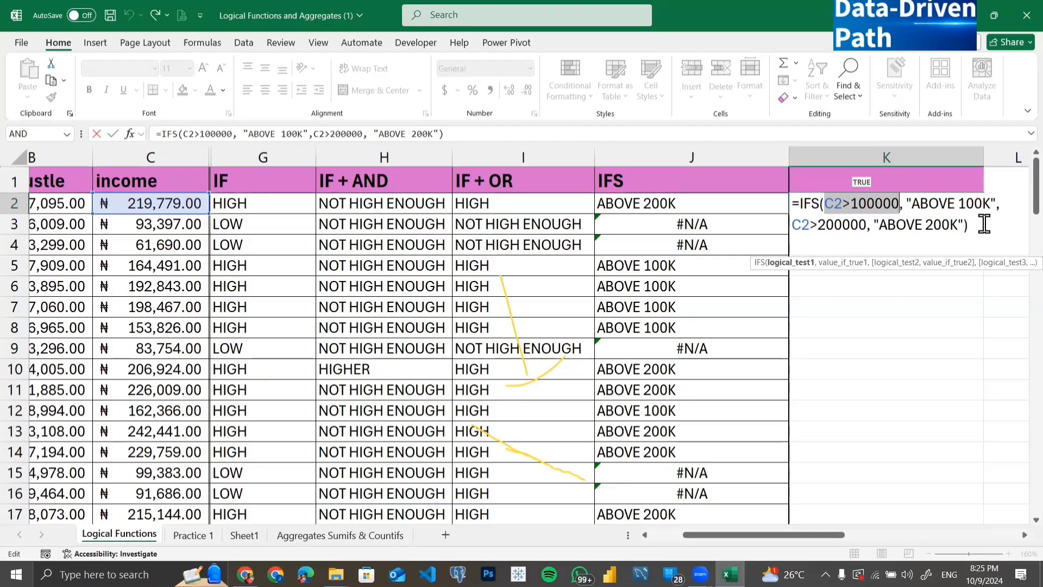
pyautogui.press('Return')
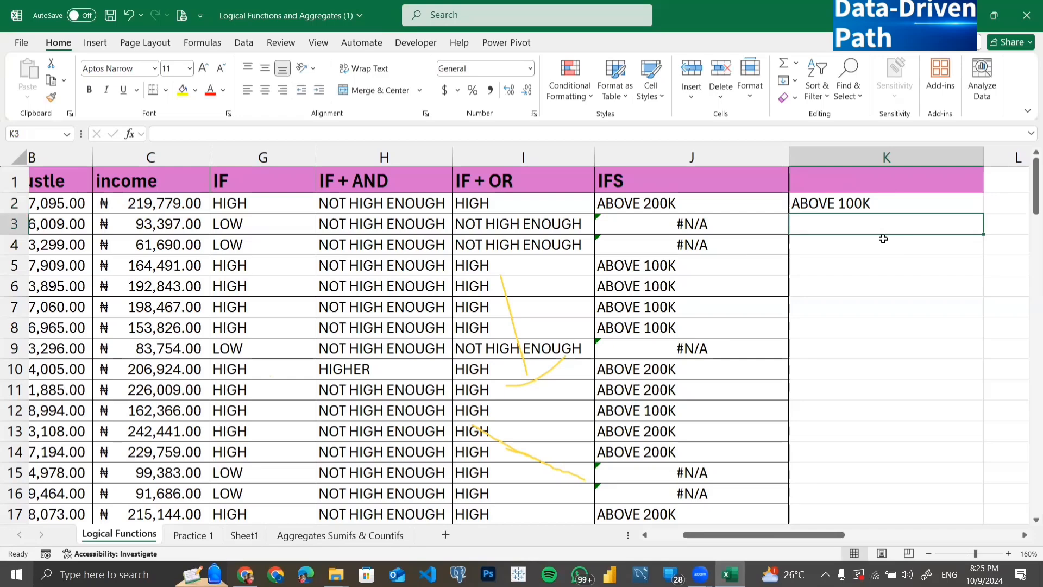
# Extend the IFS formula in J2 with a third test C2<=100000 returning "BELOW 100K".
pyautogui.click(738, 201)
pyautogui.doubleClick(733, 212)
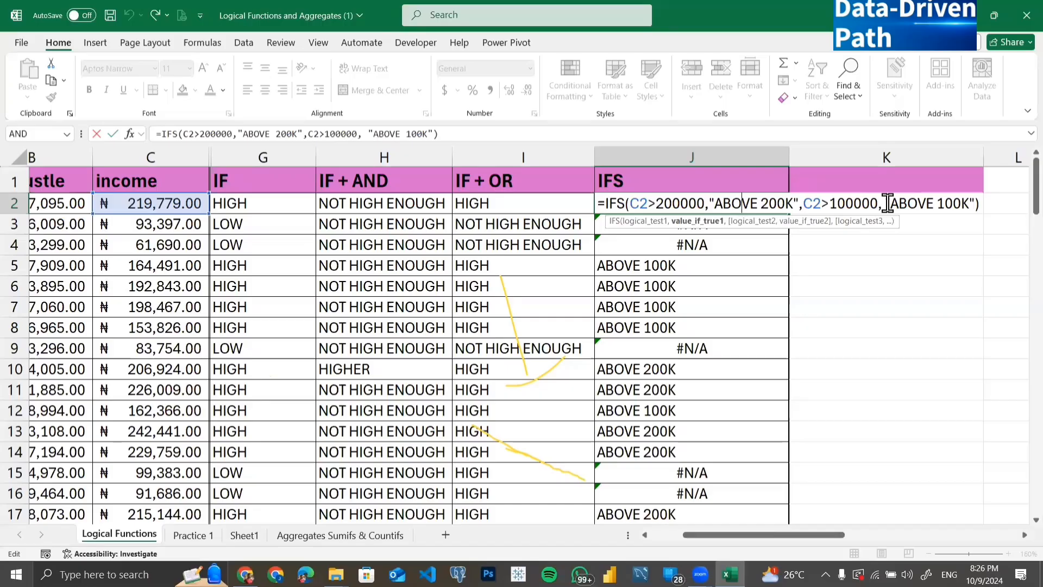
pyautogui.click(976, 203)
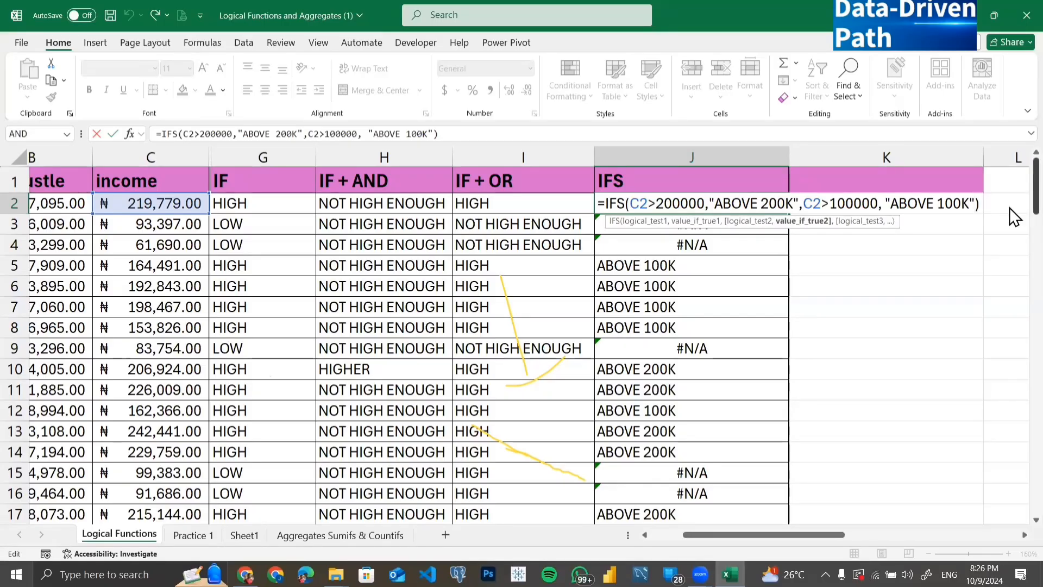
pyautogui.write(',')
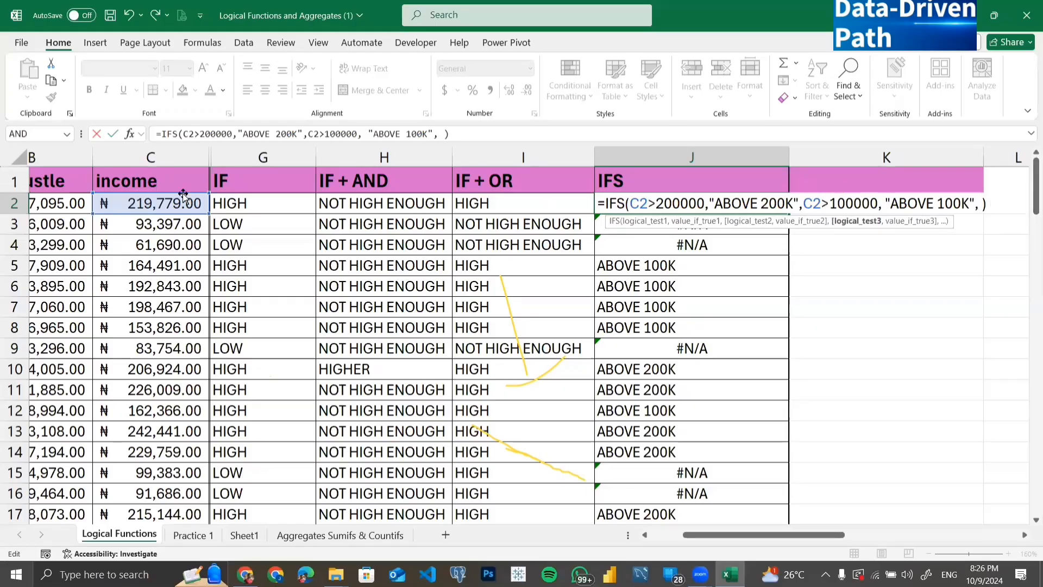
pyautogui.click(161, 199)
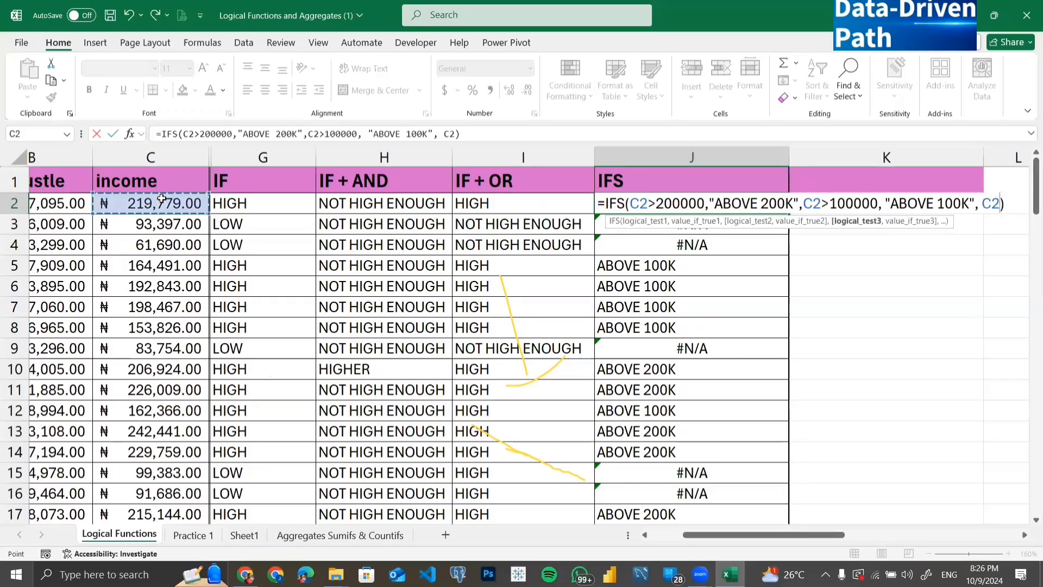
pyautogui.write('<=100000')
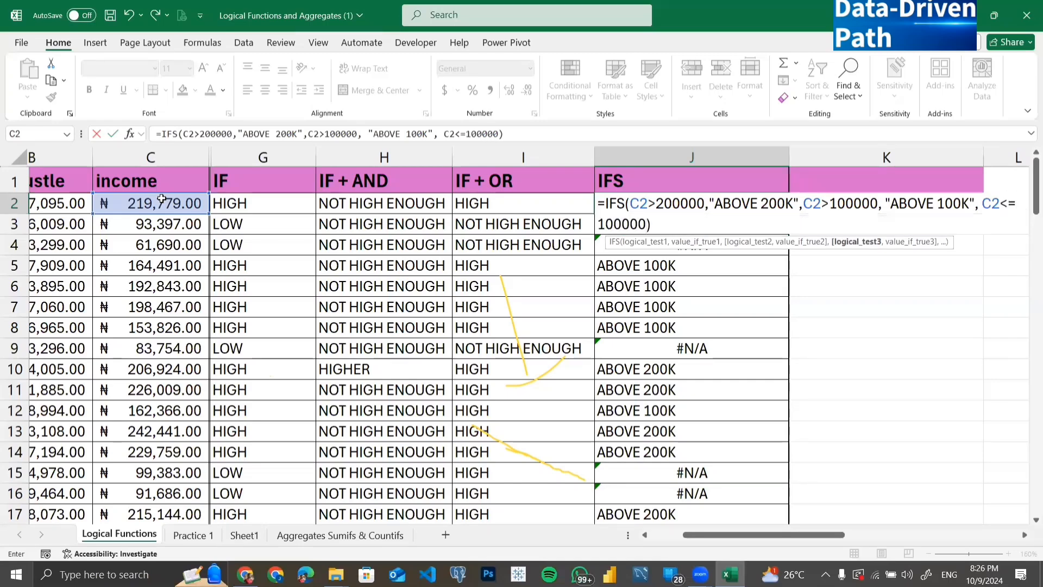
pyautogui.write(',')
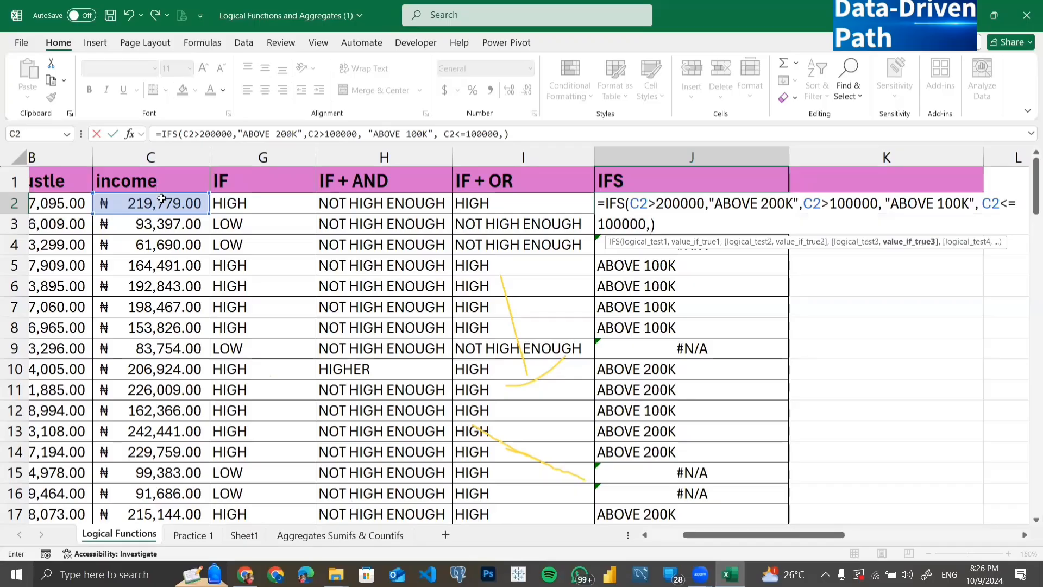
pyautogui.write('"BELOW')
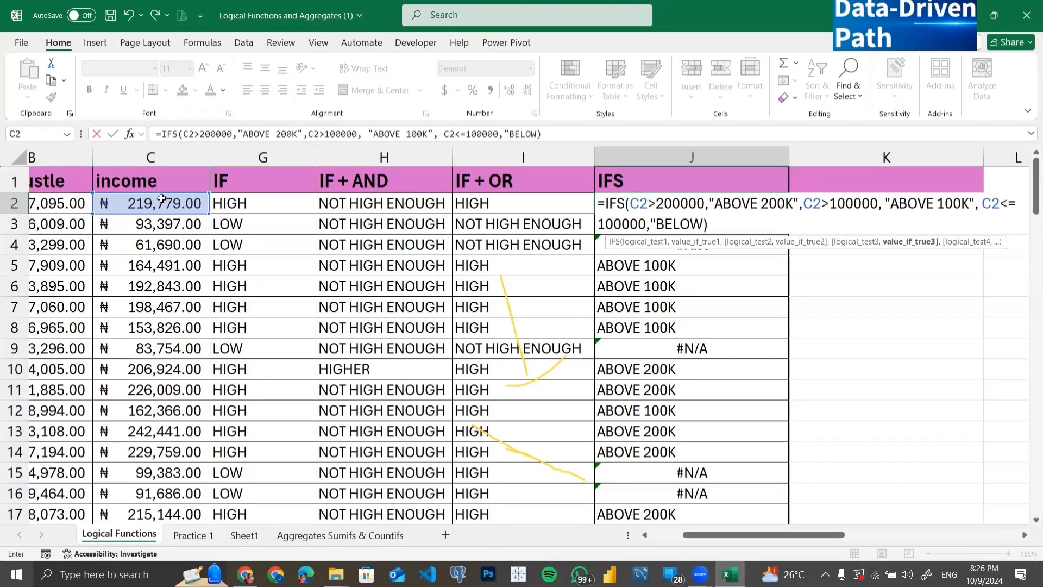
pyautogui.write(' 100K"')
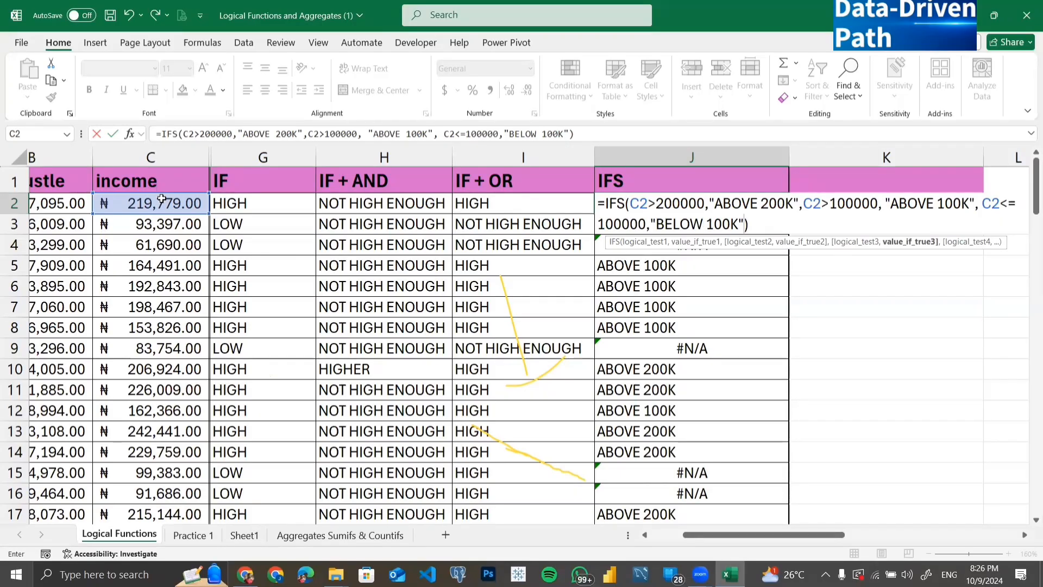
pyautogui.press('Return')
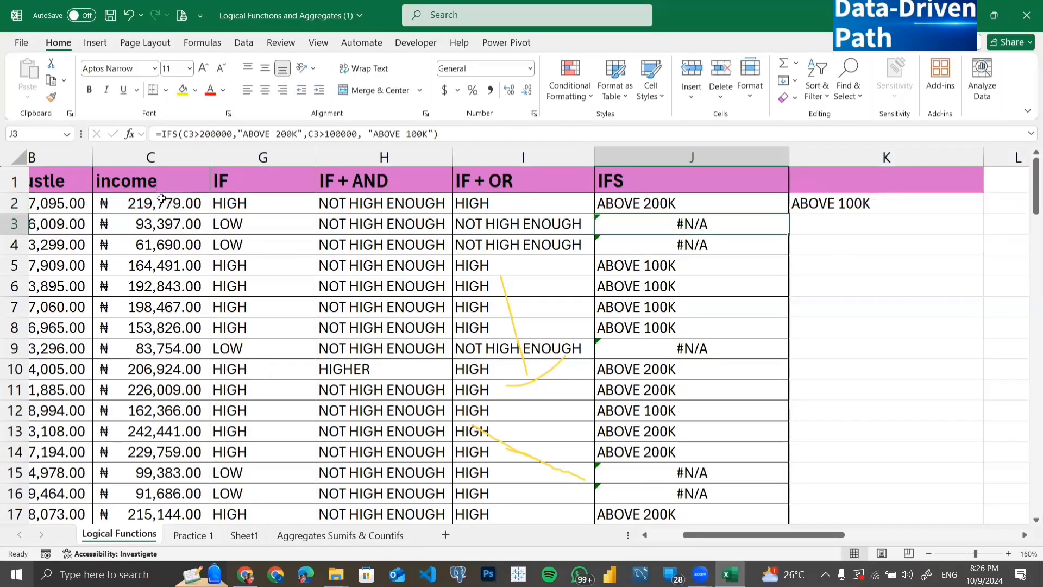
# Fill the extended IFS formula from J2 down column J and inspect the copied formula in J3.
pyautogui.click(645, 205)
pyautogui.doubleClick(788, 213)
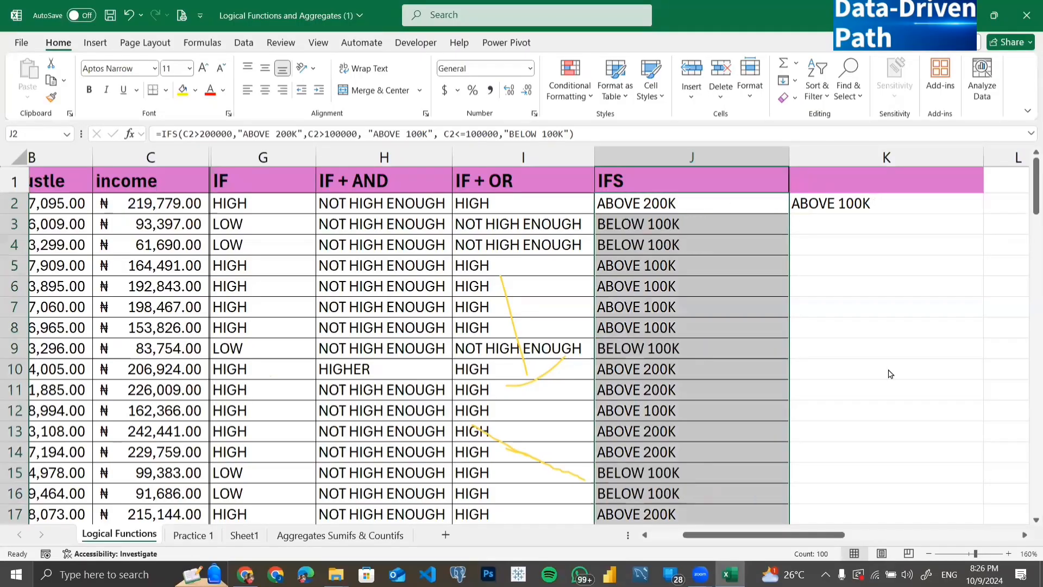
pyautogui.click(890, 374)
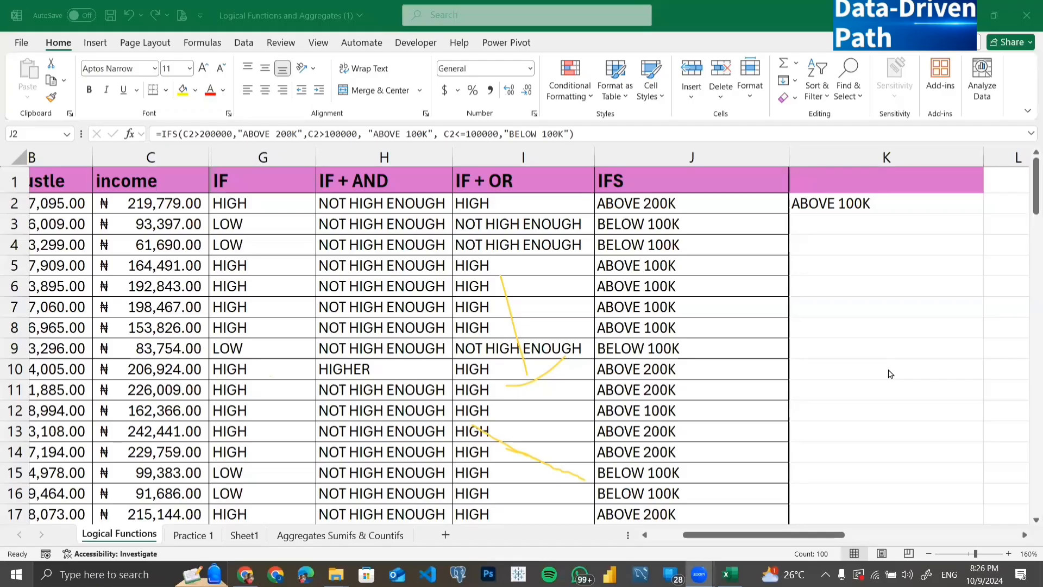
pyautogui.click(679, 225)
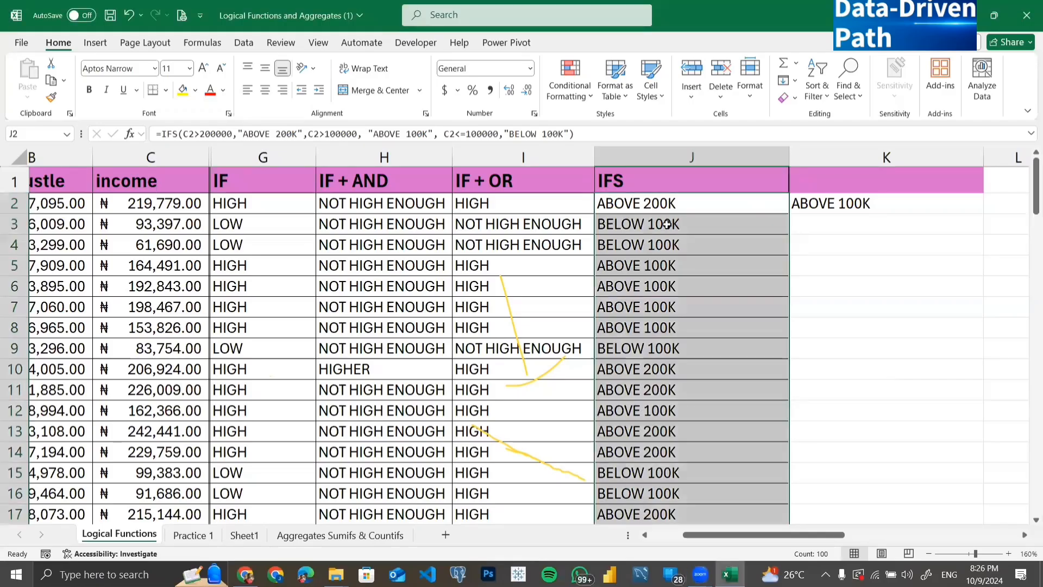
pyautogui.doubleClick(667, 224)
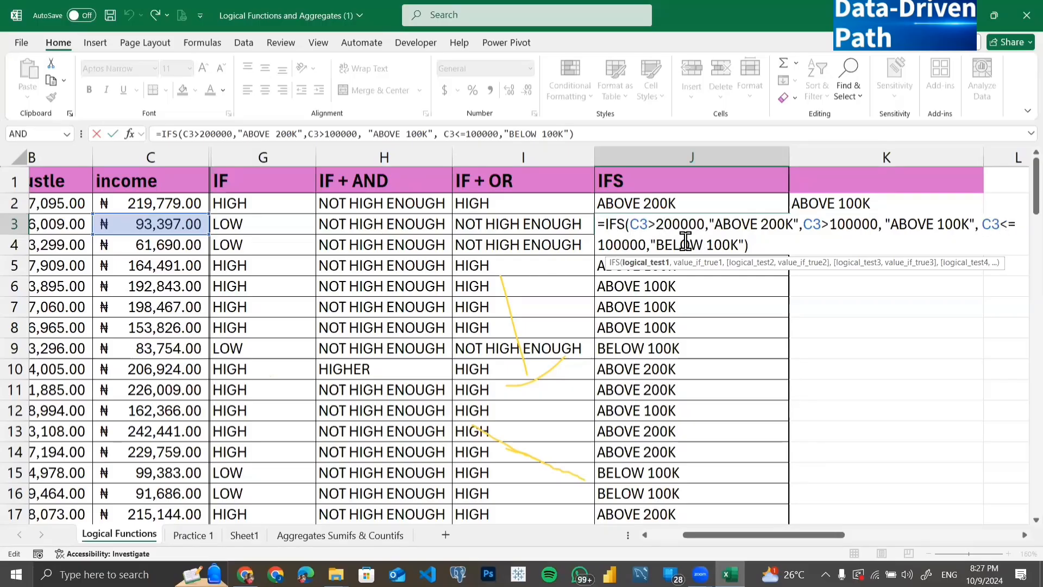
pyautogui.press('Return')
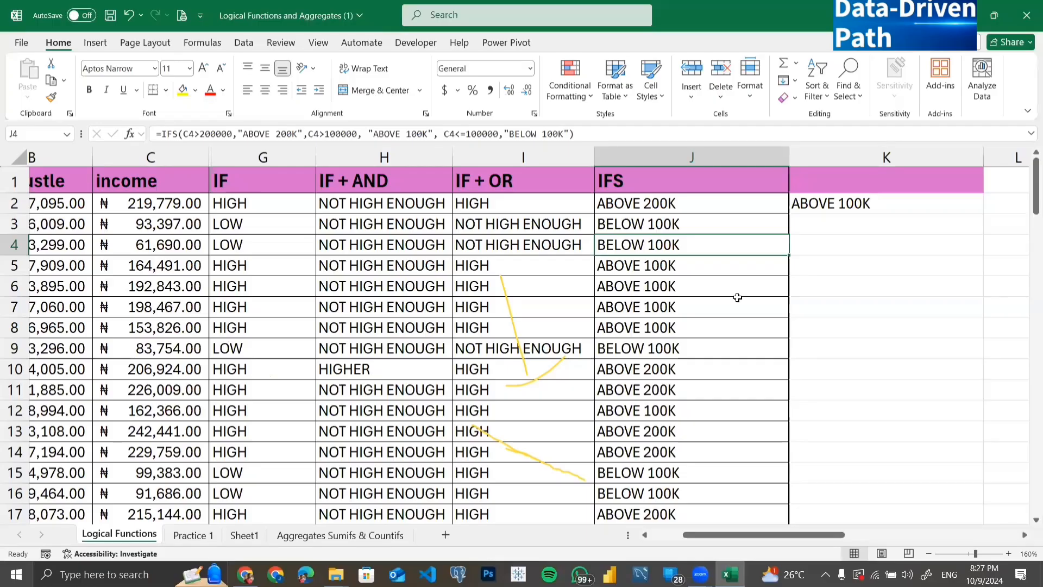
# Clear the demonstration IFS formula from K2.
pyautogui.click(834, 207)
pyautogui.press('Delete')
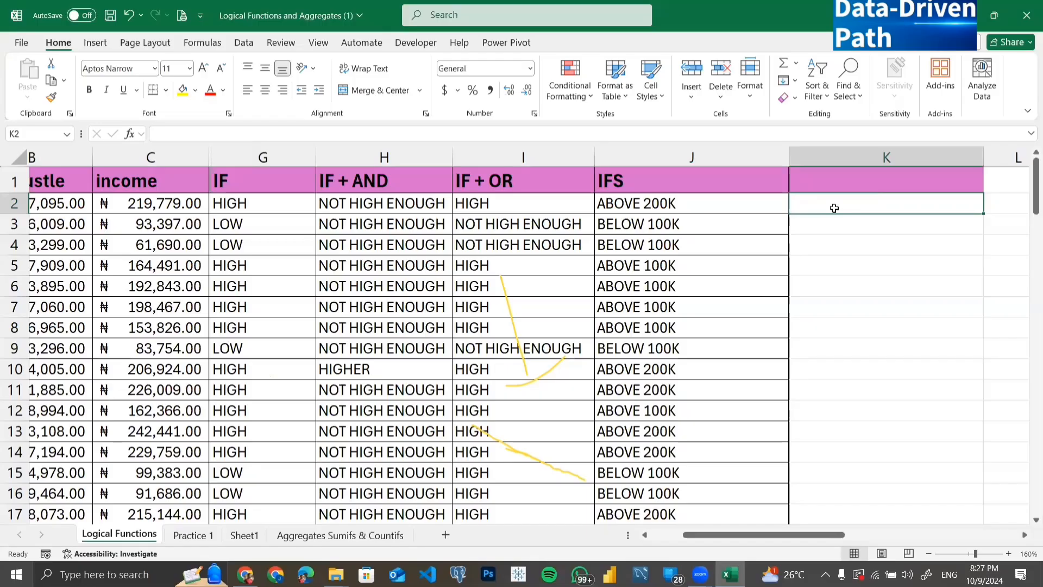
pyautogui.hscroll(-2, 607, 321)
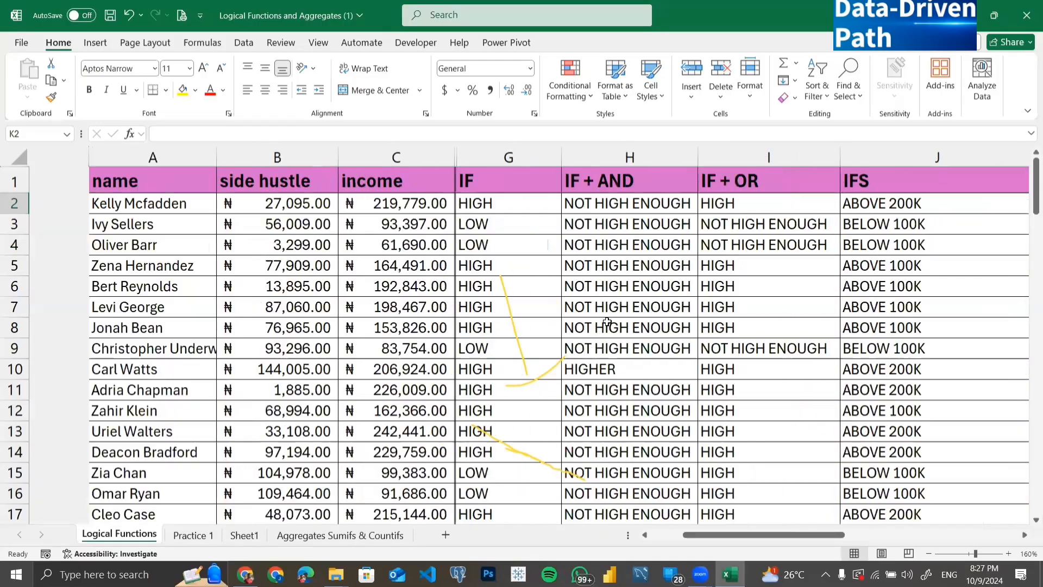
pyautogui.hscroll(6, 607, 322)
pyautogui.hscroll(2, 607, 321)
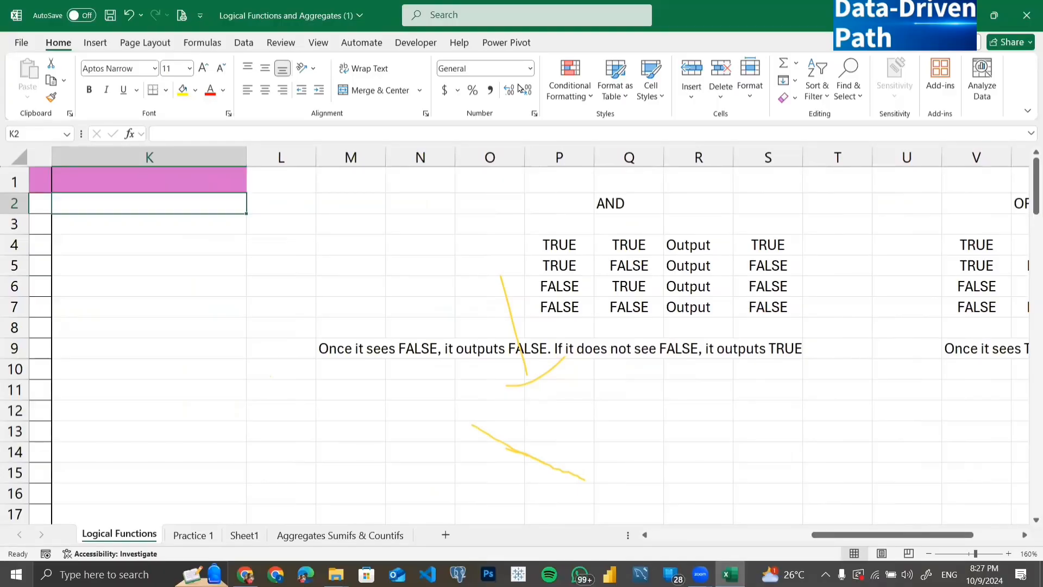
pyautogui.click(520, 89)
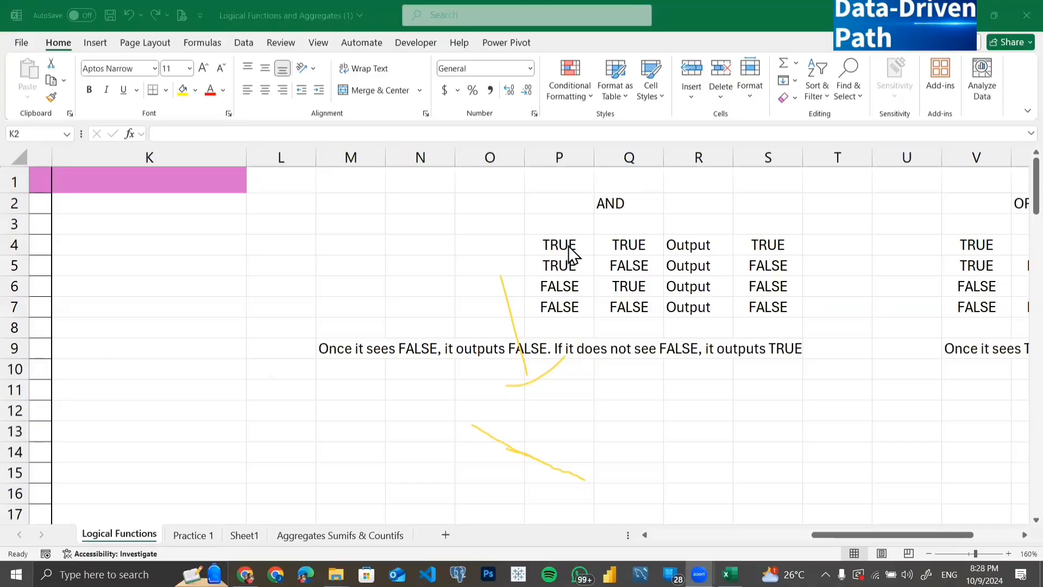
pyautogui.hscroll(-5, 568, 245)
pyautogui.hscroll(3, 568, 246)
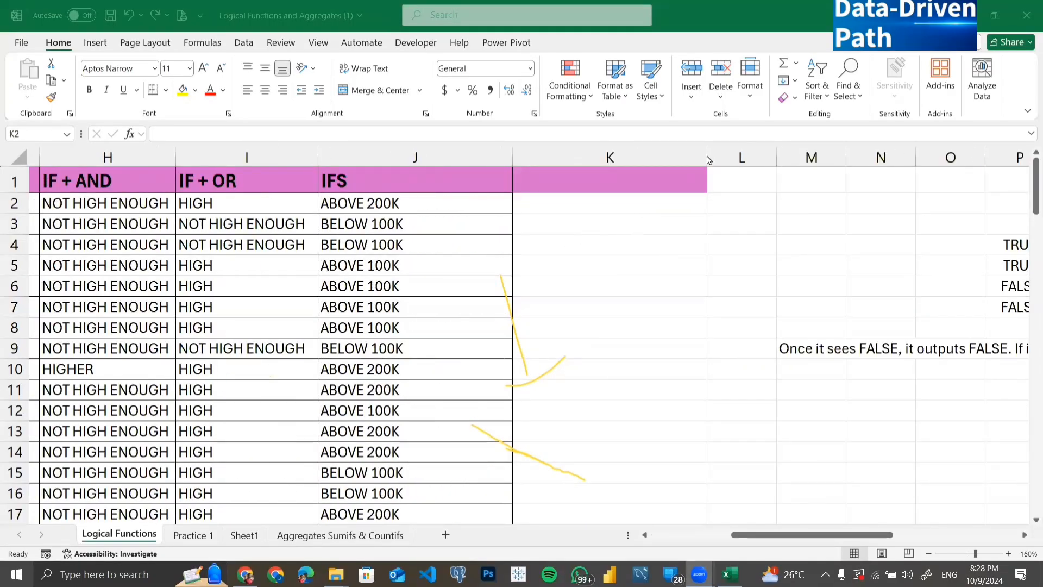
# Narrow the IF, IF + OR and IFS columns (G, I and J) so column K fits beside the income data.
pyautogui.hscroll(-3, 661, 200)
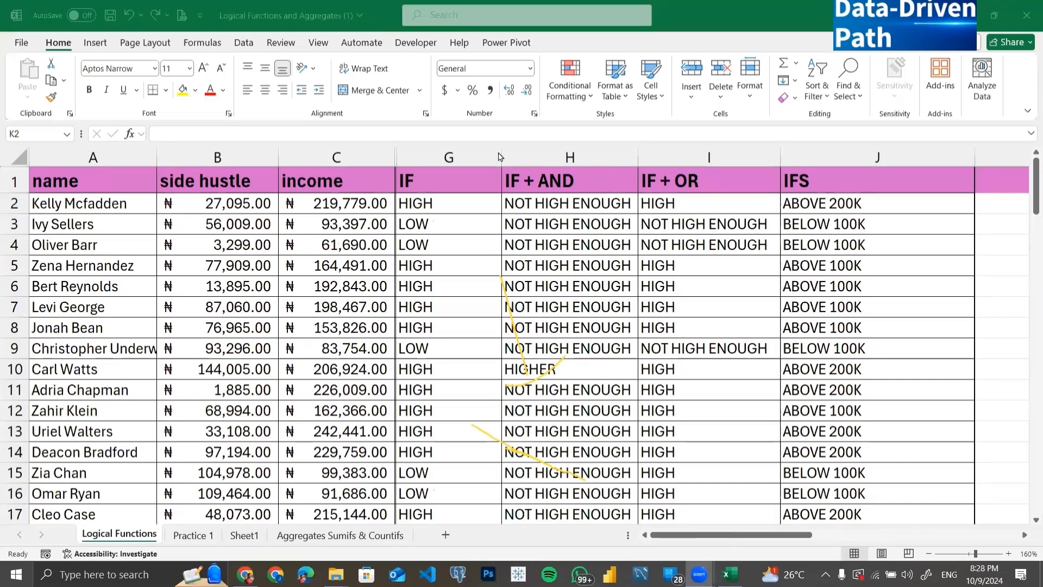
pyautogui.moveTo(500, 152); pyautogui.dragTo(437, 157)
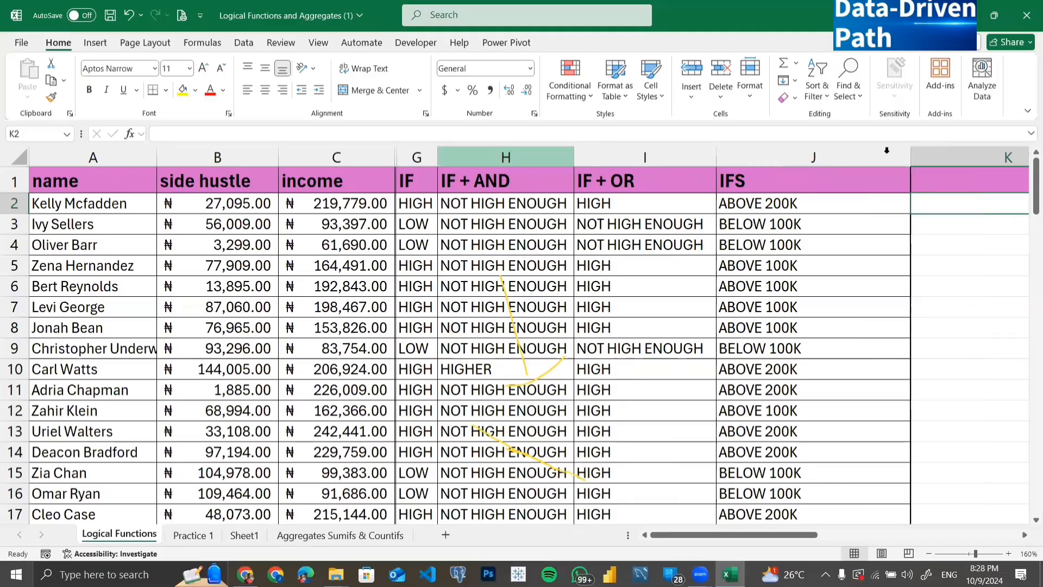
pyautogui.moveTo(716, 157); pyautogui.dragTo(645, 163)
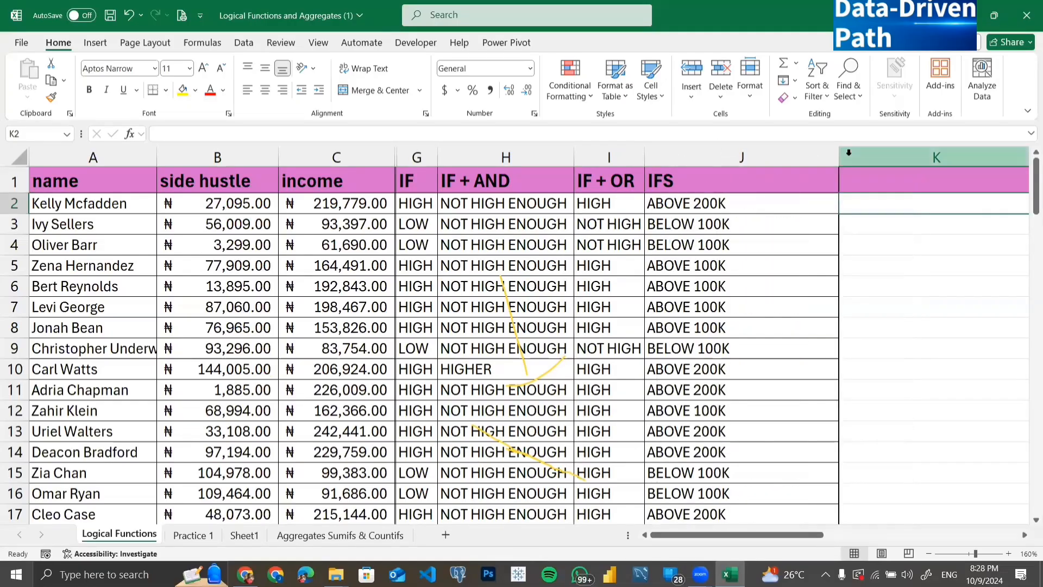
pyautogui.moveTo(838, 157); pyautogui.dragTo(740, 157)
pyautogui.click(790, 198)
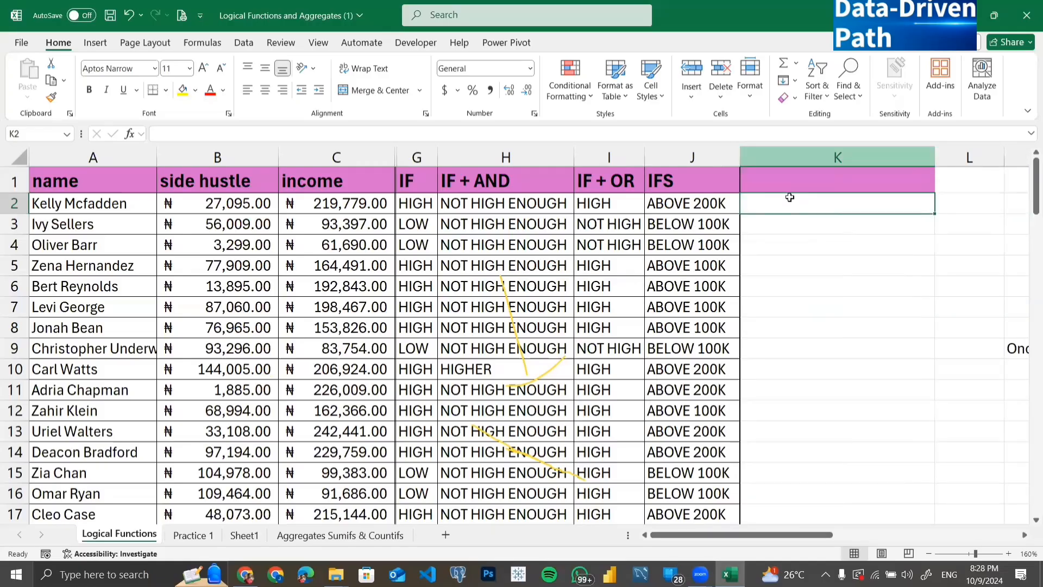
# Begin an IF formula in K2 that tests C2>200000 and returns "ABOVE 200K" when true.
pyautogui.click(614, 81)
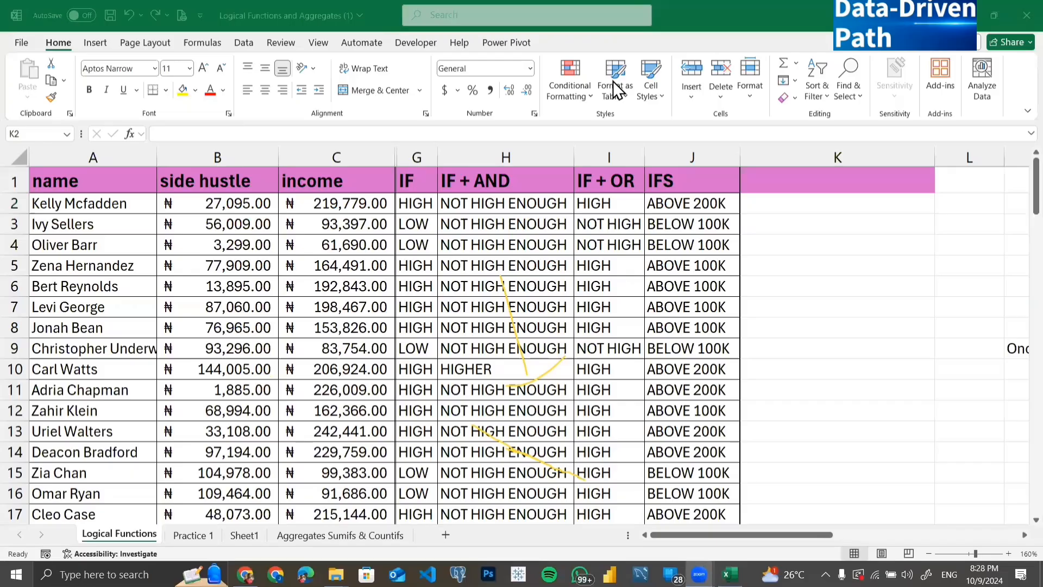
pyautogui.click(777, 205)
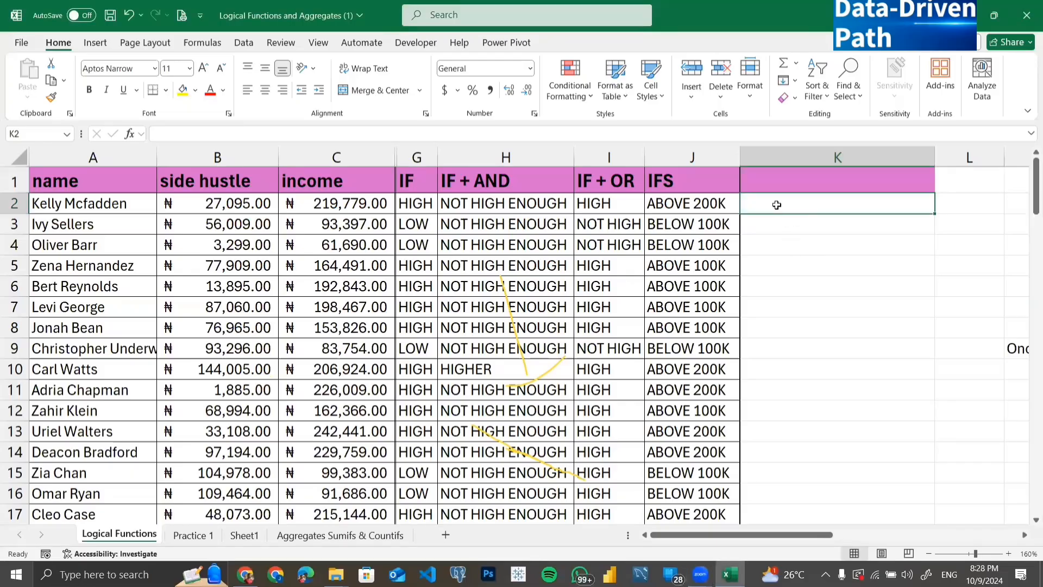
pyautogui.write('=IF')
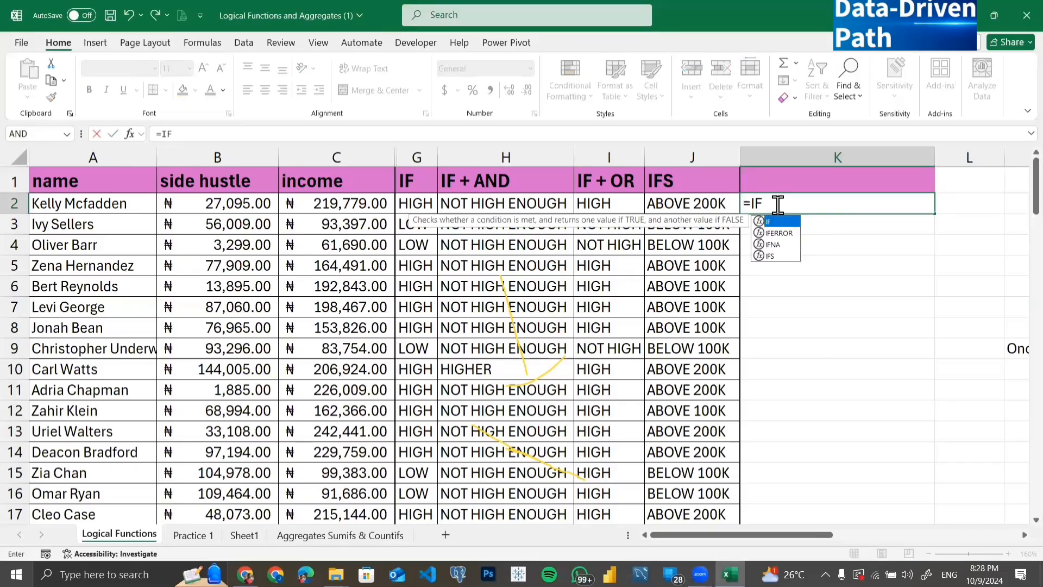
pyautogui.write('(')
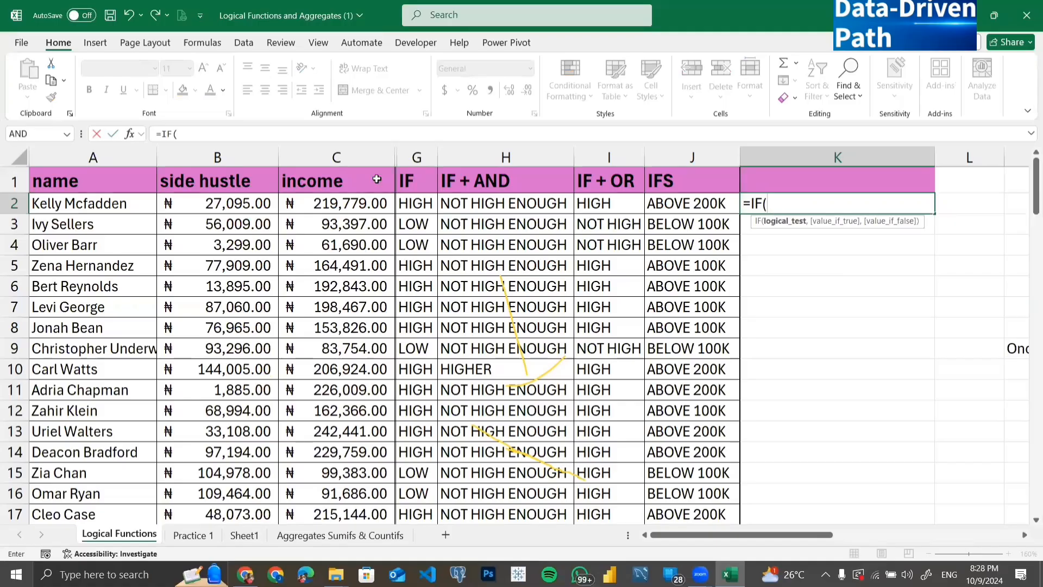
pyautogui.click(348, 203)
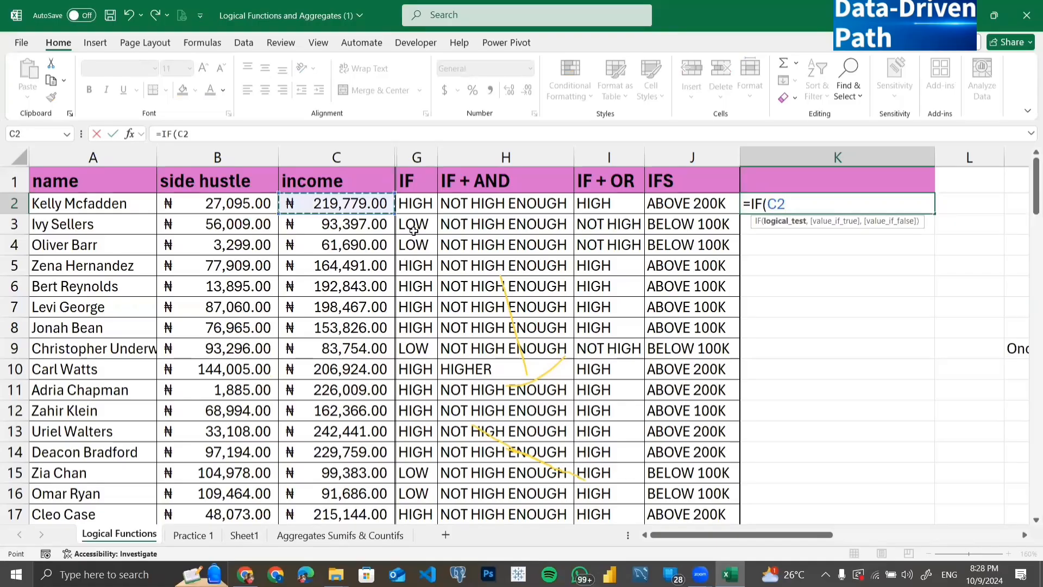
pyautogui.write('>200')
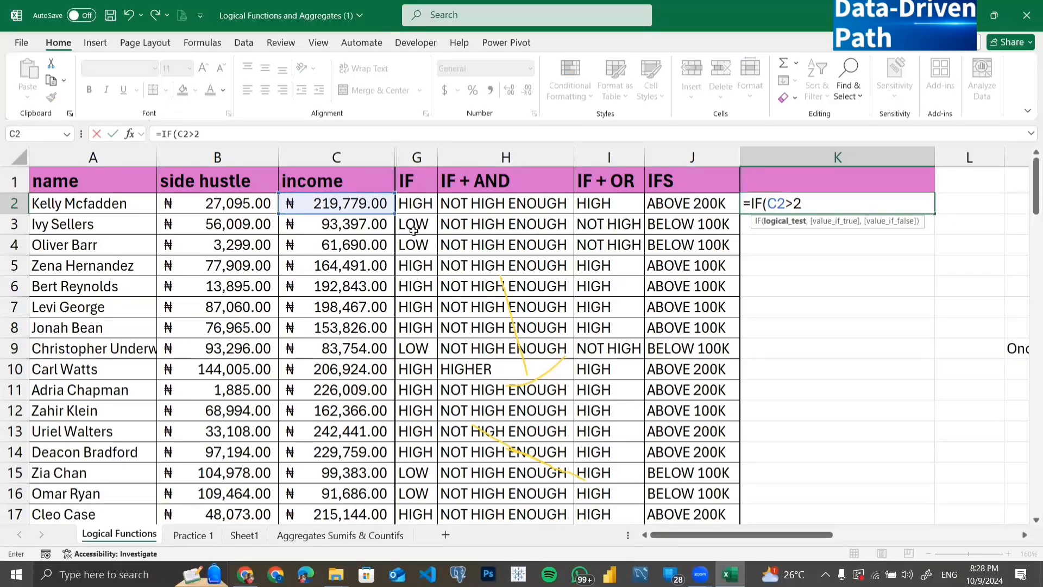
pyautogui.write('000')
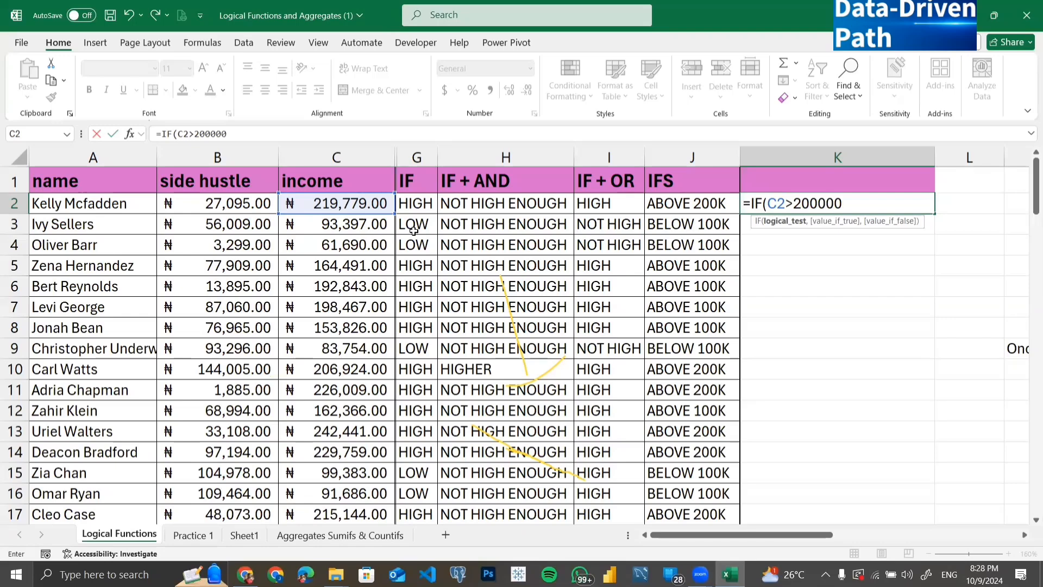
pyautogui.write(',')
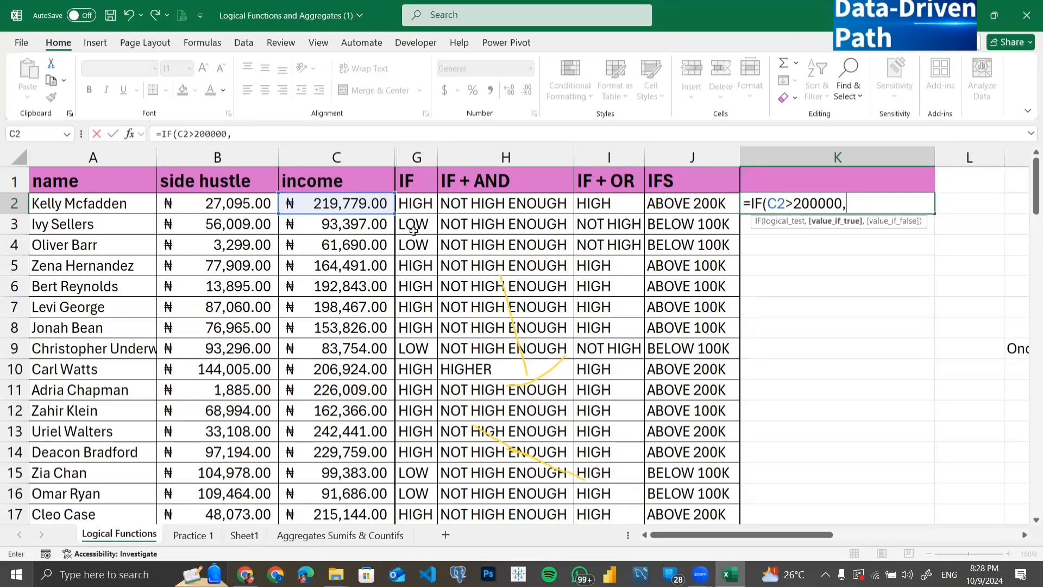
pyautogui.write('"ABOVE 200K')
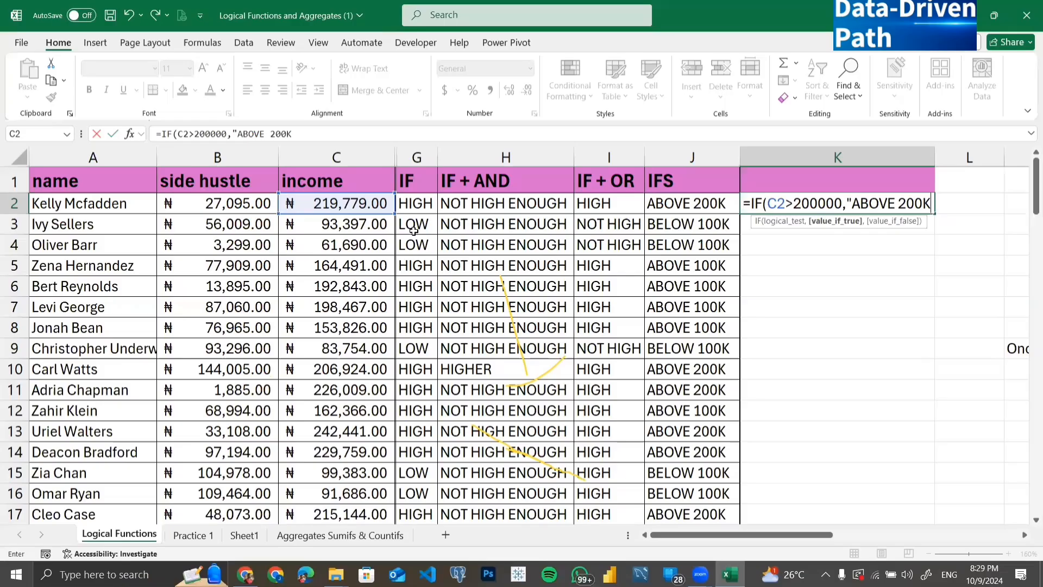
pyautogui.write(',')
pyautogui.write('IF')
pyautogui.press('BackSpace')
pyautogui.press('BackSpace')
pyautogui.press('BackSpace')
pyautogui.write('"')
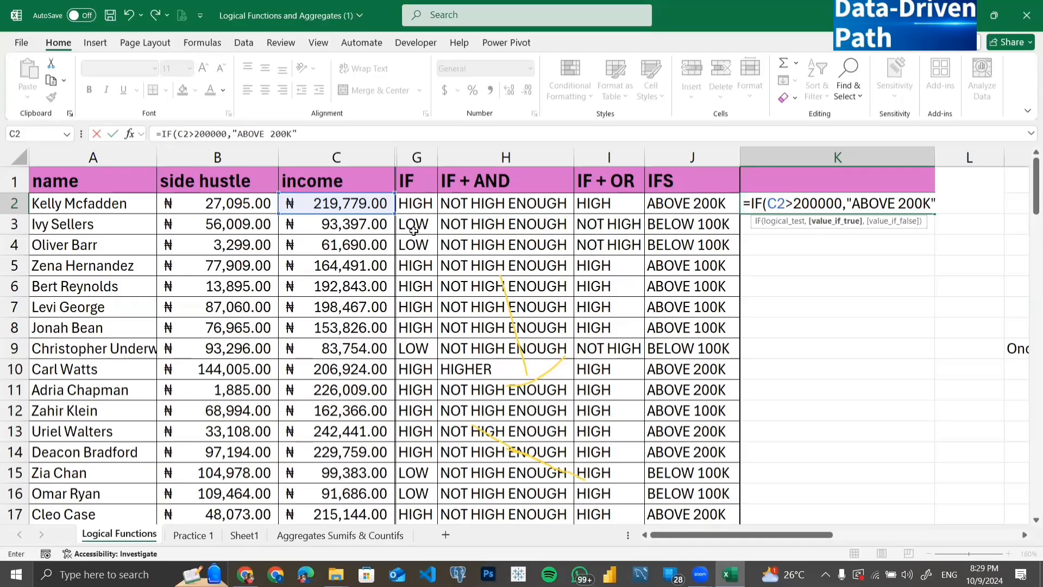
# Nest a second IF as the false value in K2, testing C2>100000 and returning "ABOVE 100K".
pyautogui.write(', IF')
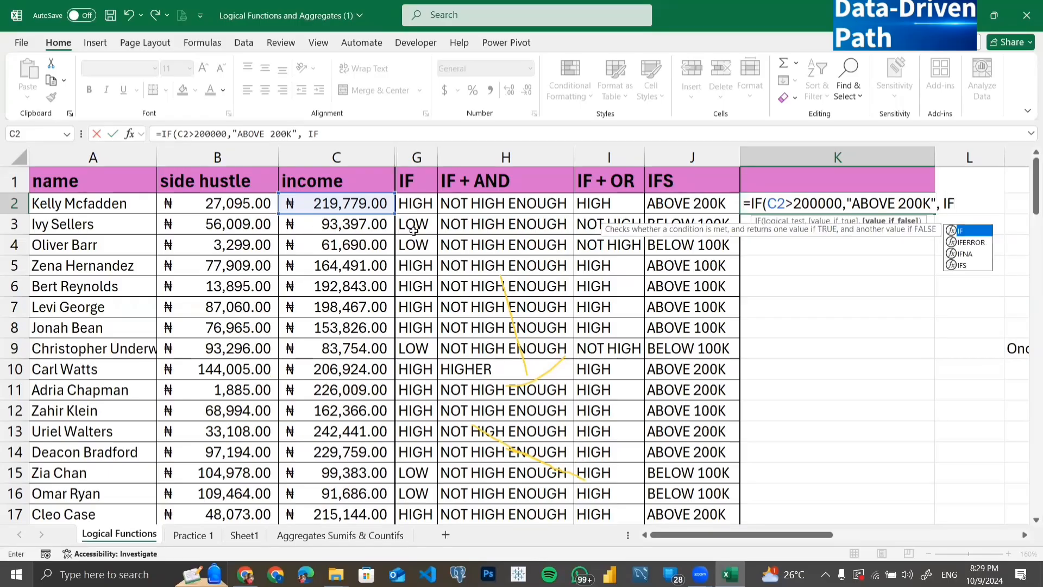
pyautogui.write('(')
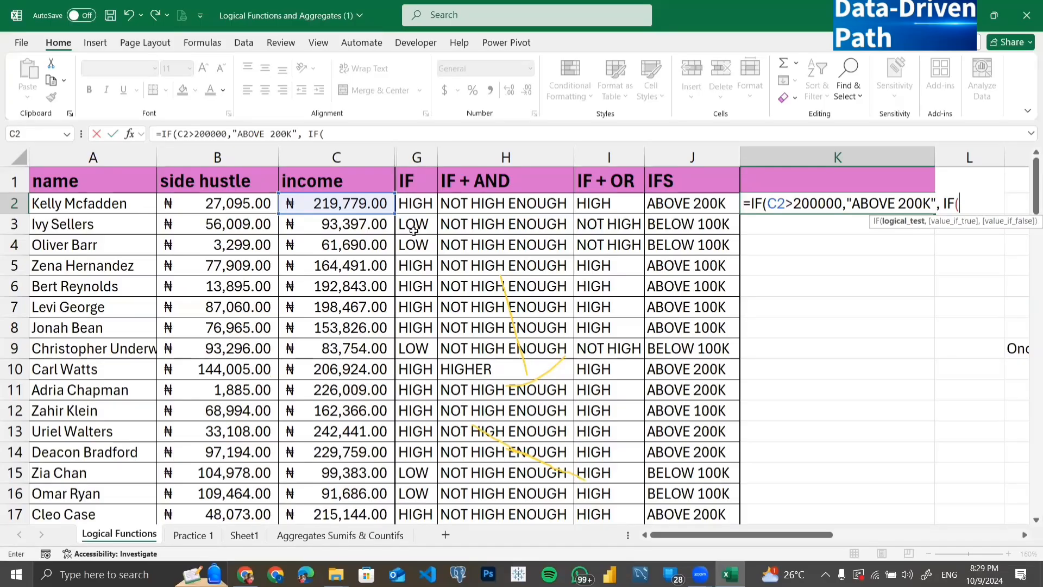
pyautogui.click(310, 206)
pyautogui.write('>')
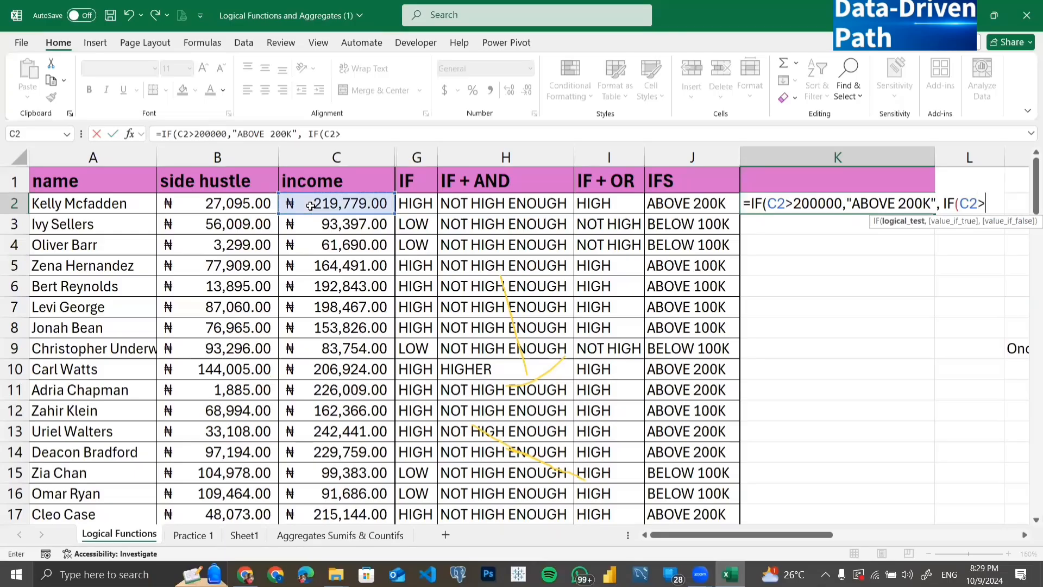
pyautogui.write('100000,')
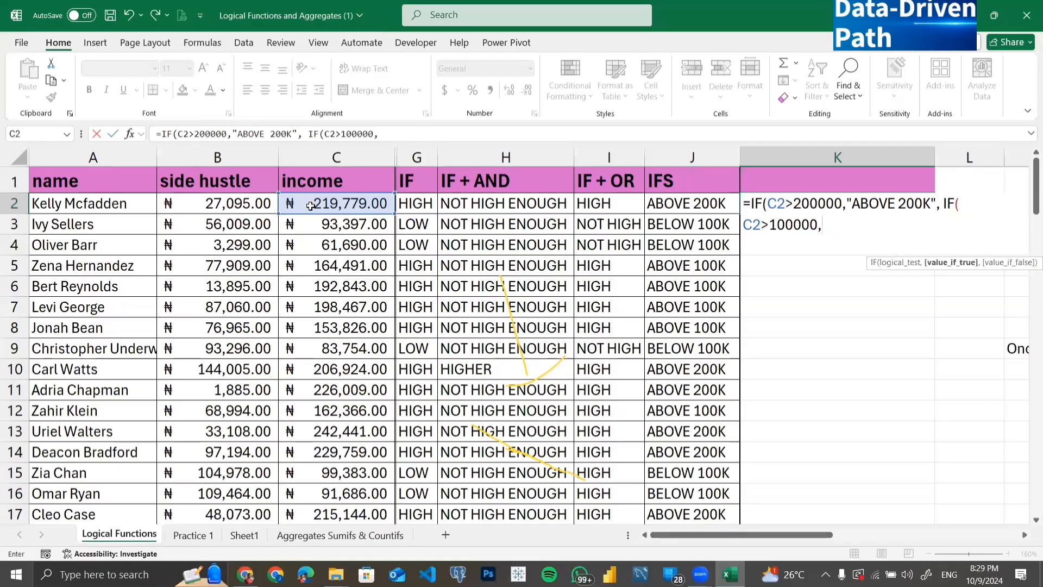
pyautogui.write(' "ABOVE 100')
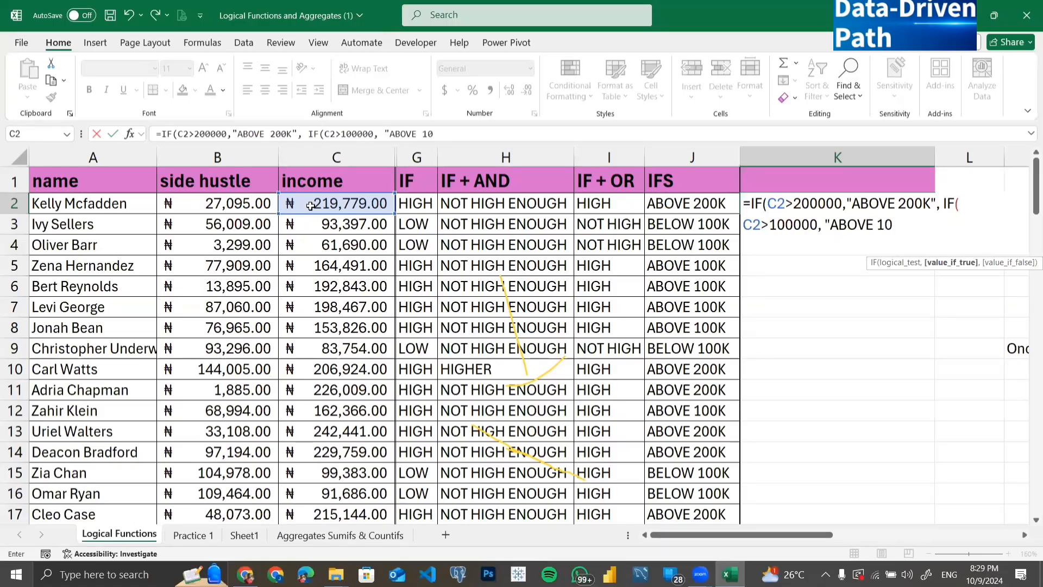
pyautogui.write('K')
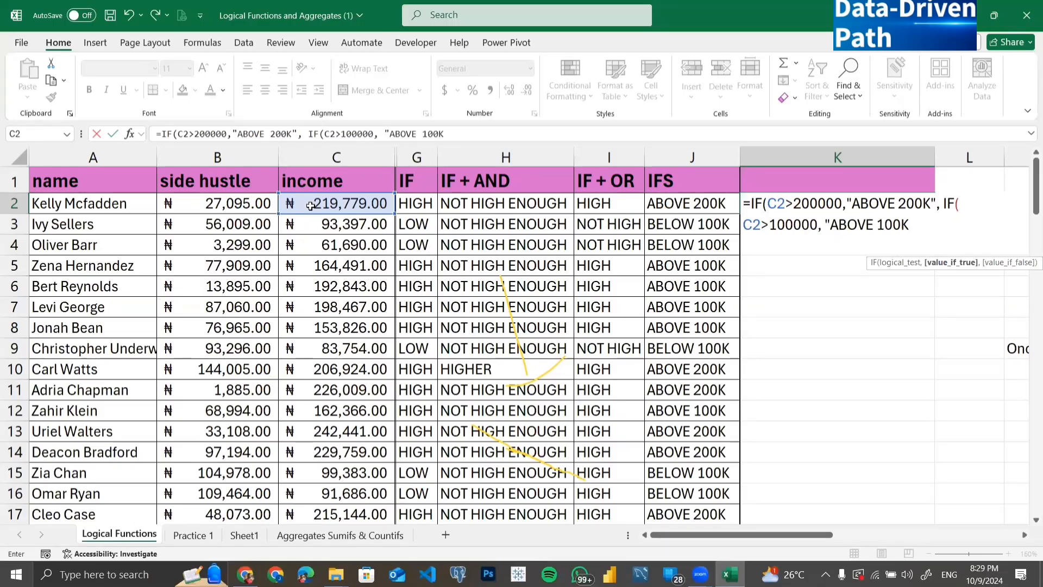
pyautogui.write('",')
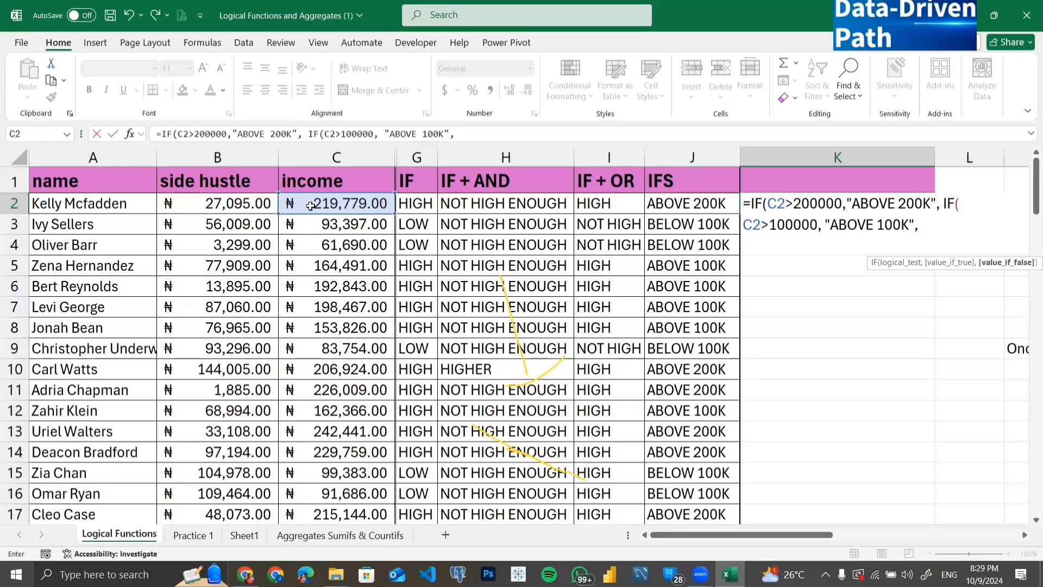
# Set "BELOW 100K" as the nested IF's value when false.
pyautogui.write('"BELOW')
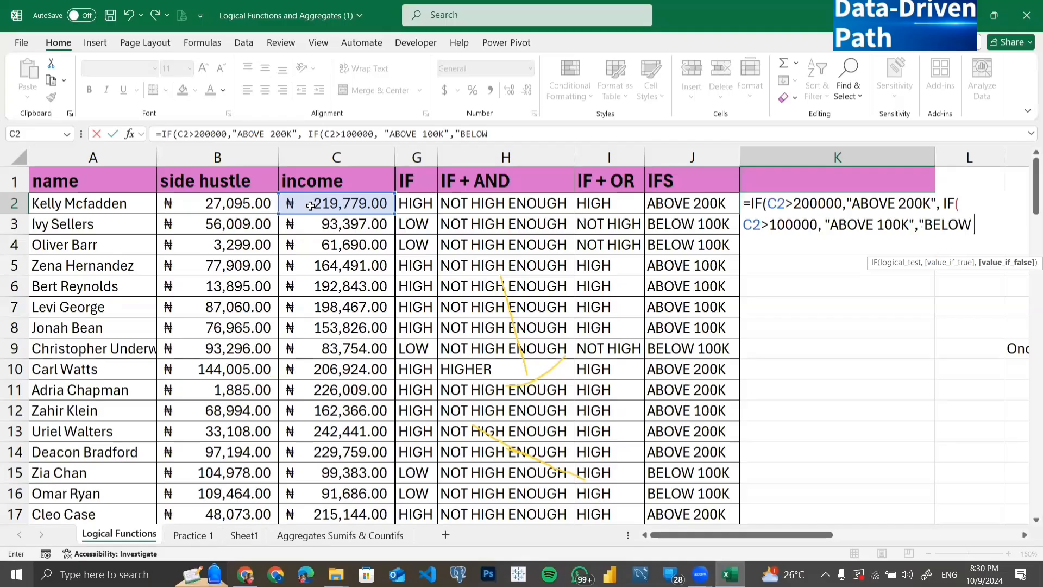
pyautogui.write(' 200')
pyautogui.press('BackSpace')
pyautogui.press('BackSpace')
pyautogui.press('BackSpace')
pyautogui.write('100')
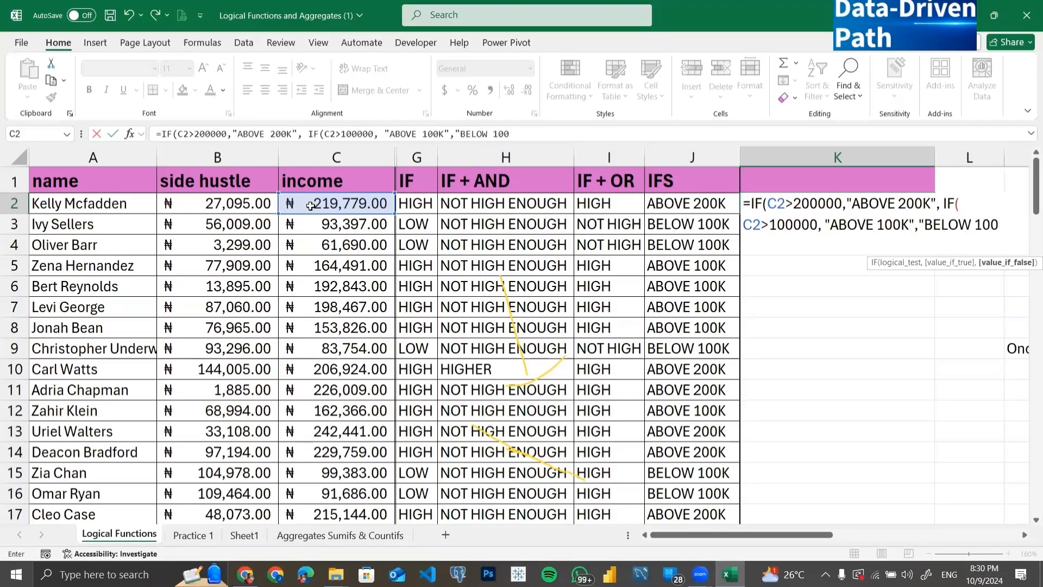
pyautogui.write('K"')
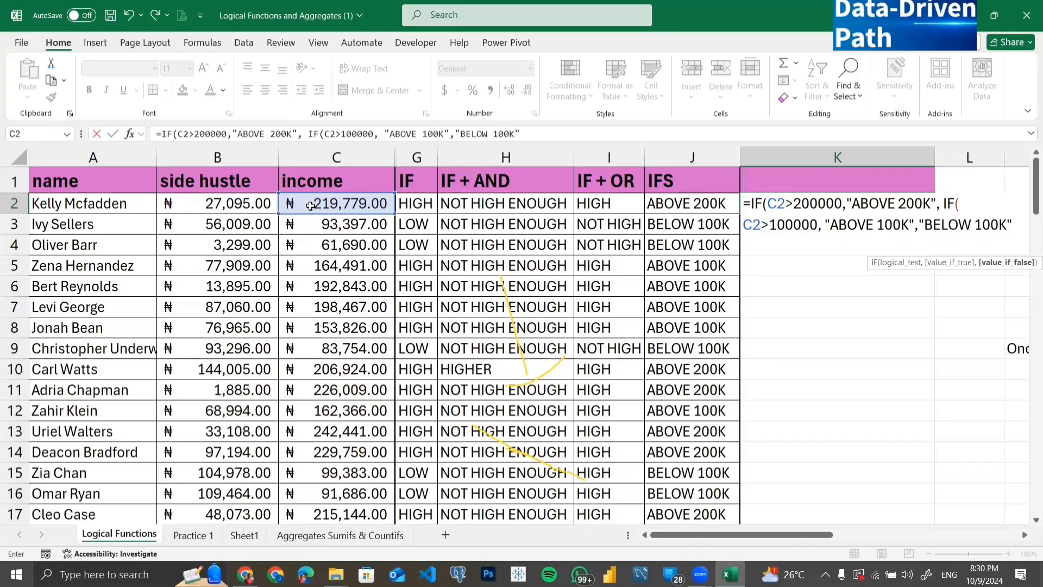
# Close both IF functions, enter the nested formula in K2 and fill it down column K.
pyautogui.write(')')
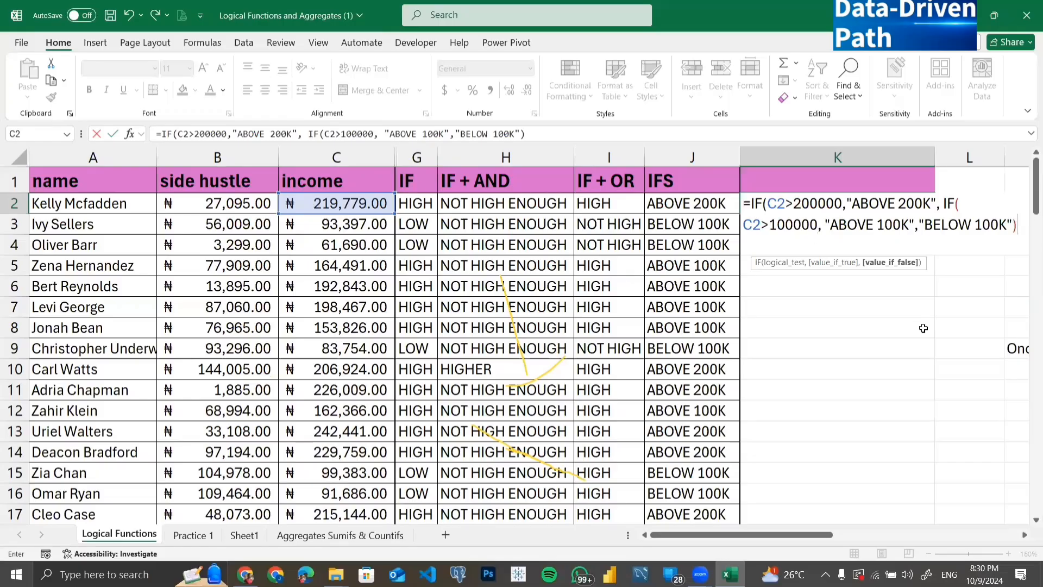
pyautogui.write(')')
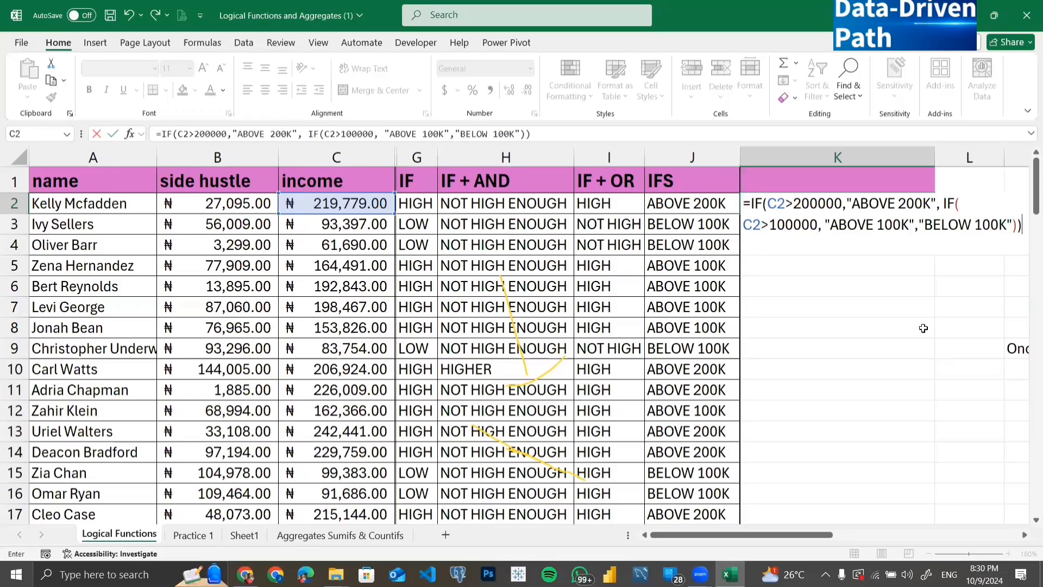
pyautogui.press('Return')
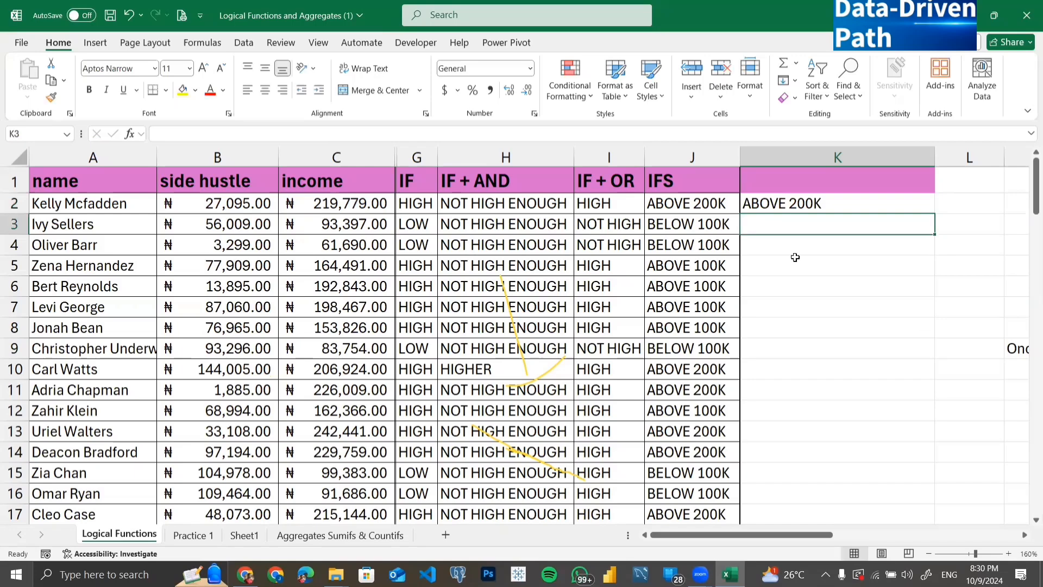
pyautogui.click(848, 212)
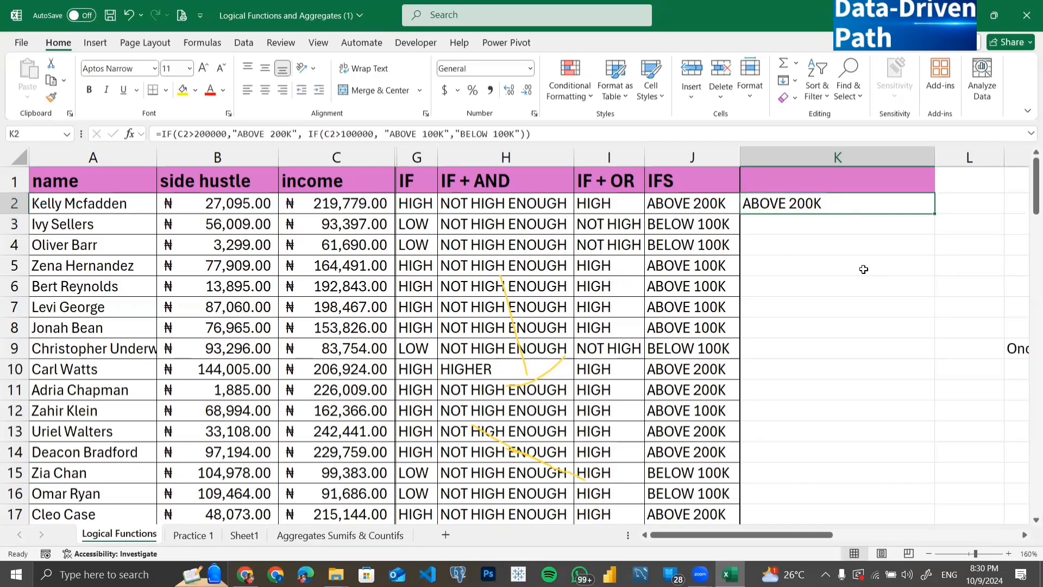
pyautogui.doubleClick(934, 214)
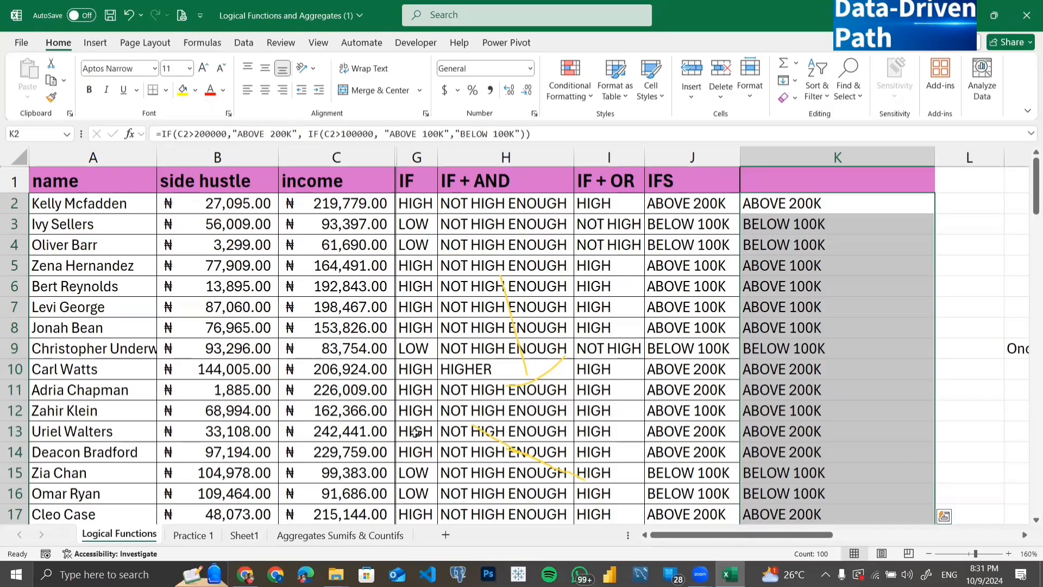
# Open the Practice 1 sheet and select C4, the first empty cell under Commission This Month.
pyautogui.click(200, 537)
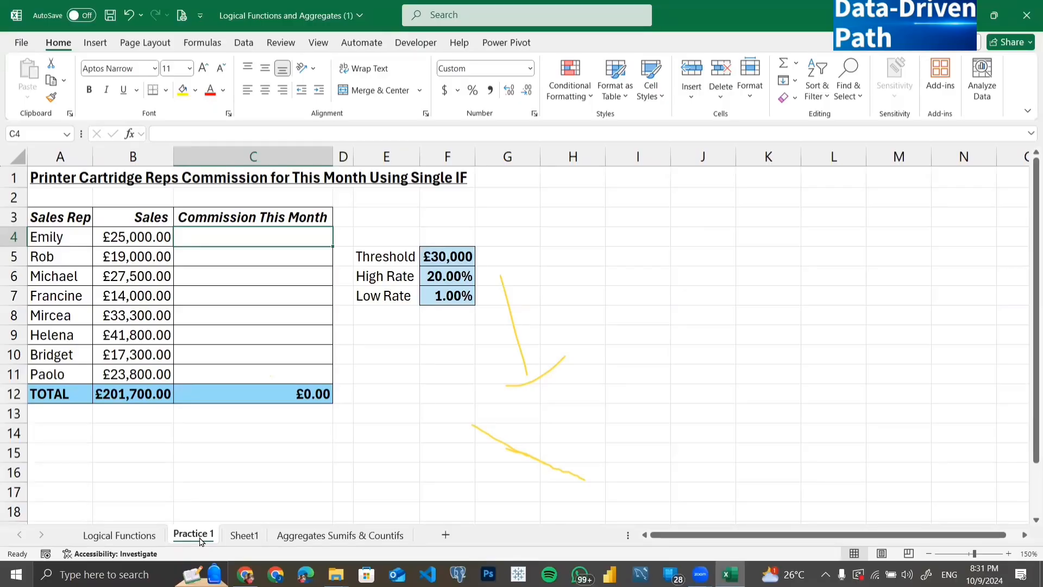
pyautogui.click(886, 215)
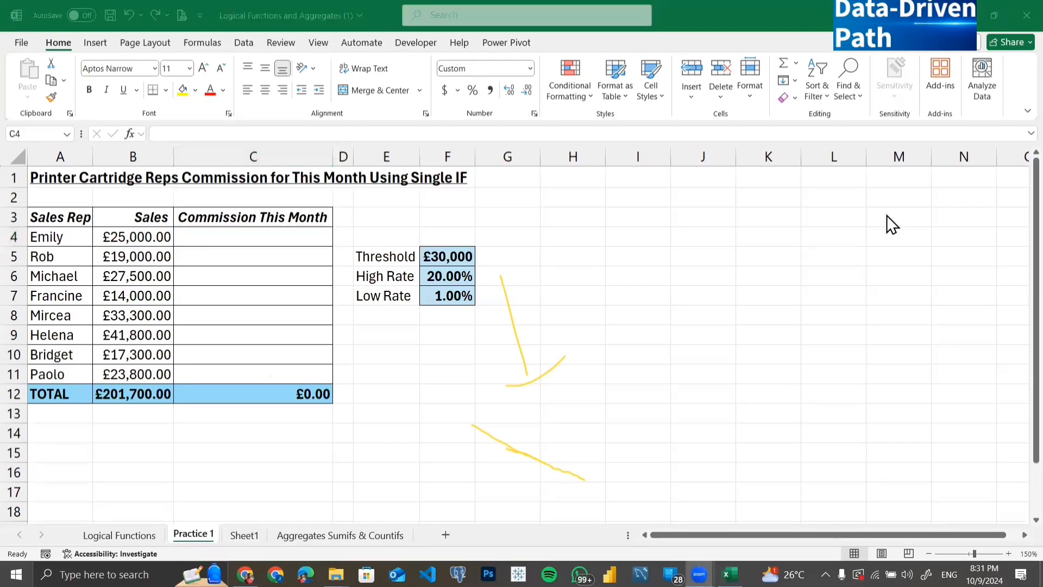
pyautogui.click(255, 250)
pyautogui.click(255, 251)
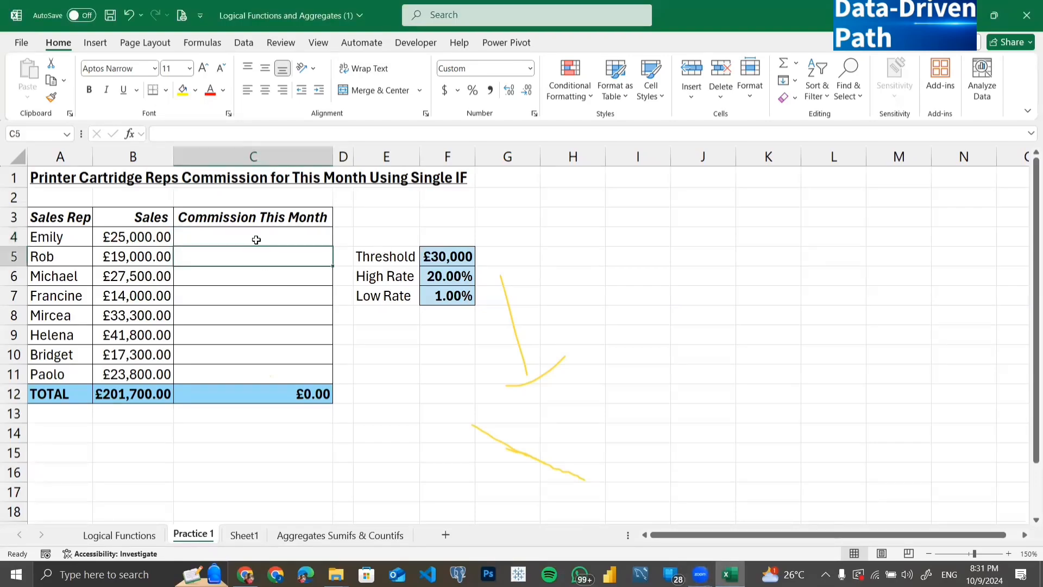
pyautogui.click(256, 235)
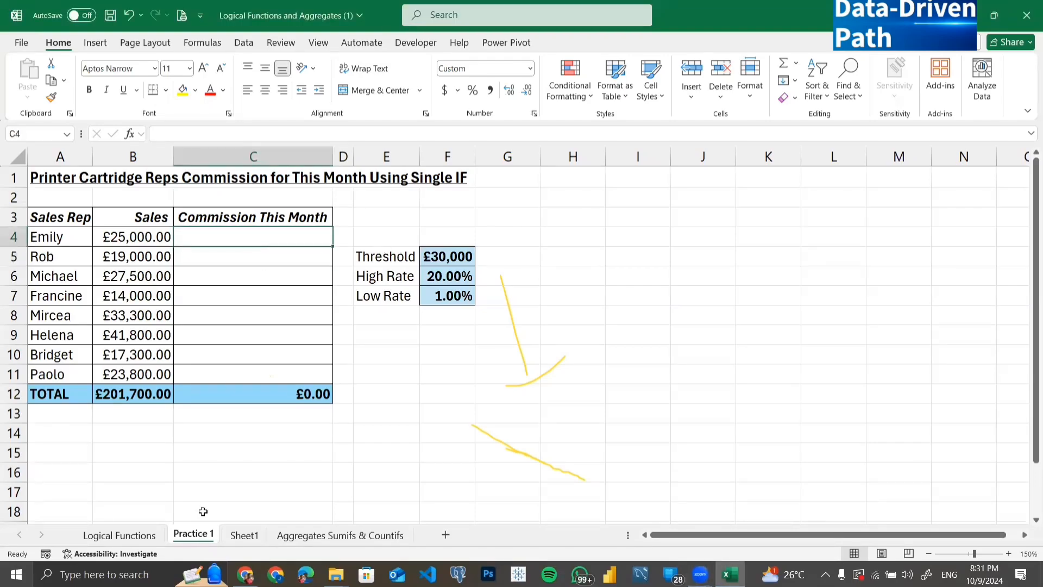
# Examine the nested IF inside K2's formula on the Logical Functions sheet, and return to the Practice 1 sheet.
pyautogui.click(125, 536)
pyautogui.doubleClick(850, 206)
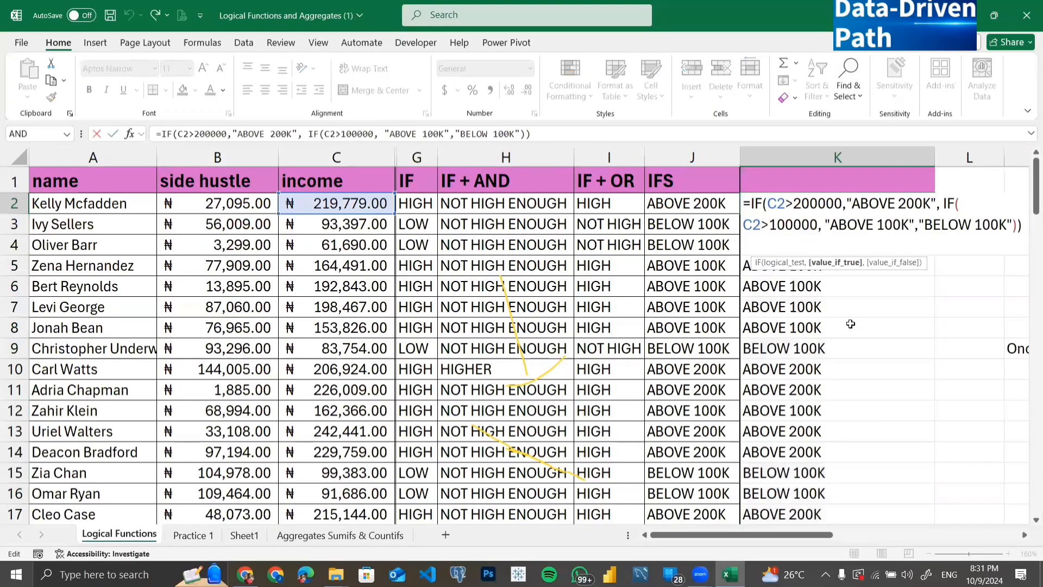
pyautogui.hscroll(3, 851, 324)
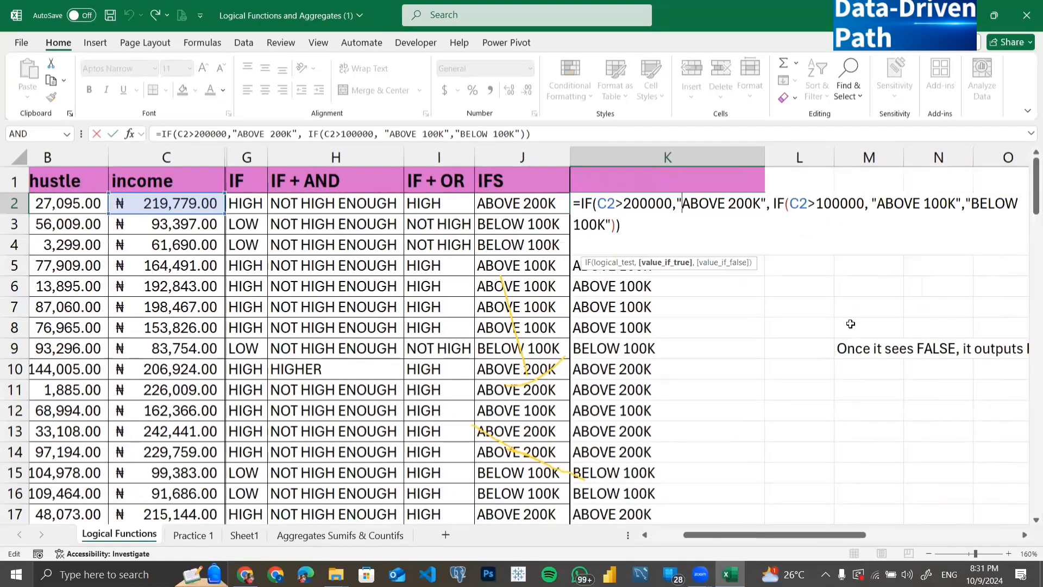
pyautogui.hscroll(2, 851, 324)
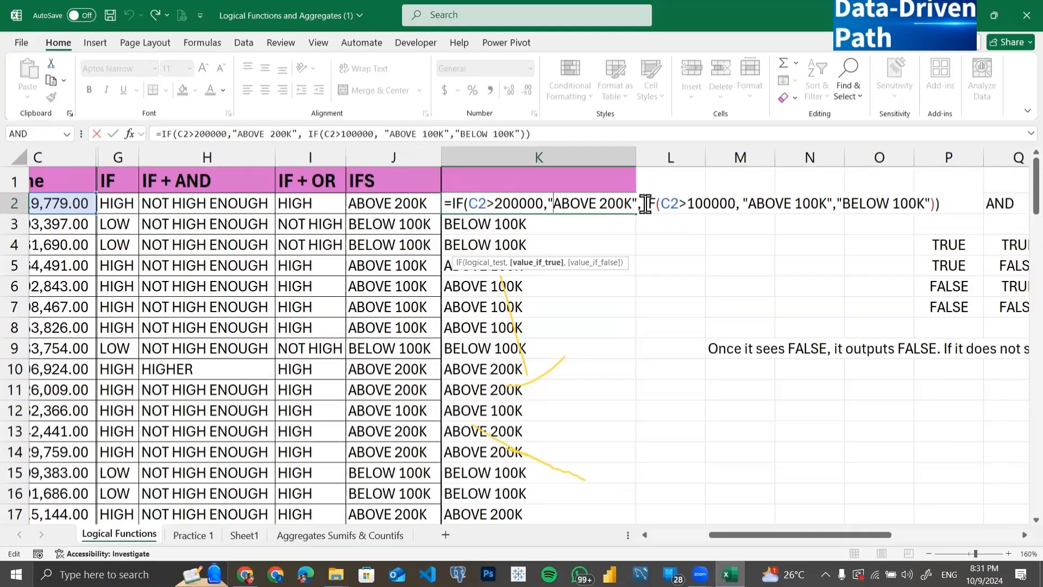
pyautogui.moveTo(645, 204); pyautogui.dragTo(935, 203)
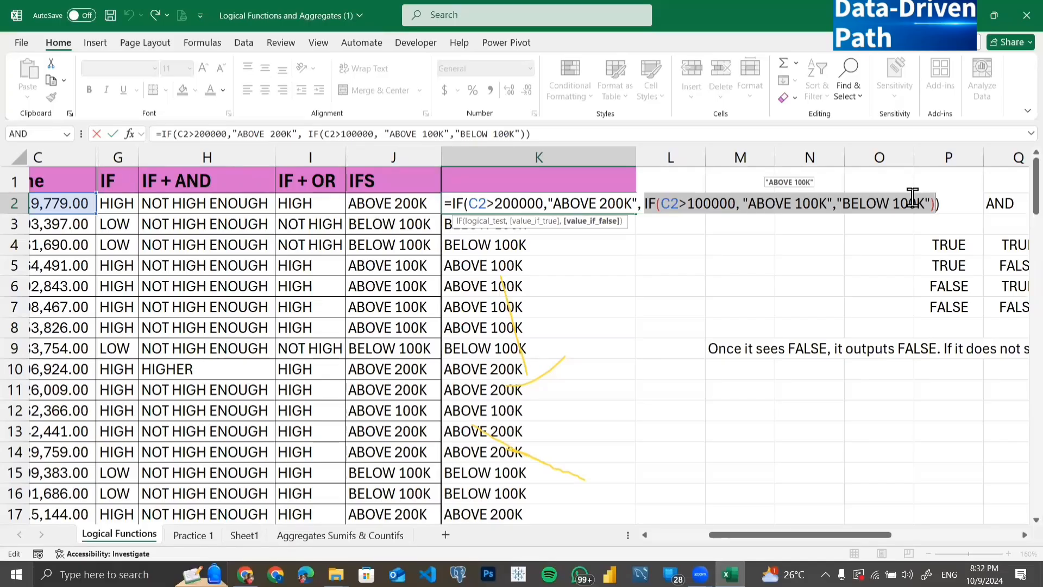
pyautogui.press('Return')
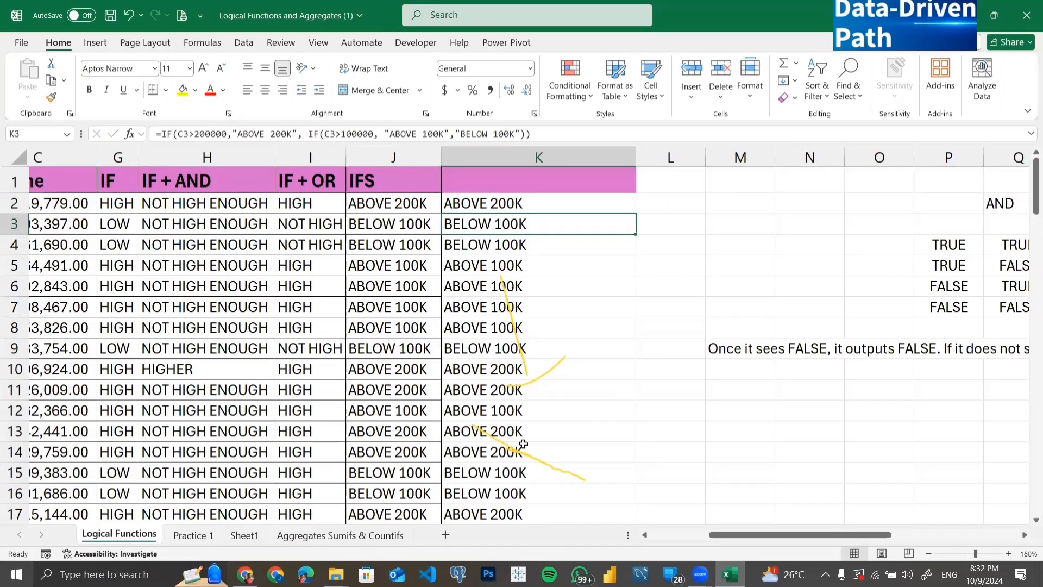
pyautogui.click(194, 535)
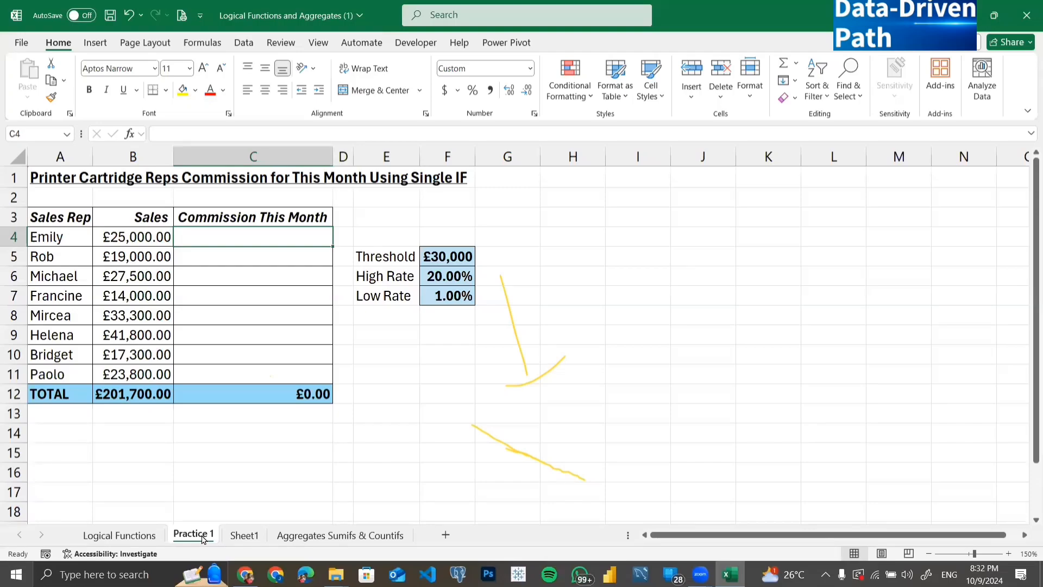
# Look at the parking charges on Sheet1, return to Practice 1, and examine its commission range C4:C11, threshold and high and low rates.
pyautogui.click(244, 543)
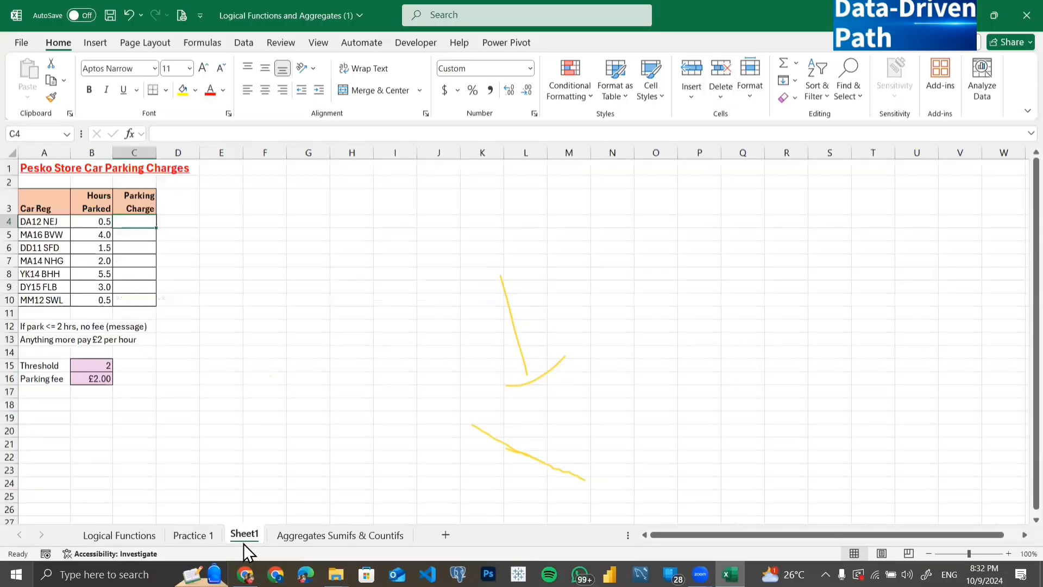
pyautogui.click(191, 533)
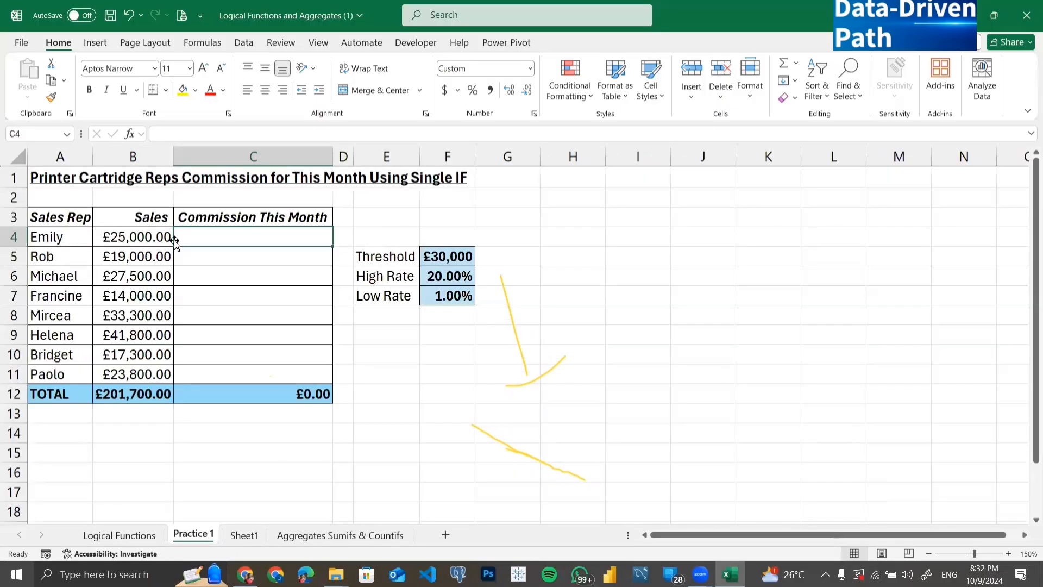
pyautogui.moveTo(229, 236); pyautogui.dragTo(219, 367)
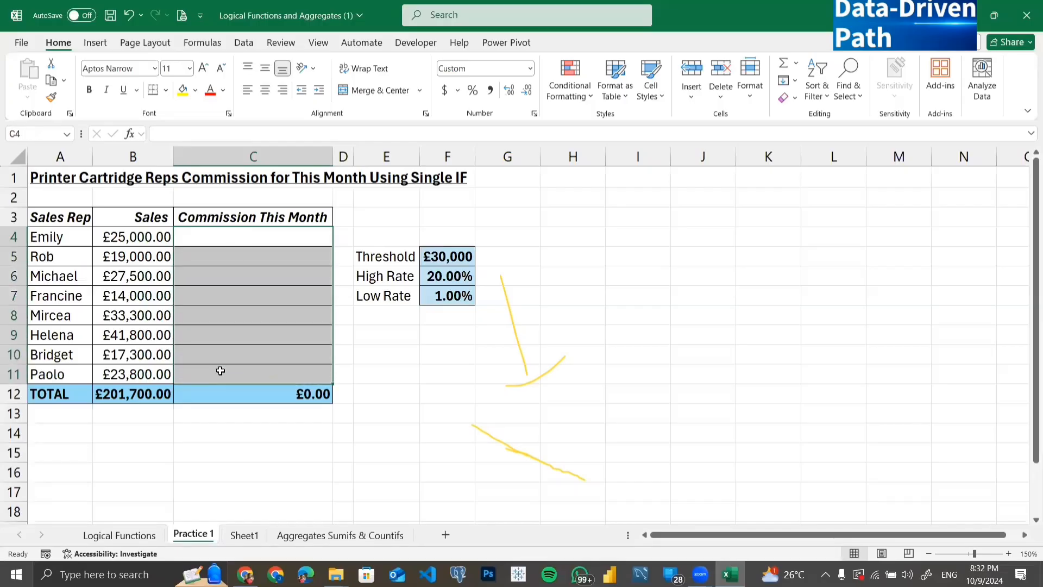
pyautogui.click(447, 258)
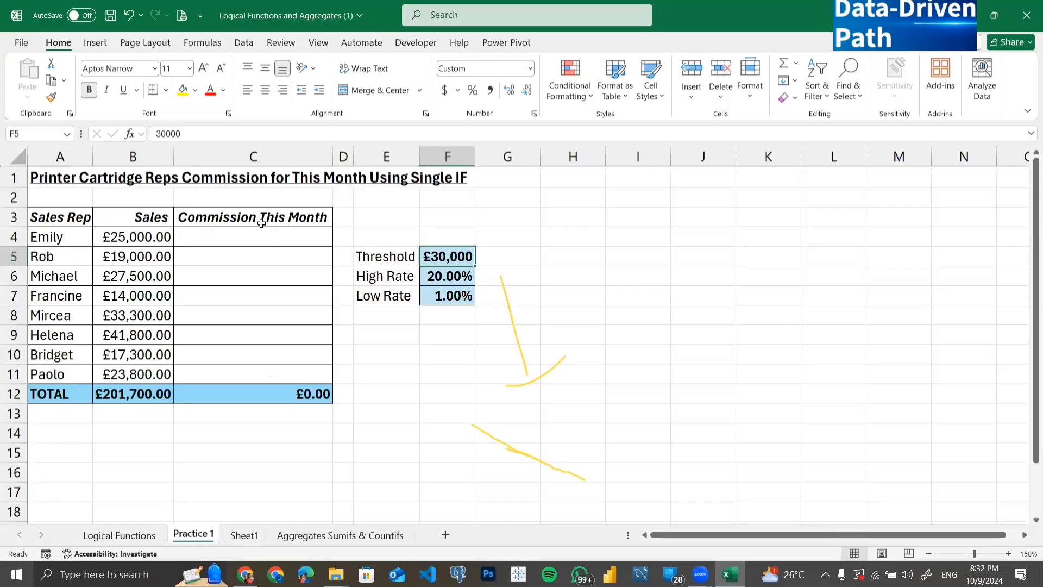
pyautogui.click(439, 274)
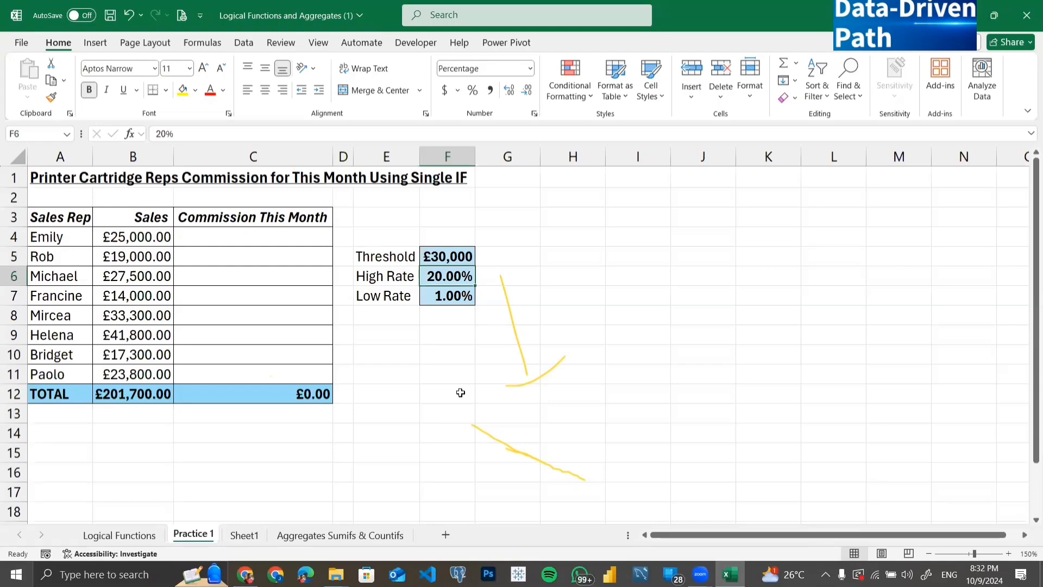
pyautogui.click(449, 297)
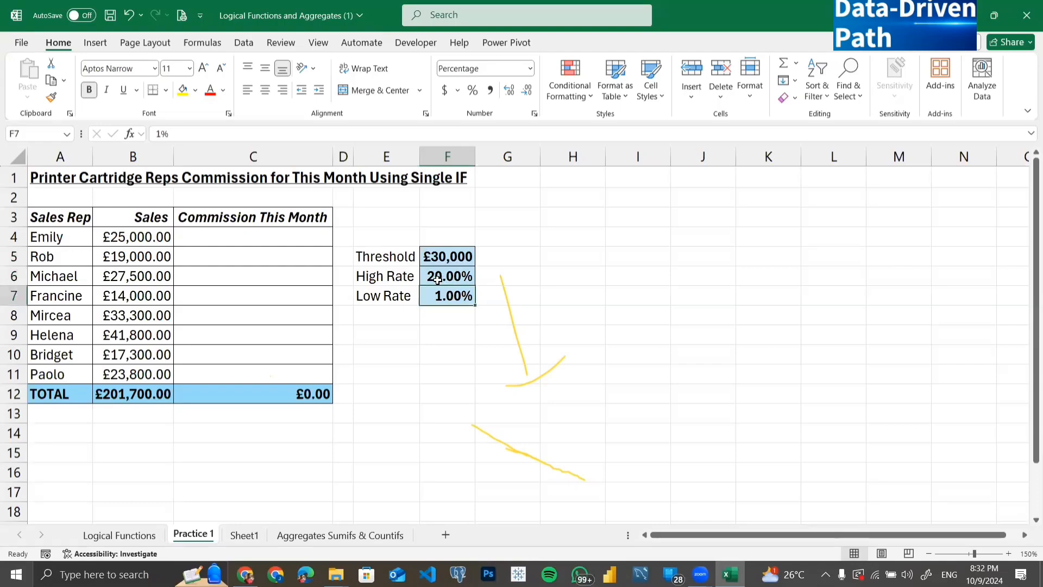
pyautogui.press('Up')
pyautogui.press('Up')
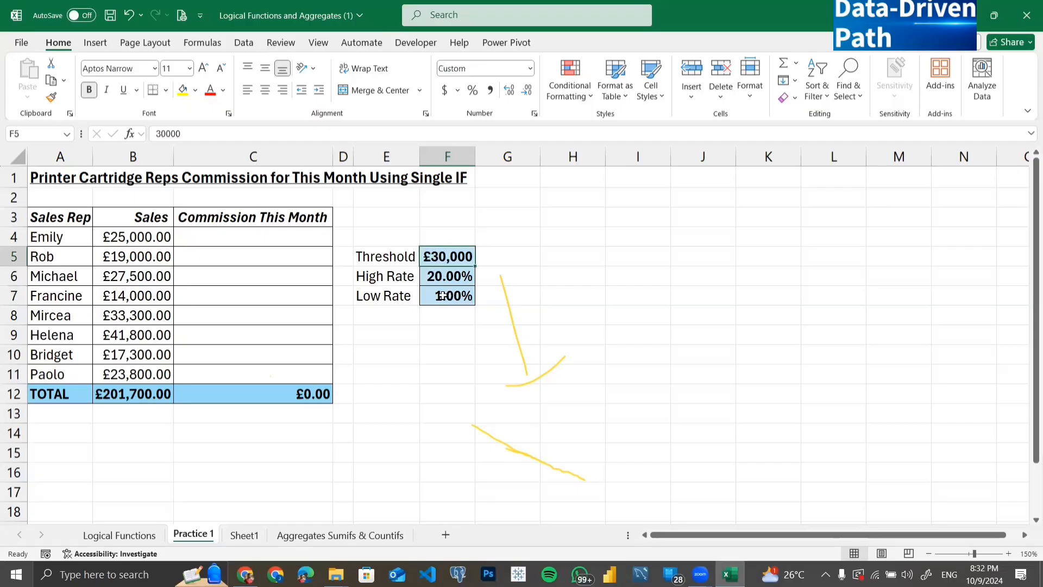
pyautogui.click(443, 295)
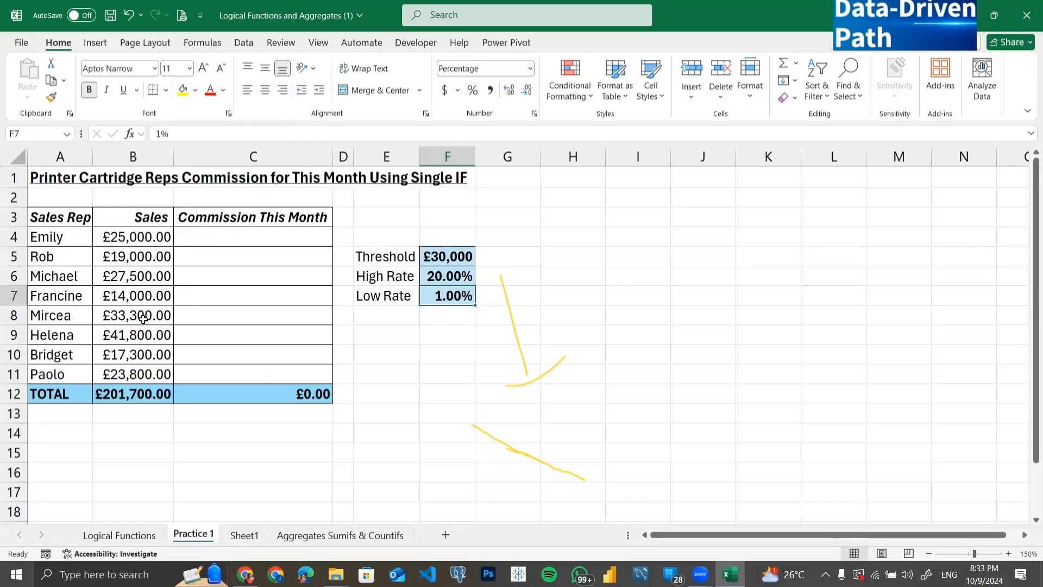
# Start an IF formula in C4 that tests whether the sales in B4 are at least the threshold, using B4>=$F$5.
pyautogui.click(258, 232)
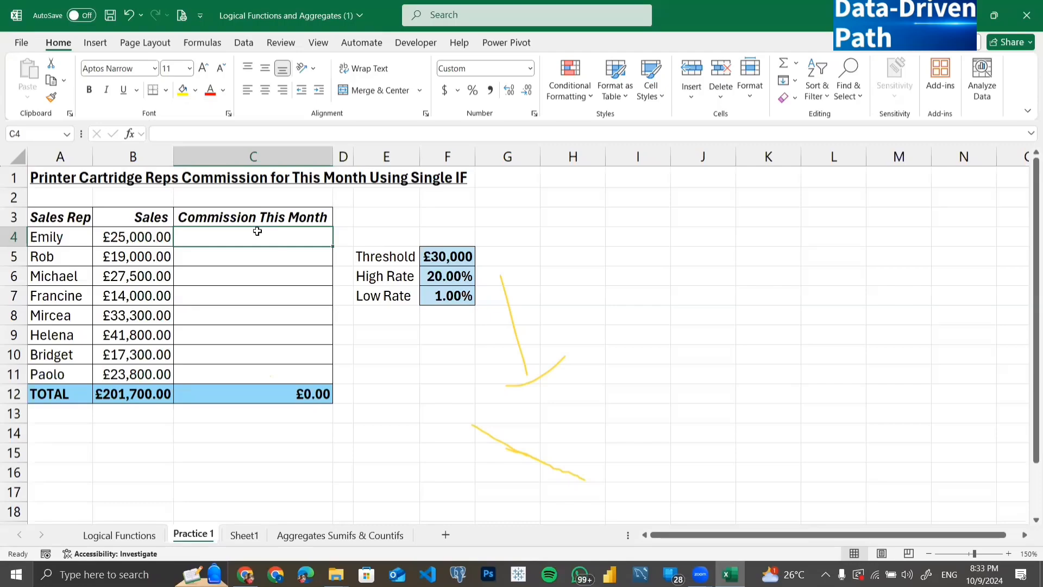
pyautogui.write('=IF')
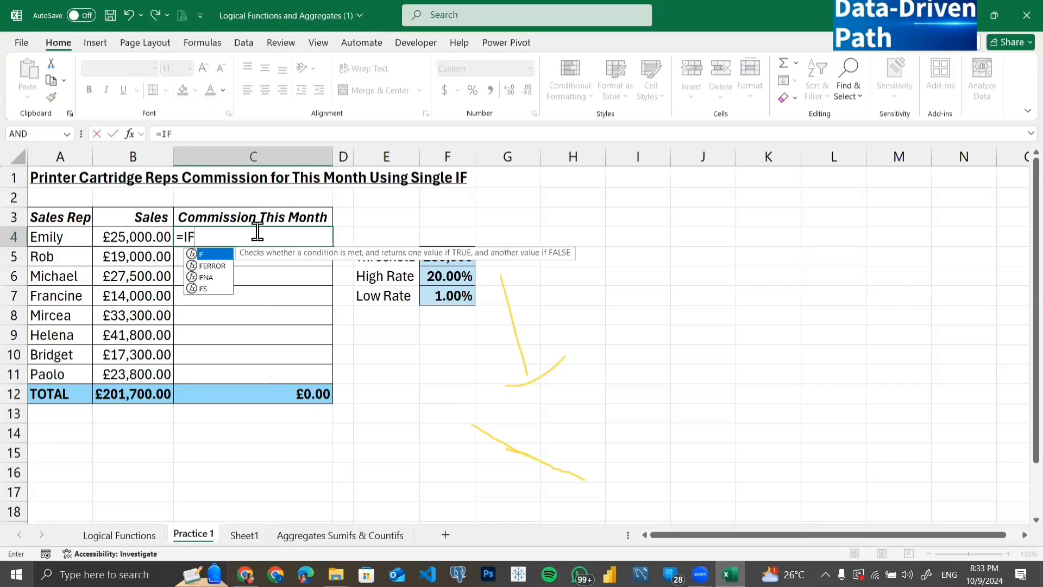
pyautogui.write('(')
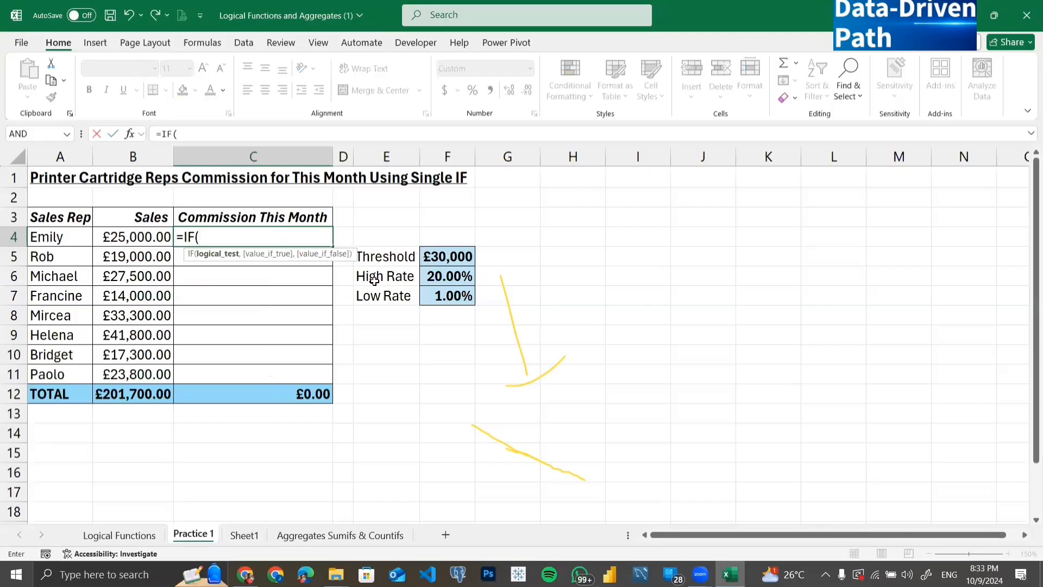
pyautogui.click(134, 237)
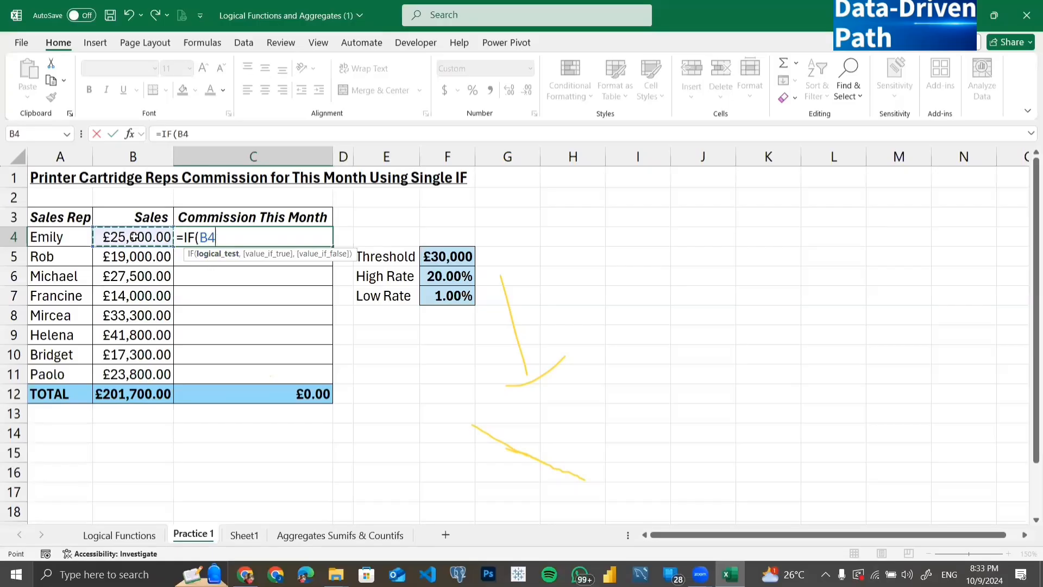
pyautogui.write('>')
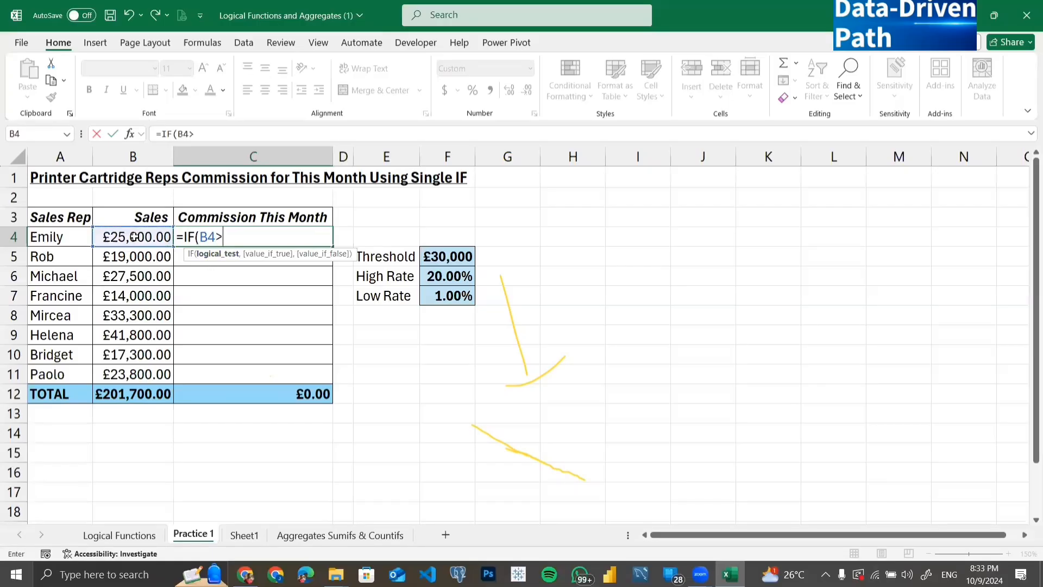
pyautogui.write('=')
pyautogui.click(446, 258)
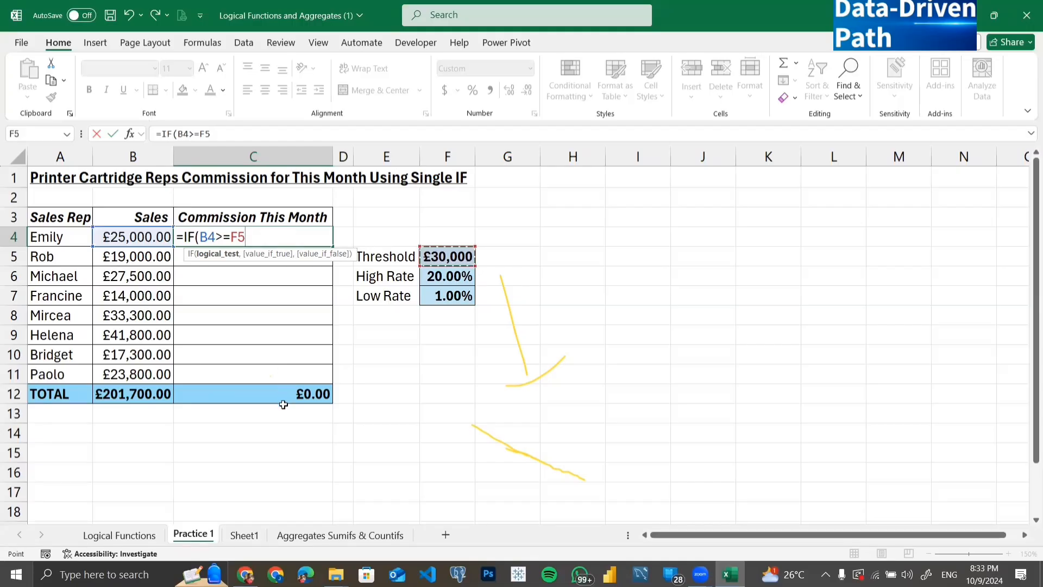
pyautogui.press('F4')
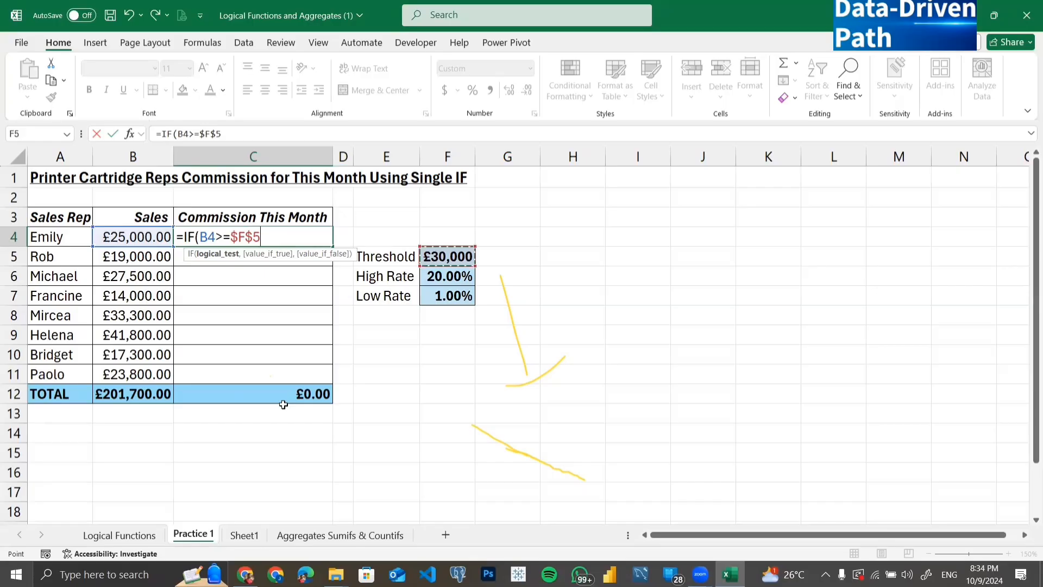
pyautogui.write(',')
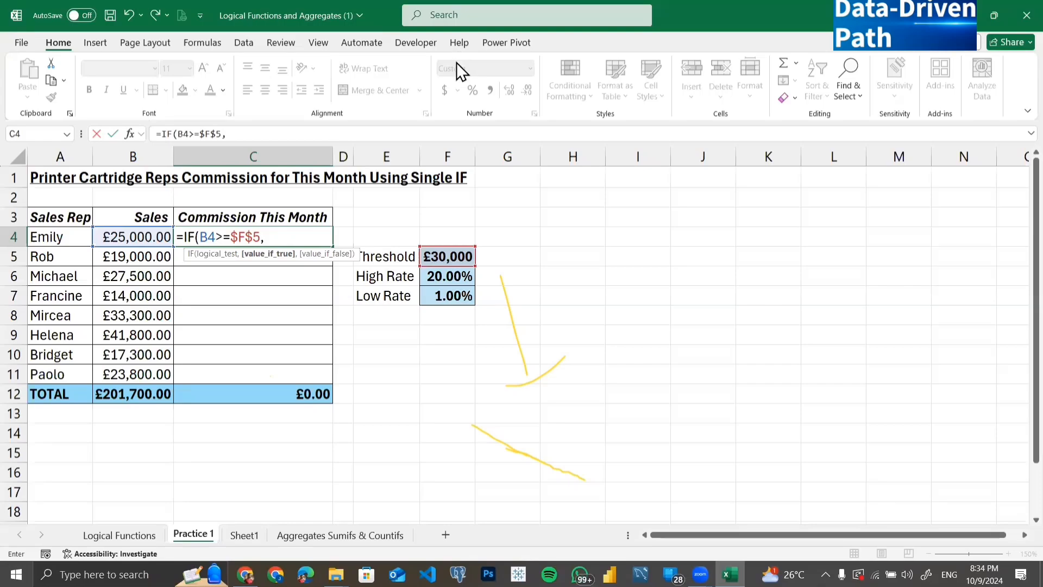
# Set the IF's value when true to the sales times the locked high rate, B4*$F$6.
pyautogui.click(838, 201)
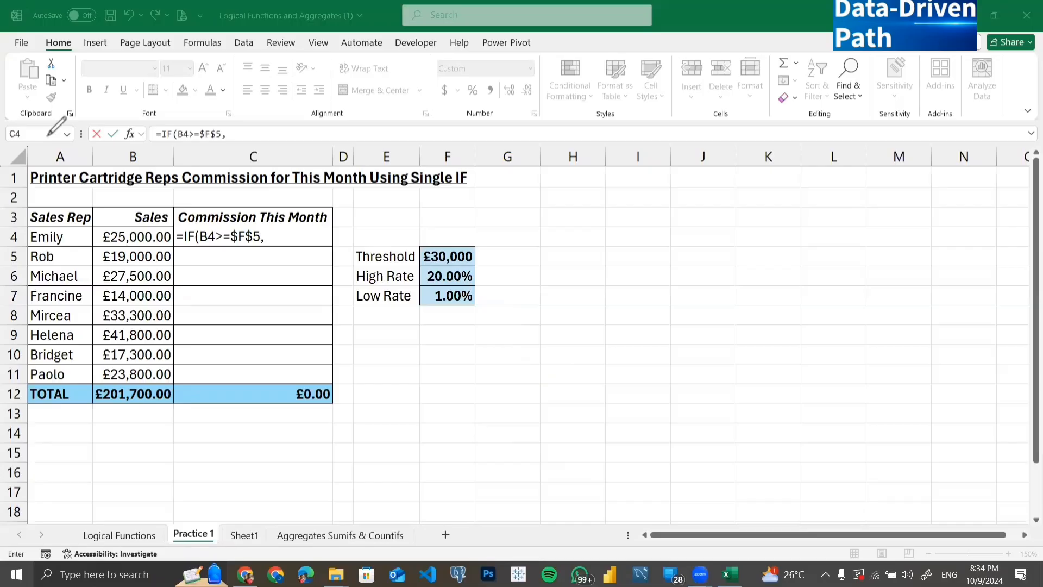
pyautogui.click(267, 238)
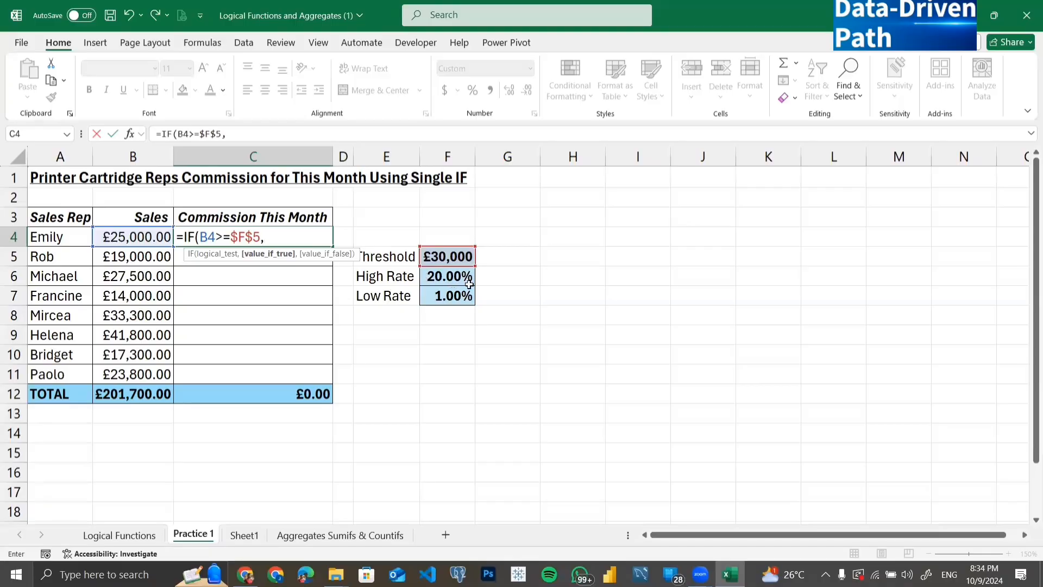
pyautogui.click(150, 237)
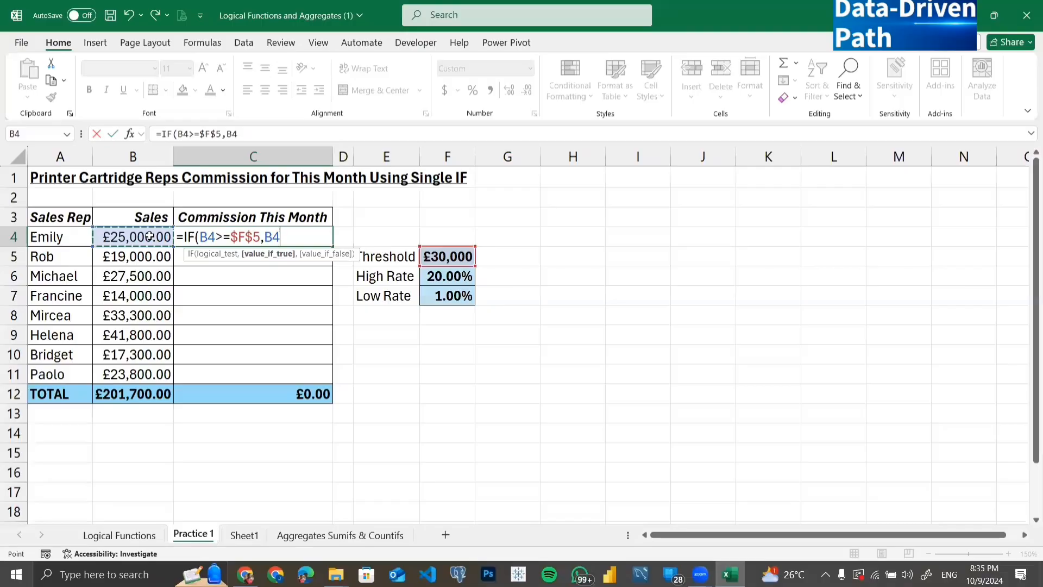
pyautogui.write('*')
pyautogui.click(443, 277)
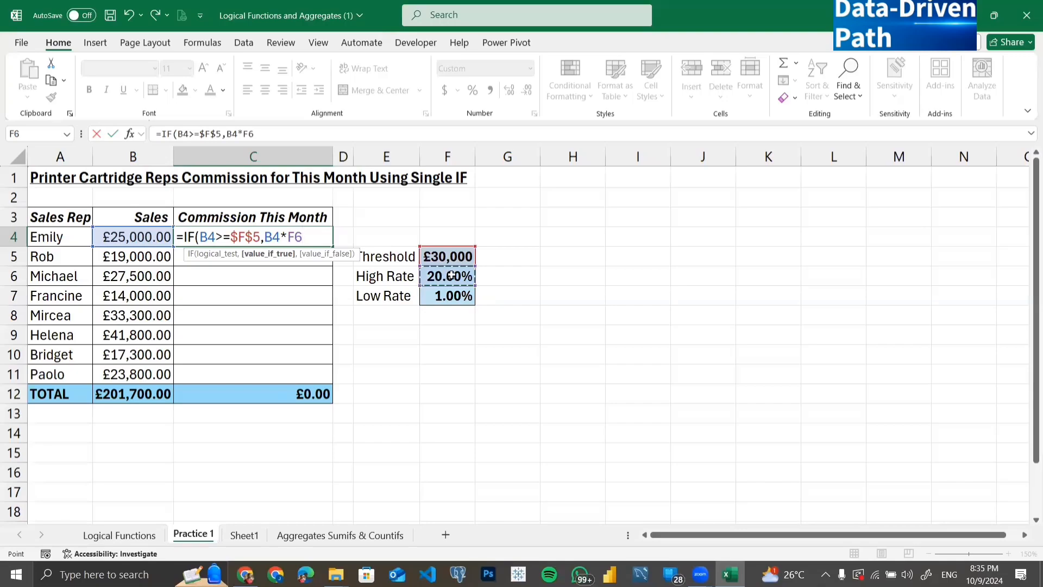
pyautogui.press('F4')
pyautogui.write(',')
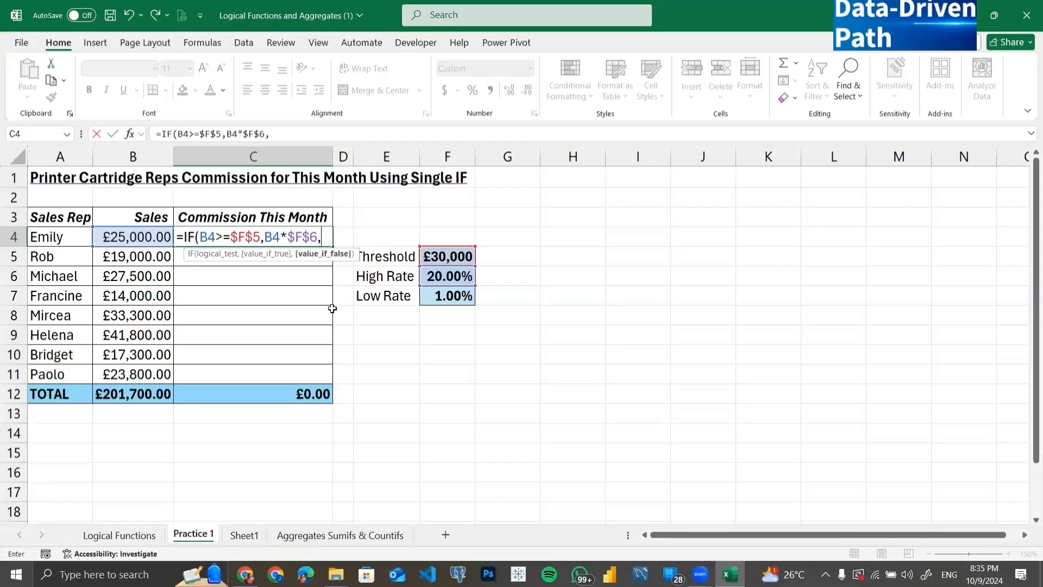
# Set the value when false to the sales times the locked low rate, B4*$F$7, and enter the completed formula in C4.
pyautogui.click(141, 236)
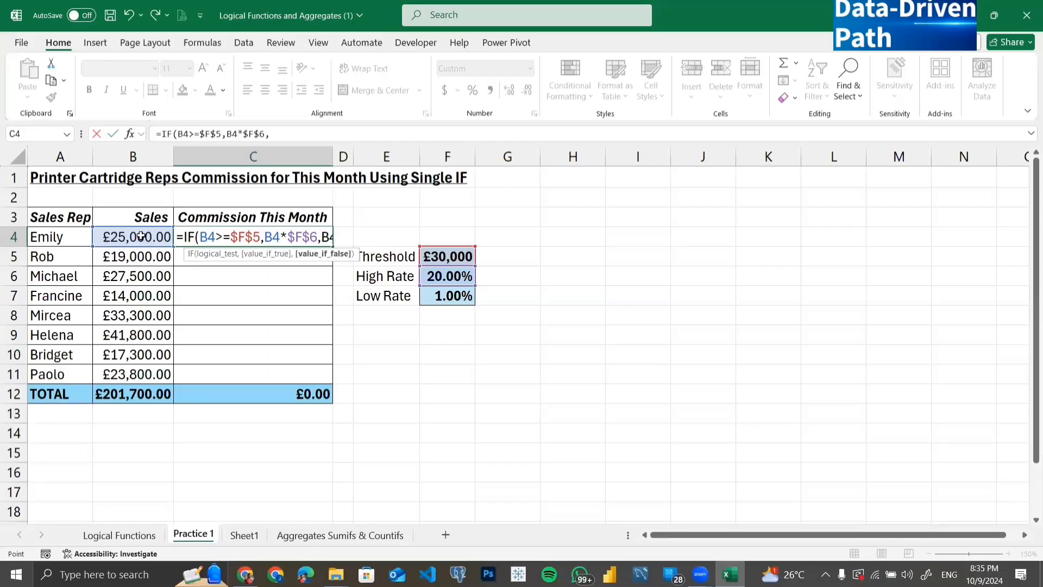
pyautogui.write('*')
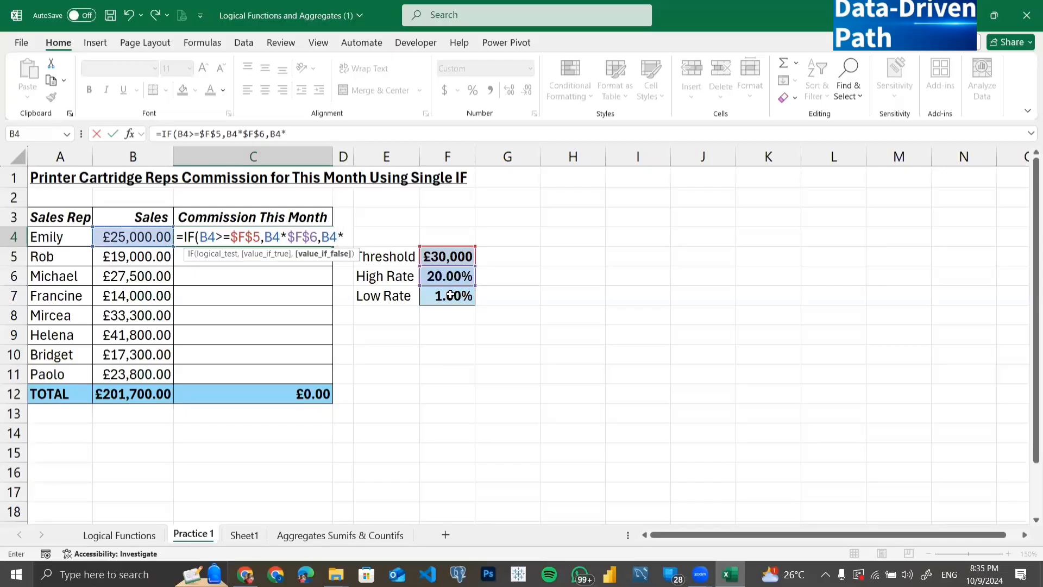
pyautogui.click(450, 295)
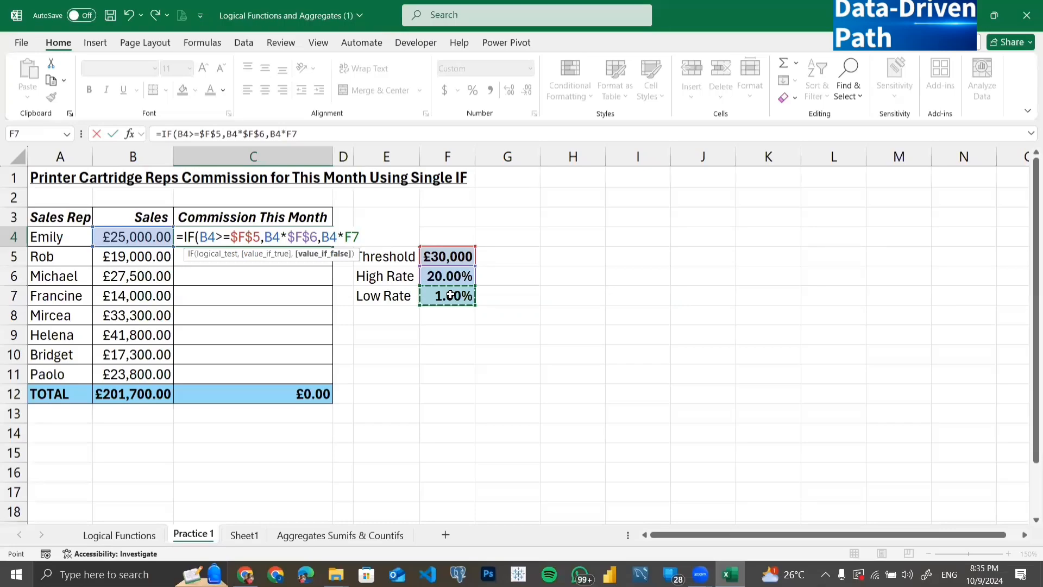
pyautogui.press('F4')
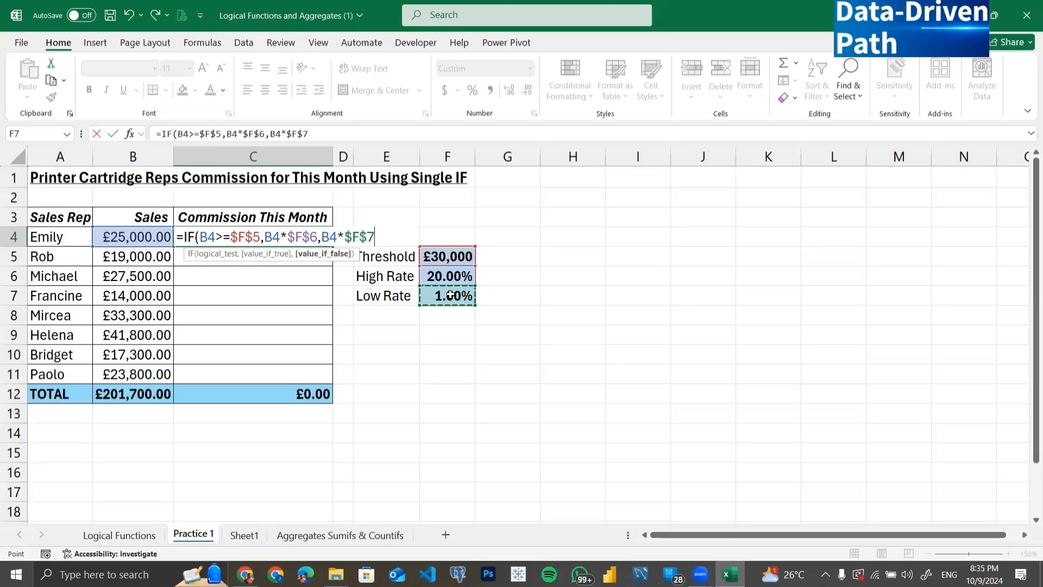
pyautogui.write(')')
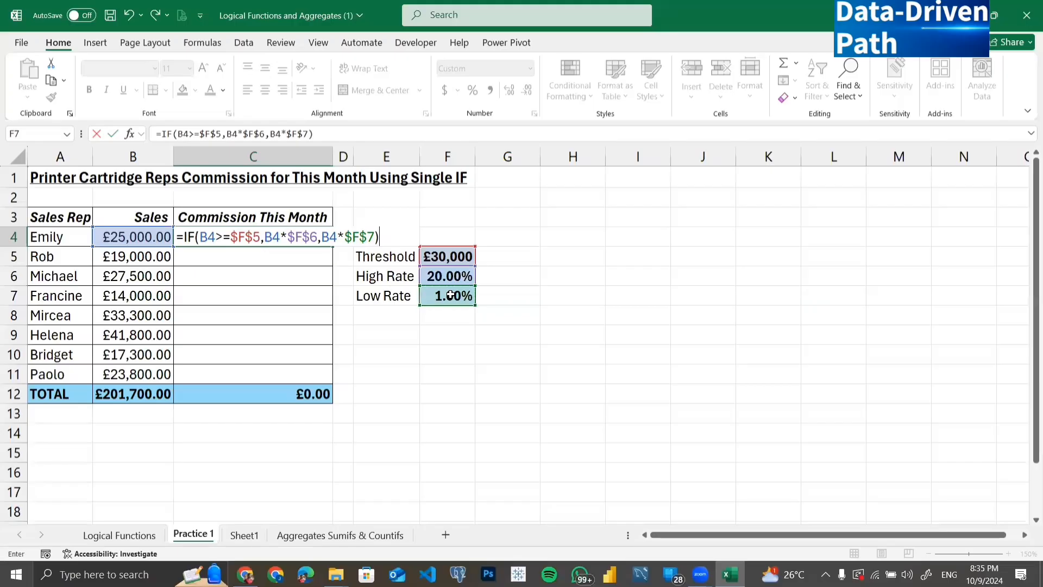
pyautogui.press('Return')
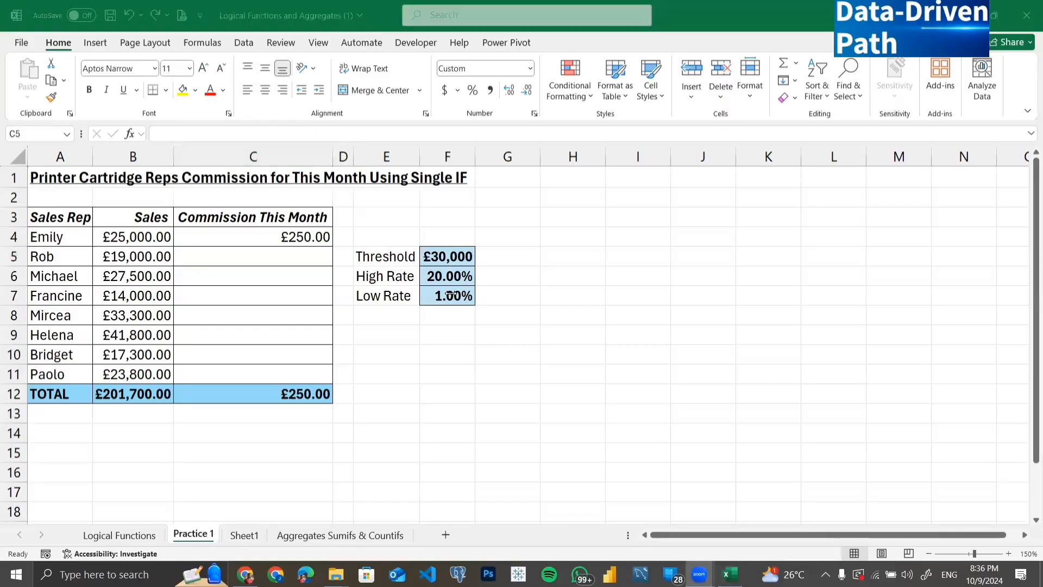
# Fill the commission formula from C4 down to C11 for all the sales reps.
pyautogui.click(132, 229)
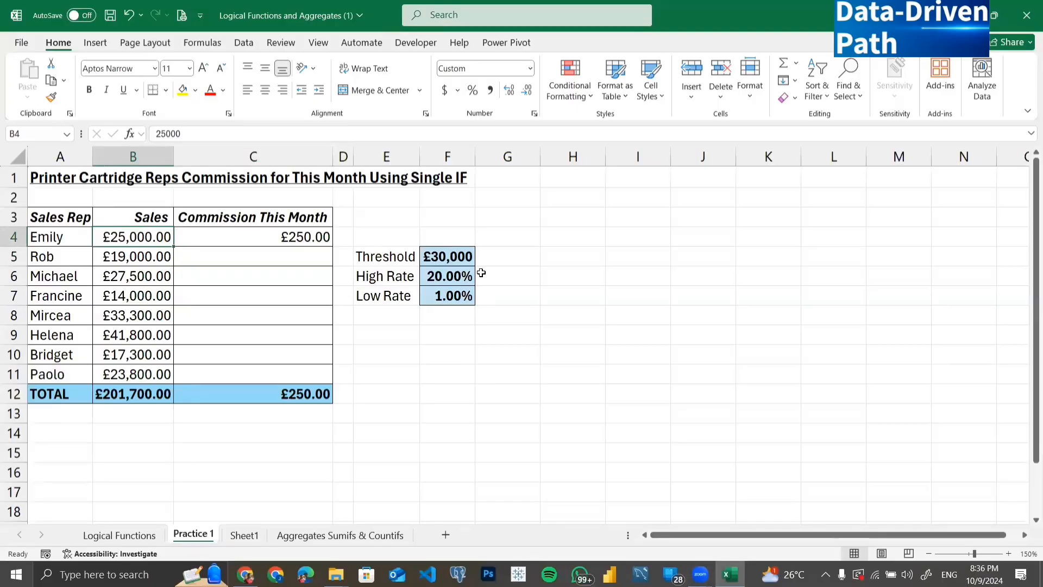
pyautogui.click(696, 149)
pyautogui.click(297, 229)
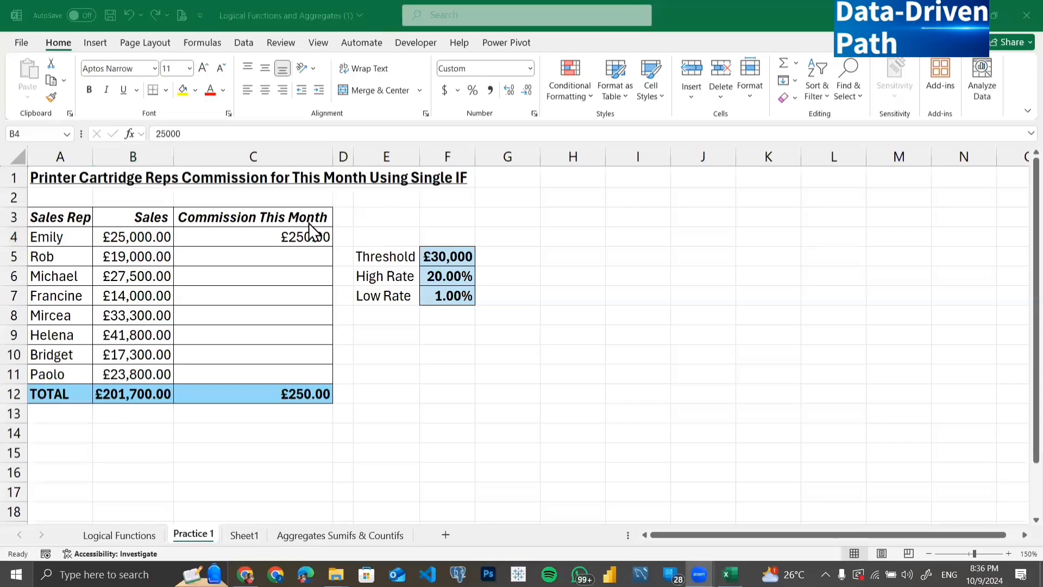
pyautogui.click(293, 231)
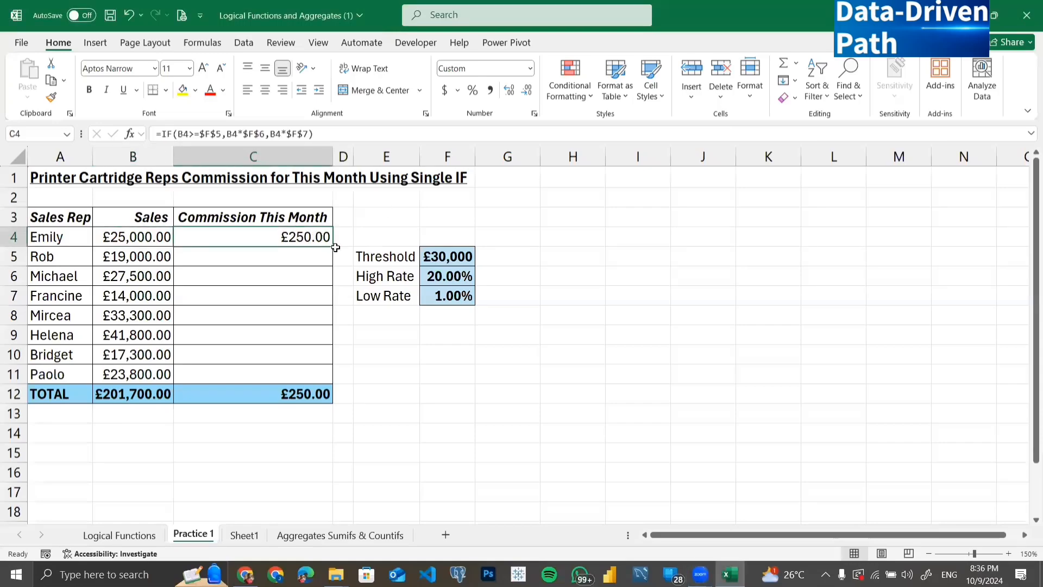
pyautogui.moveTo(332, 244); pyautogui.dragTo(306, 375)
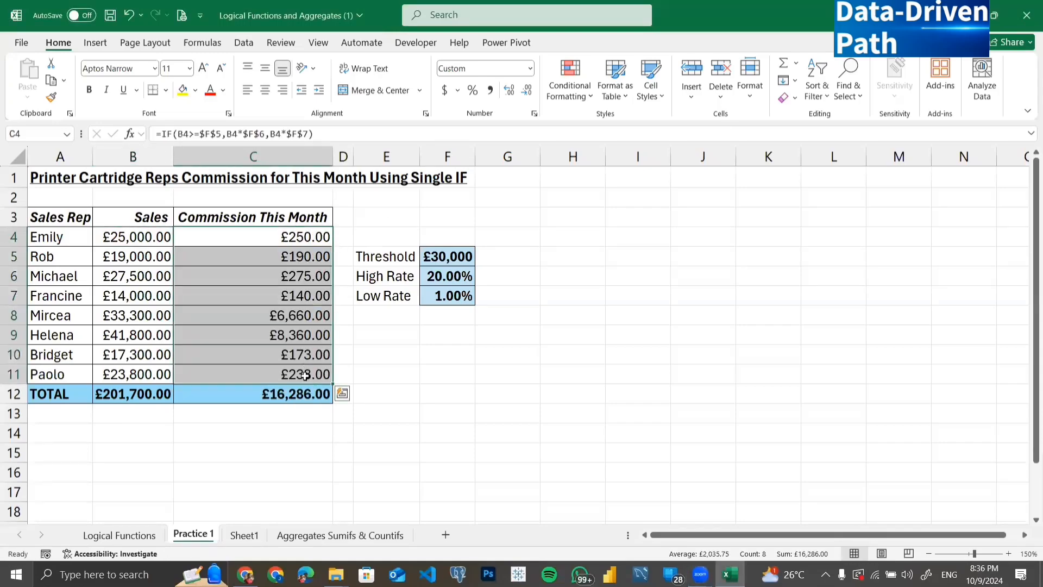
# Check the commission formula in C8 against the sales figure in B8.
pyautogui.click(266, 315)
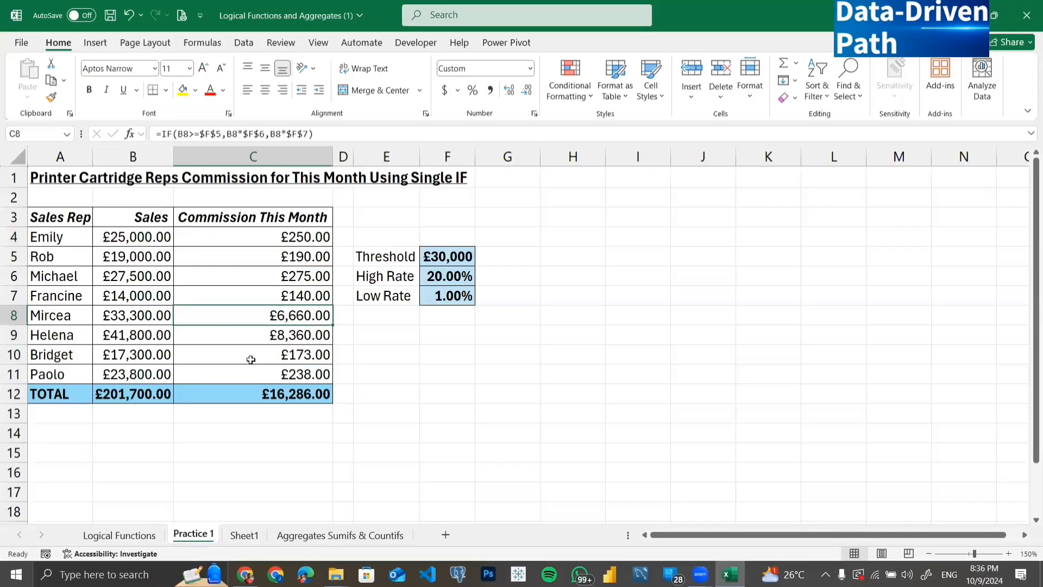
pyautogui.click(142, 315)
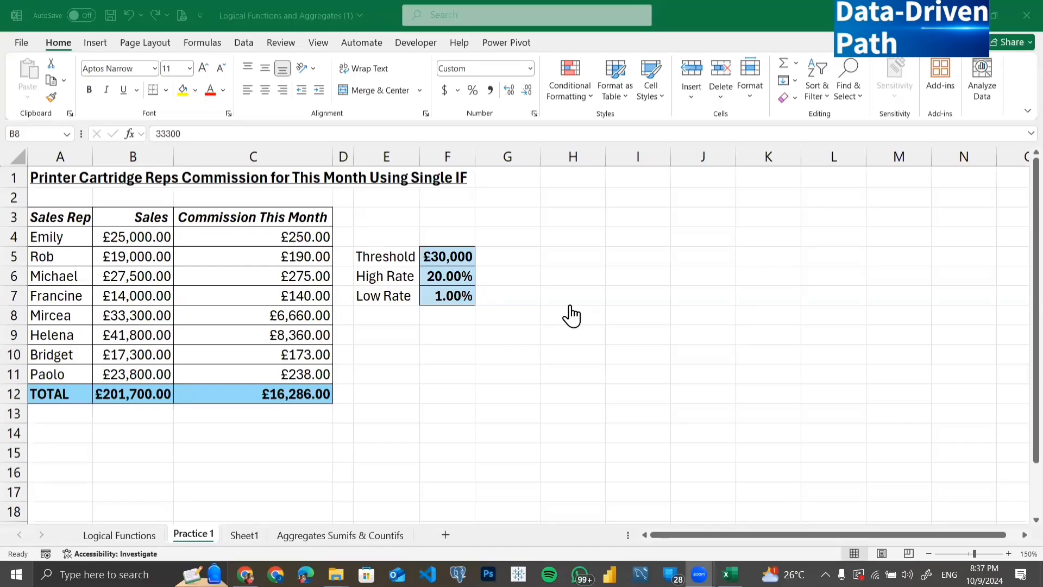
pyautogui.click(640, 221)
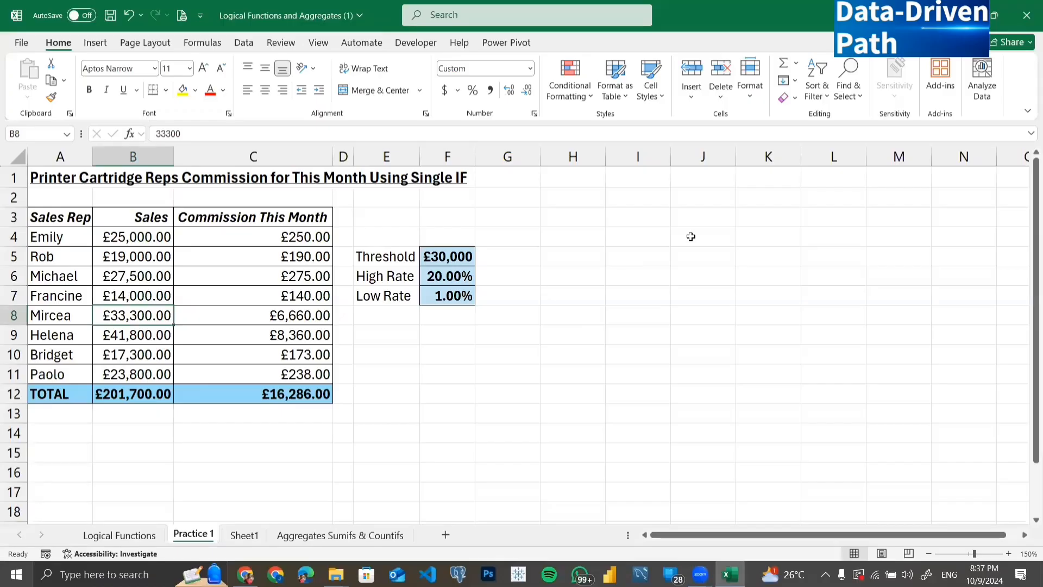